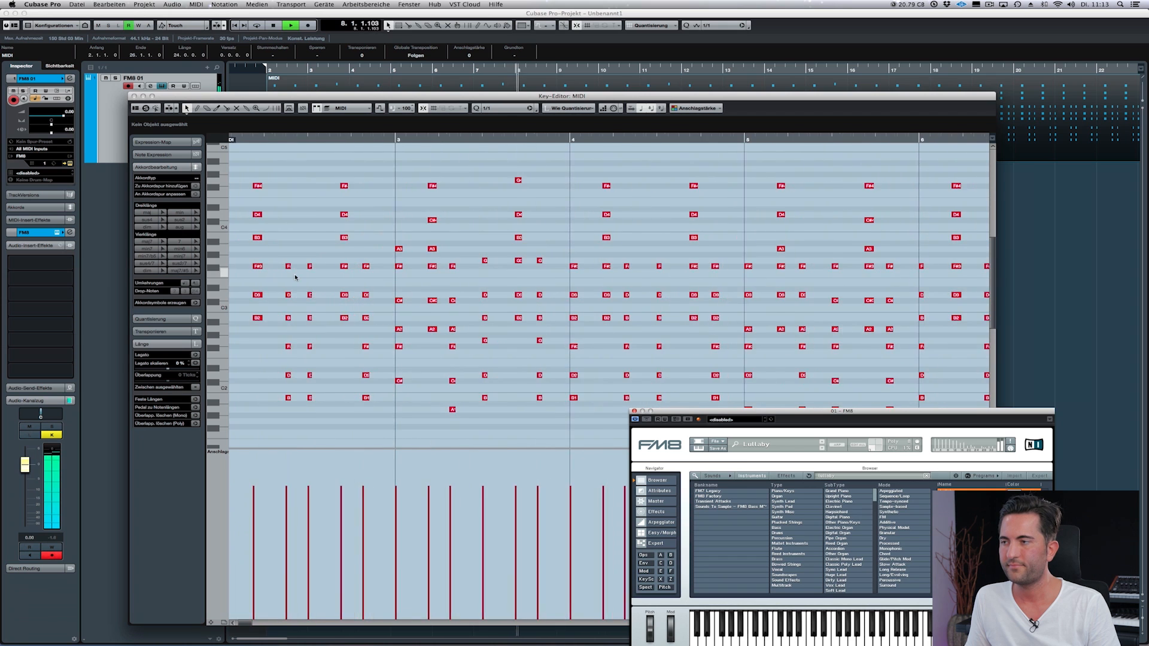
Stop playback and examine the opening chords of the MIDI part in the Key Editor at different magnifications
key(space)
scroll(301, 283, up, 1)
scroll(301, 284, up, 1)
scroll(302, 284, left, 2)
scroll(302, 283, up, 6)
scroll(340, 282, right, 2)
scroll(344, 281, down, 1)
scroll(344, 280, right, 1)
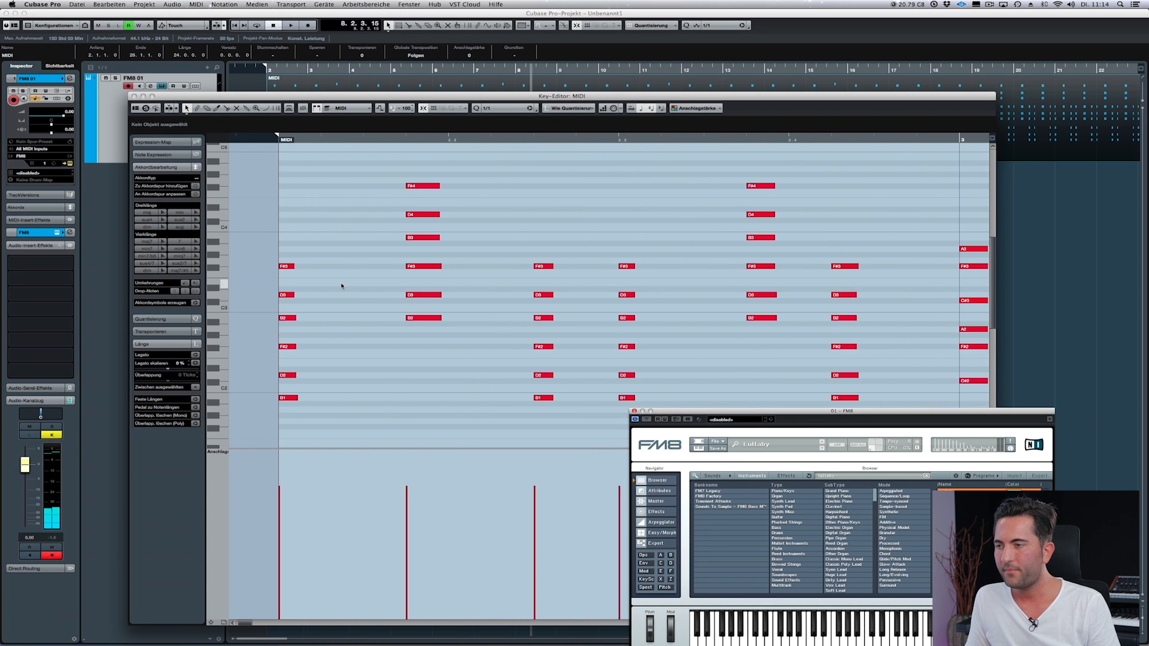
scroll(341, 282, down, 1)
scroll(347, 288, down, 7)
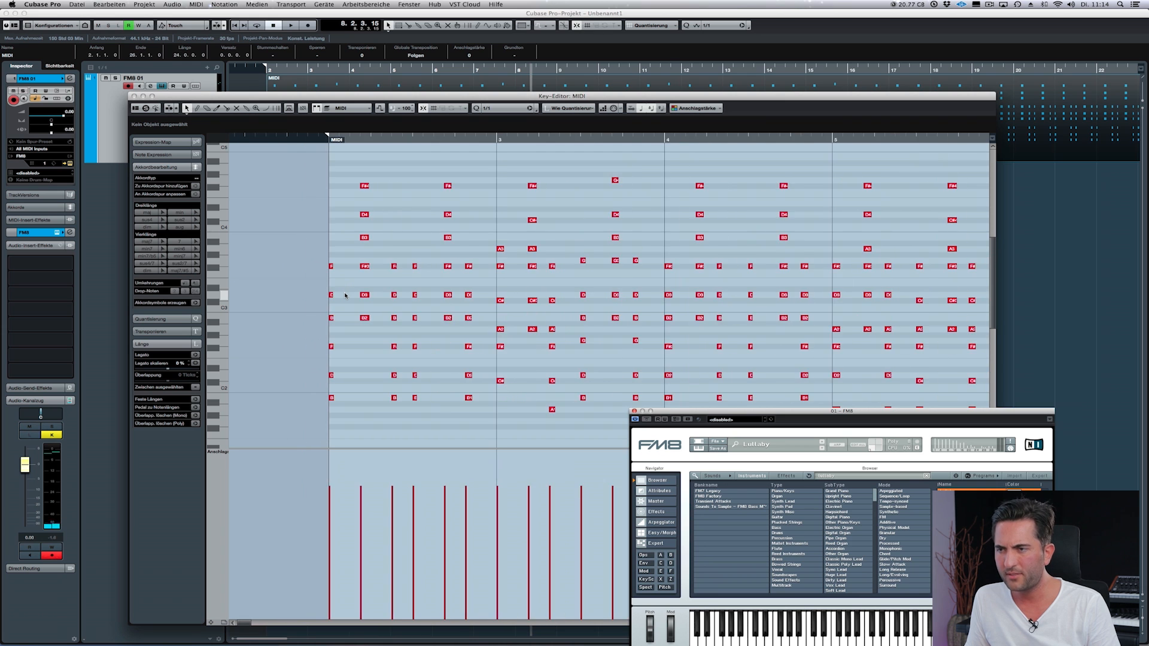
scroll(332, 296, up, 3)
scroll(334, 295, left, 2)
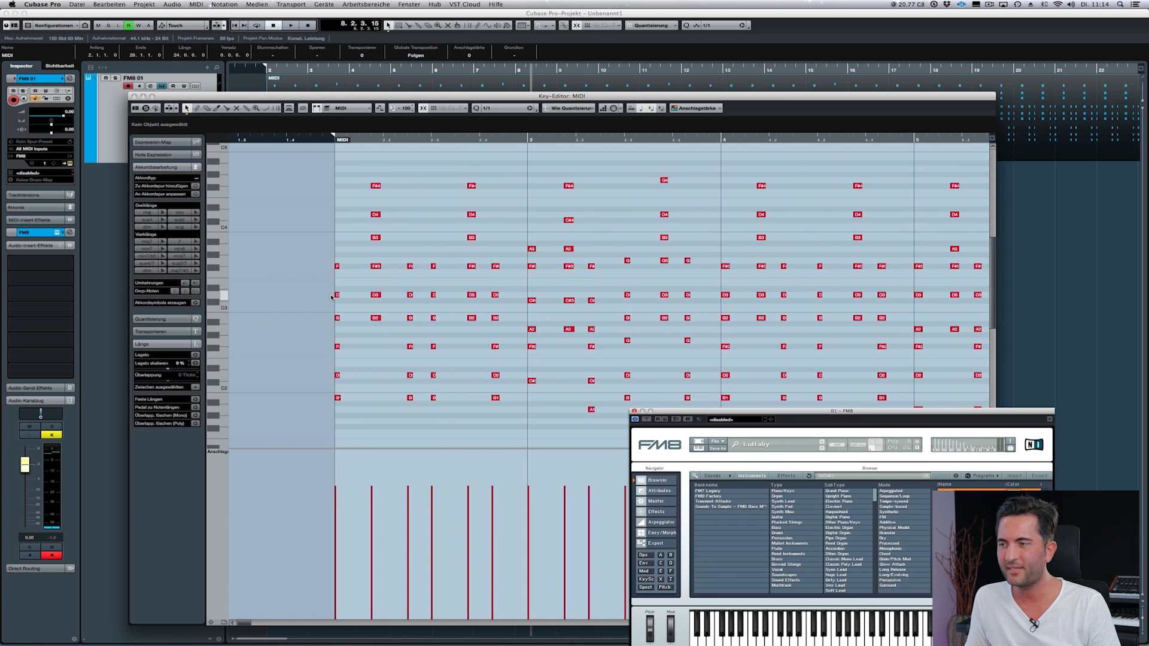
scroll(353, 293, up, 2)
scroll(352, 295, right, 1)
Try deleting the upper notes of the chords in bar 2 and the beginning of bar 3
drag(228, 329, 245, 224)
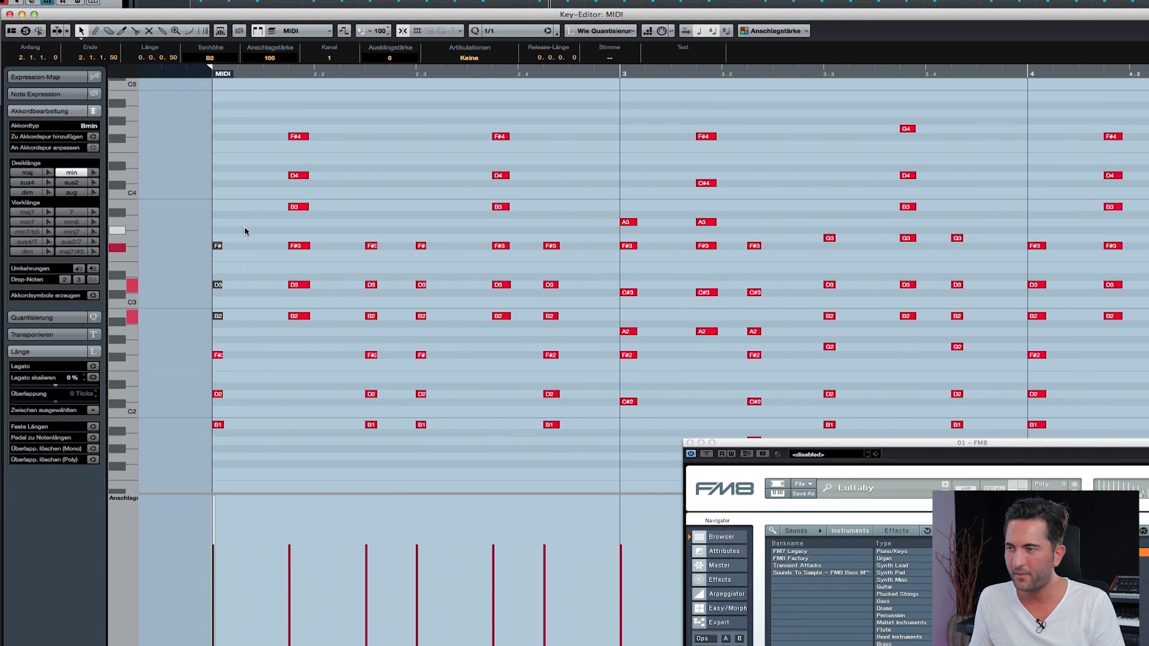
drag(269, 135, 446, 328)
drag(464, 222, 541, 117)
drag(533, 207, 651, 195)
drag(692, 121, 742, 237)
key(Delete)
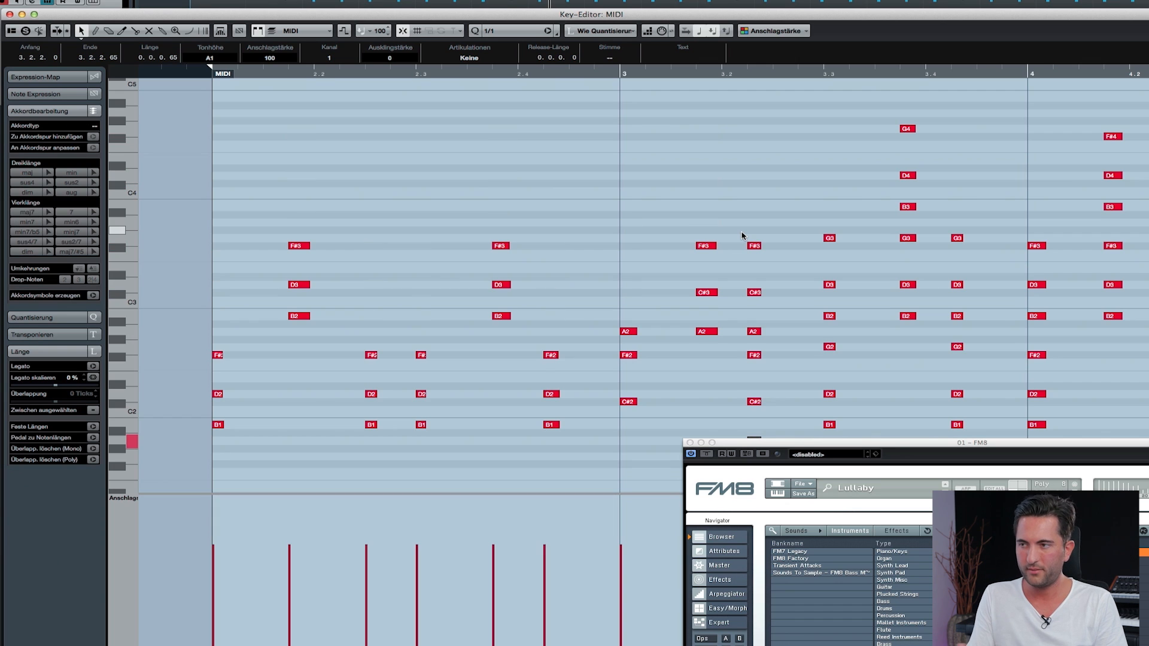
key(super+z)
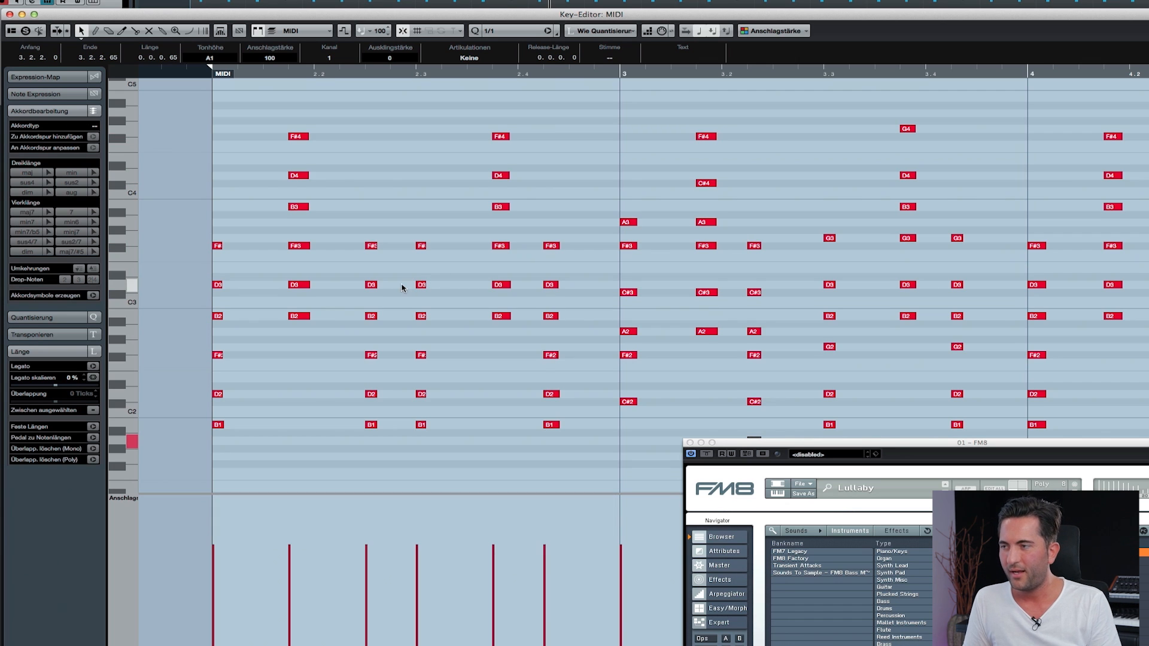
Select complete chords in bar 2 and at the start of bar 3 one after another to inspect their notes
drag(226, 444, 223, 229)
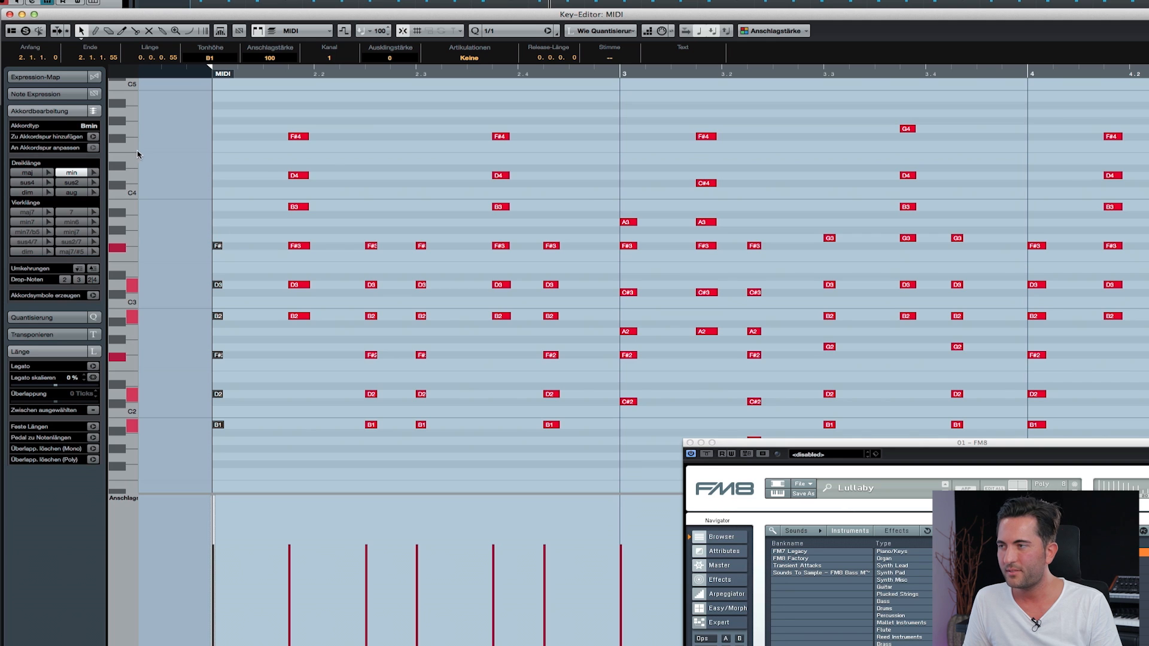
drag(310, 126, 299, 342)
drag(467, 337, 515, 128)
drag(547, 183, 662, 197)
Inspect the third chord of bar 3 down to its A1 note and play the part from bar 3
scroll(528, 205, right, 1)
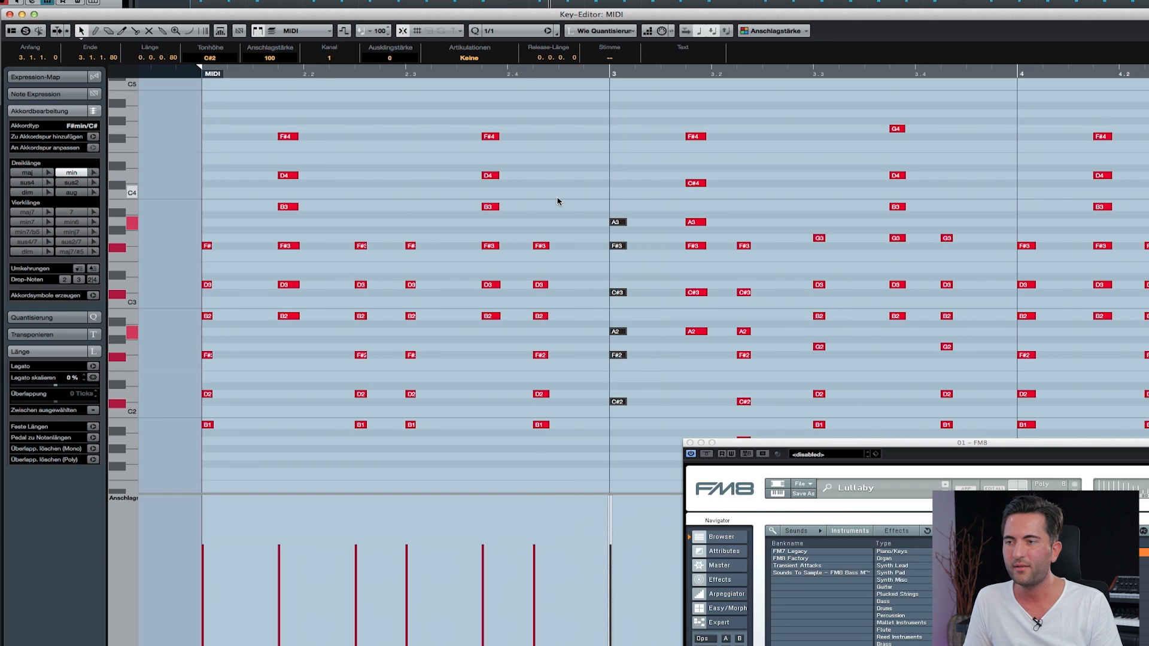
scroll(557, 201, right, 5)
scroll(616, 321, down, 3)
scroll(610, 335, right, 5)
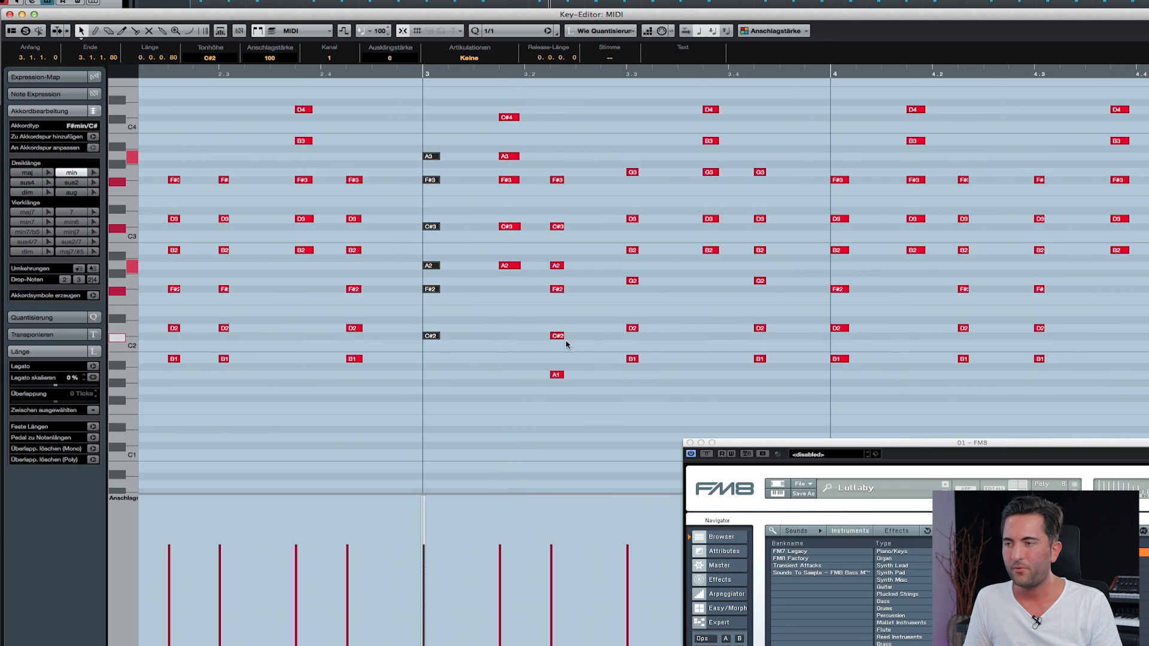
drag(541, 437, 580, 174)
click(423, 73)
key(space)
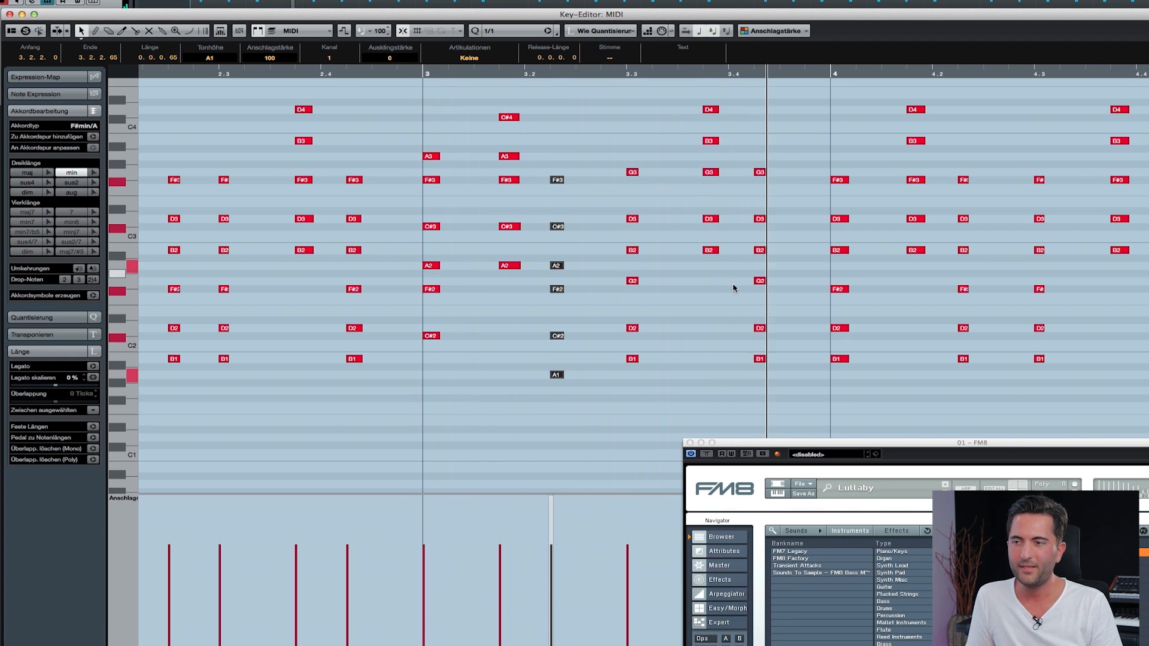
Select the last chord of bar 3 and examine its notes against the neighbouring chords
scroll(727, 333, right, 5)
drag(499, 411, 469, 149)
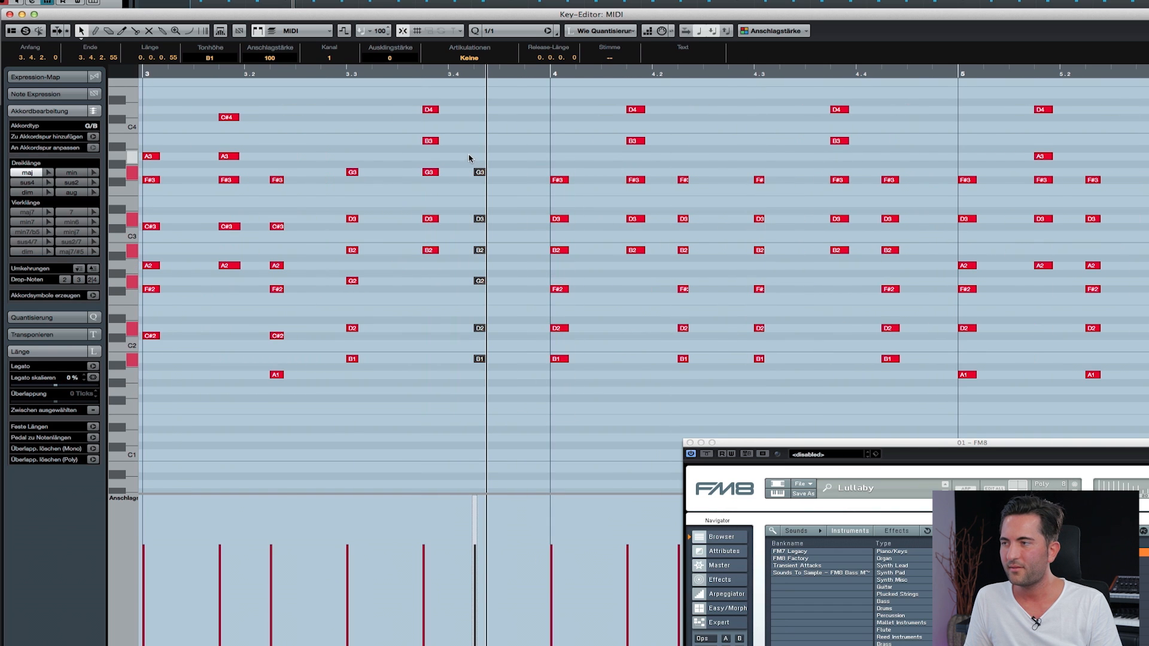
drag(468, 141, 510, 423)
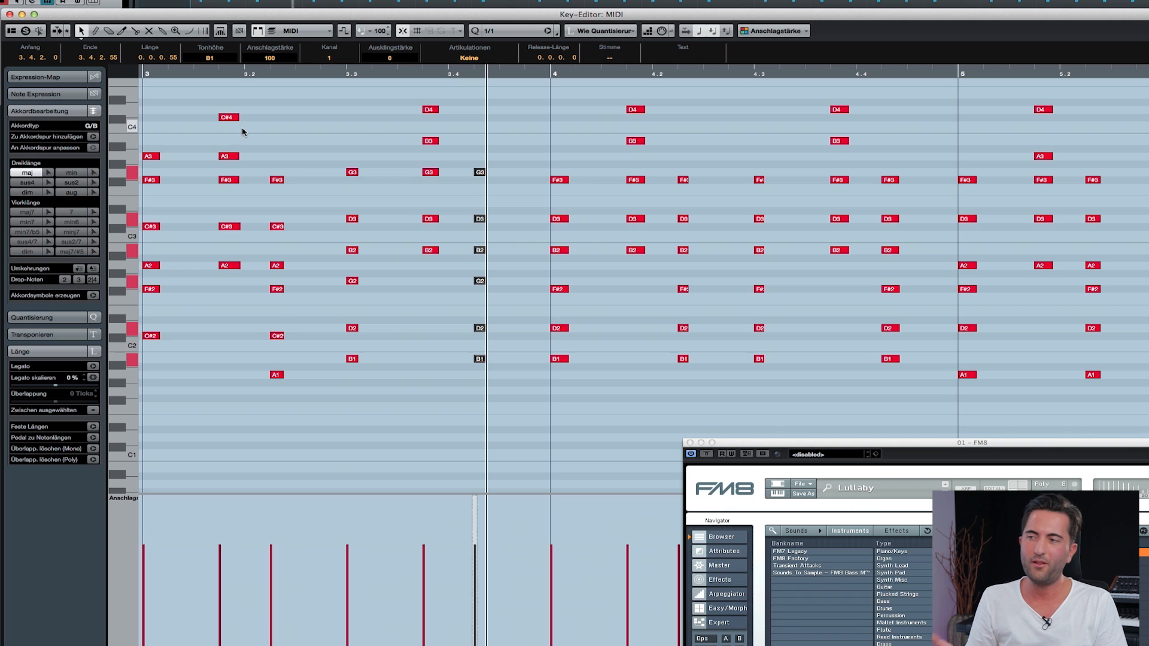
scroll(529, 160, up, 2)
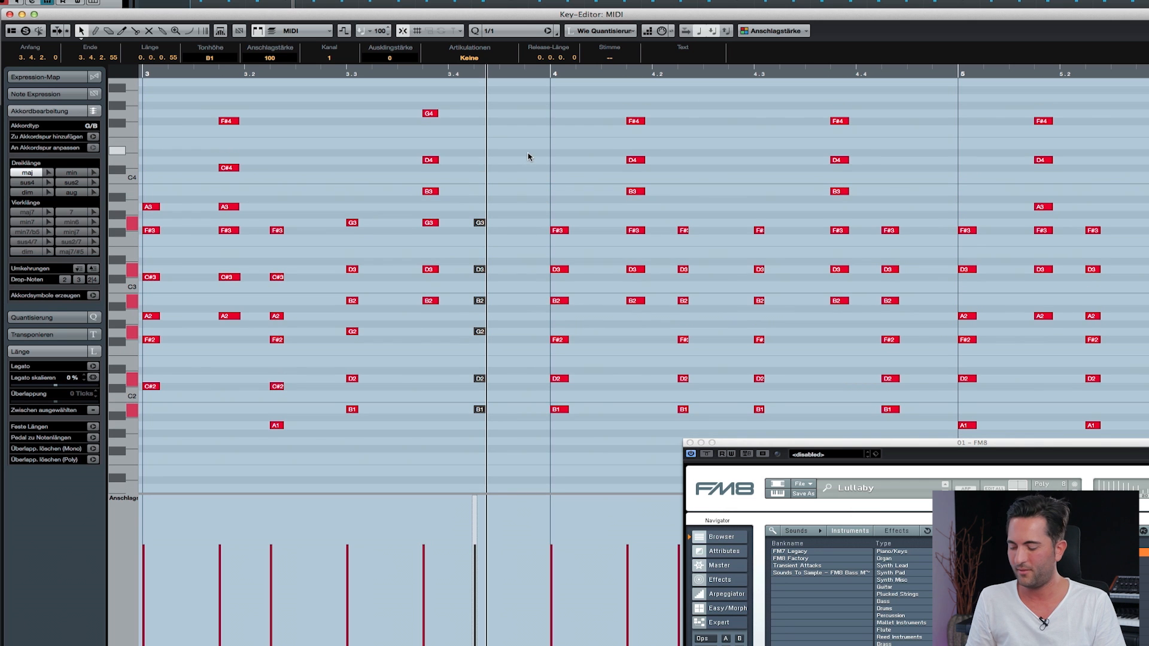
scroll(528, 187, left, 1)
scroll(528, 187, down, 3)
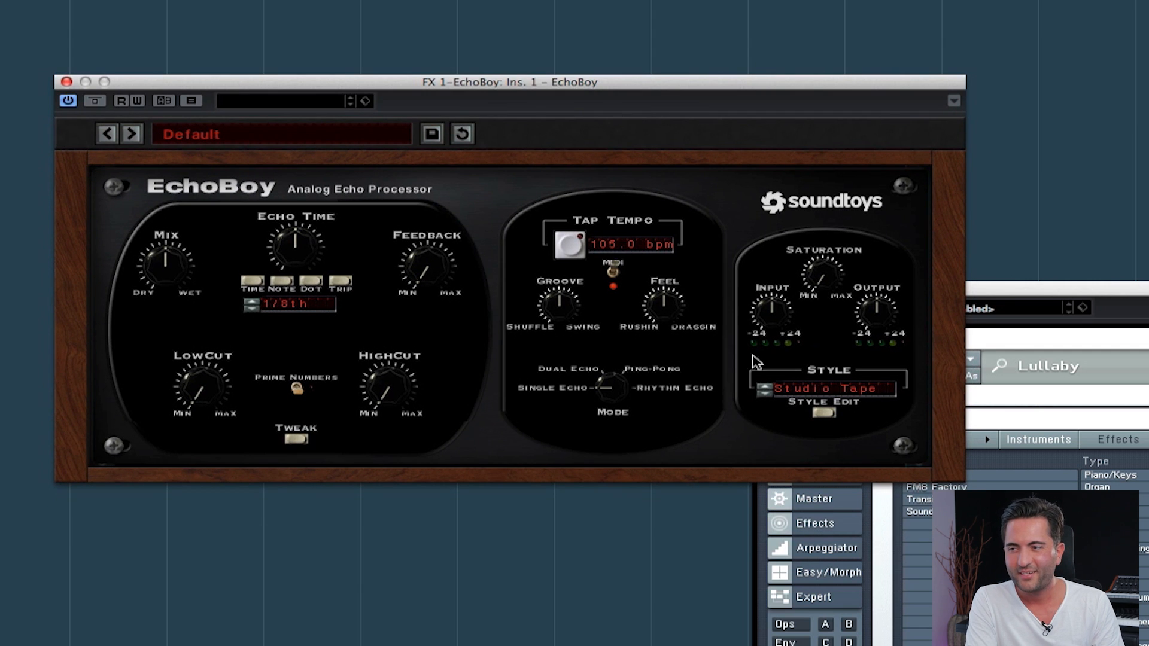
Look through EchoBoy's list of echo styles without choosing one
click(824, 390)
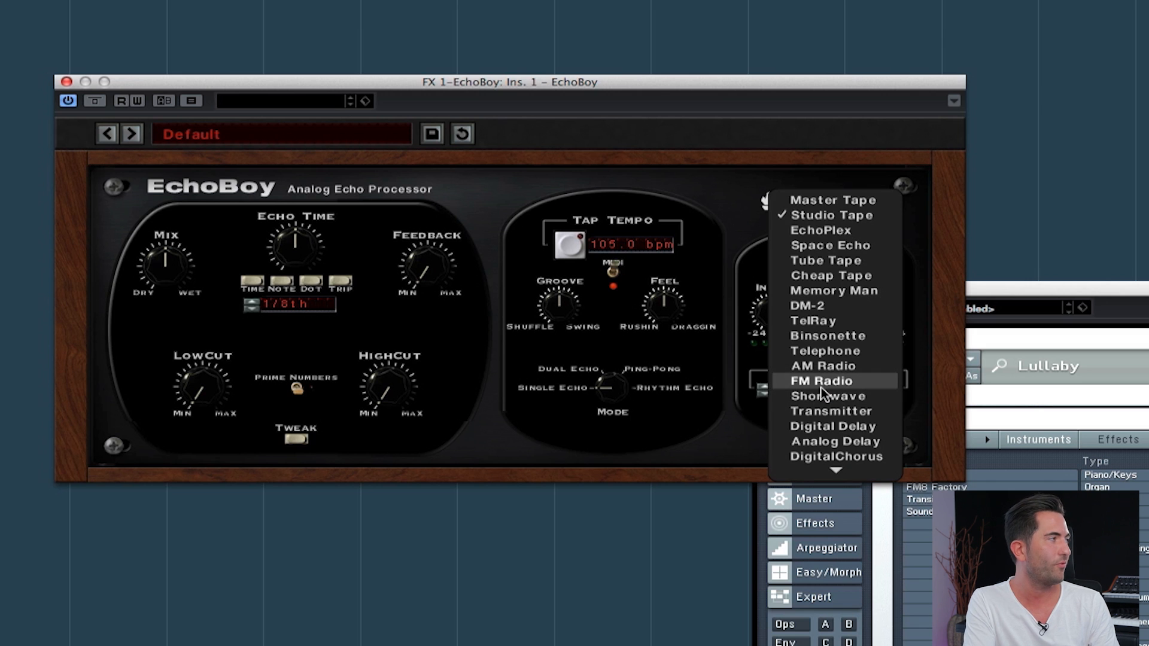
click(747, 436)
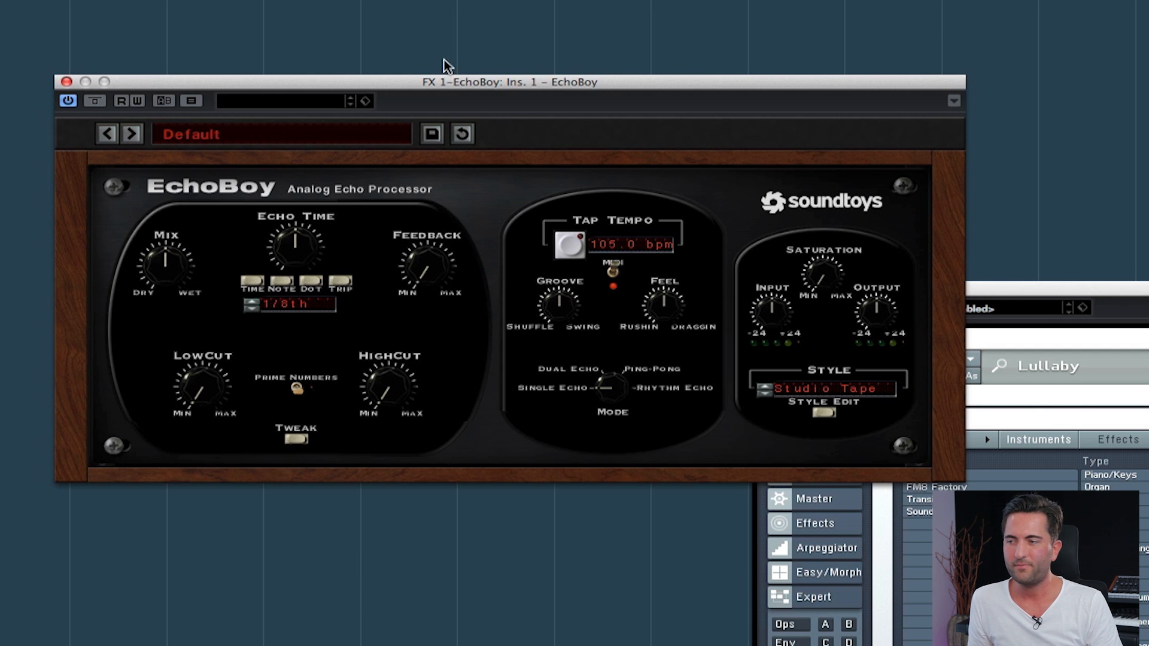
Switch EchoBoy to Dual Echo mode with Echo 1 at 1/4 note and Echo 2 at 1/8 triplet
drag(455, 85, 326, 67)
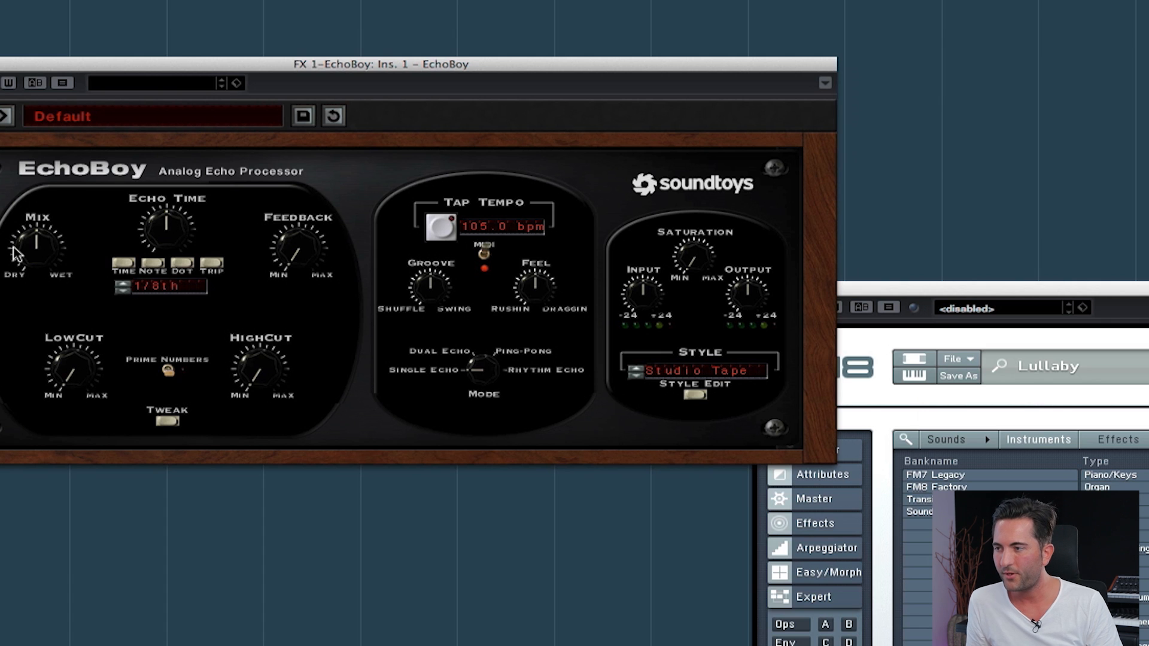
click(487, 354)
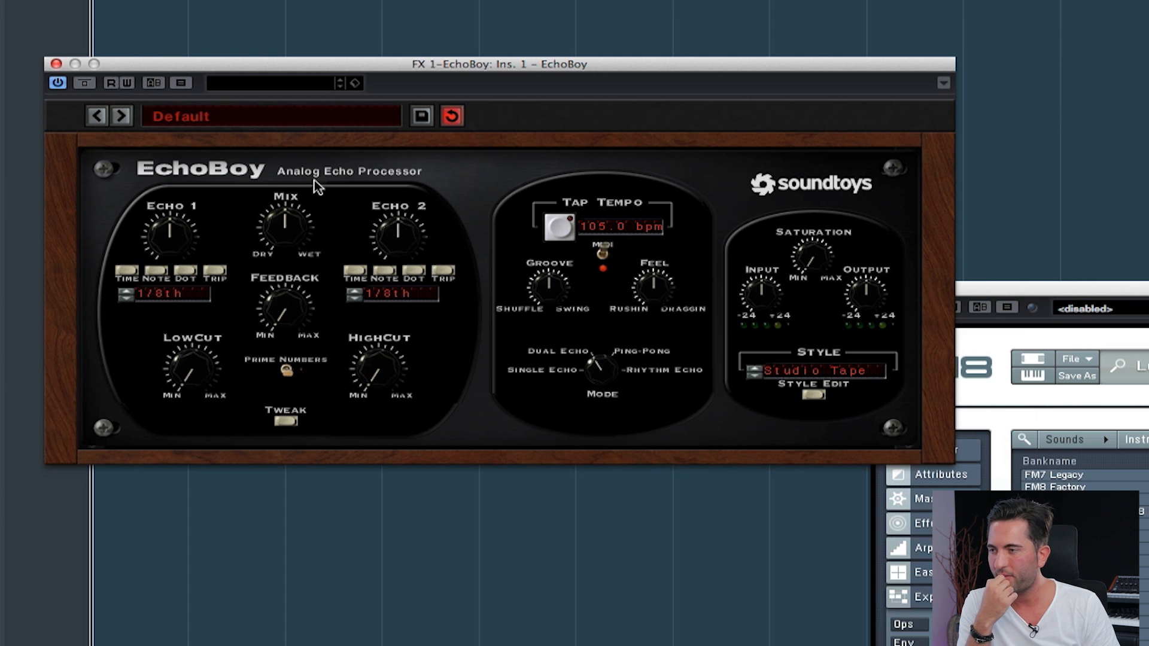
click(444, 273)
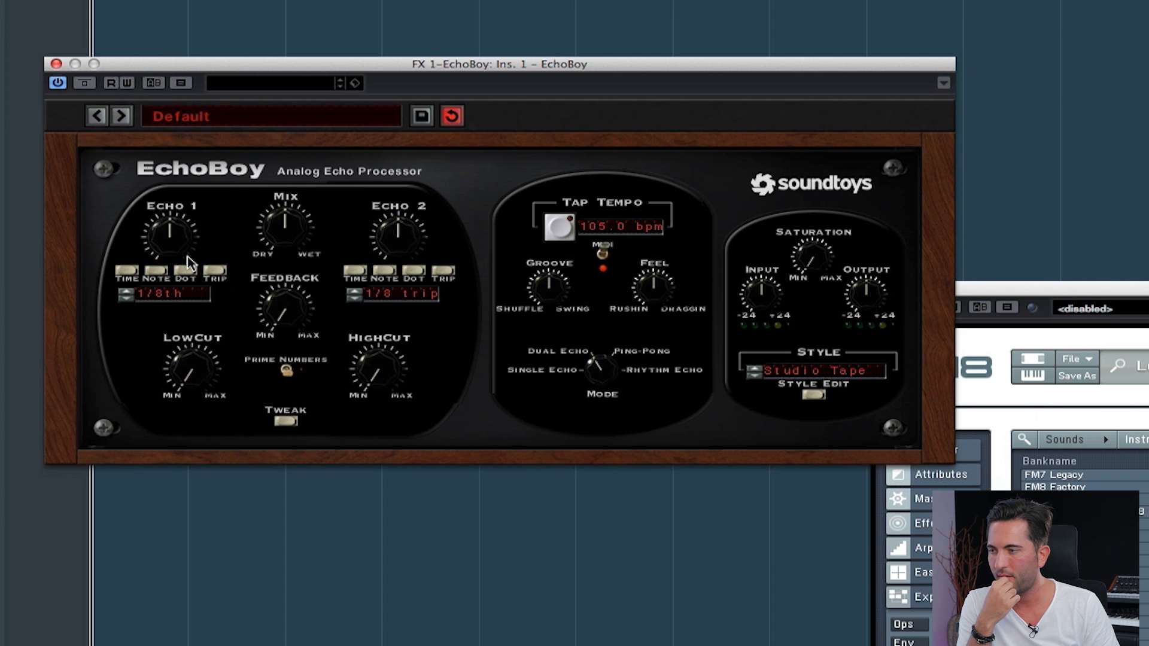
drag(178, 252, 187, 222)
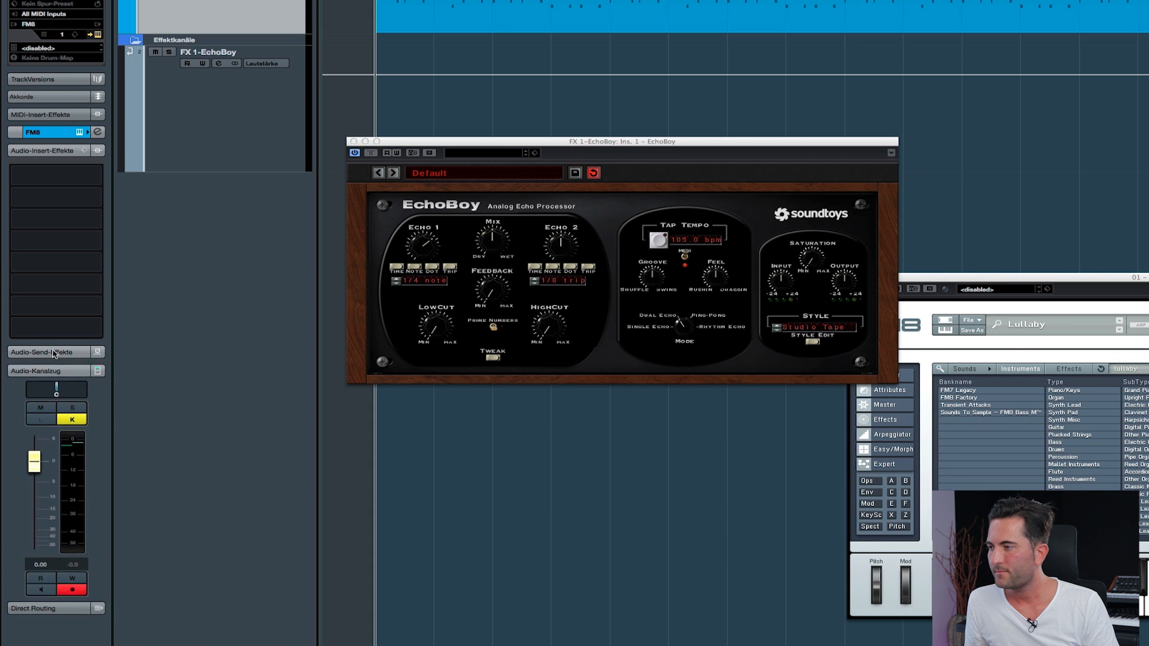
Add an active send from the FM8 track to FX 1-EchoBoy at a level of -7.66
click(53, 353)
click(96, 379)
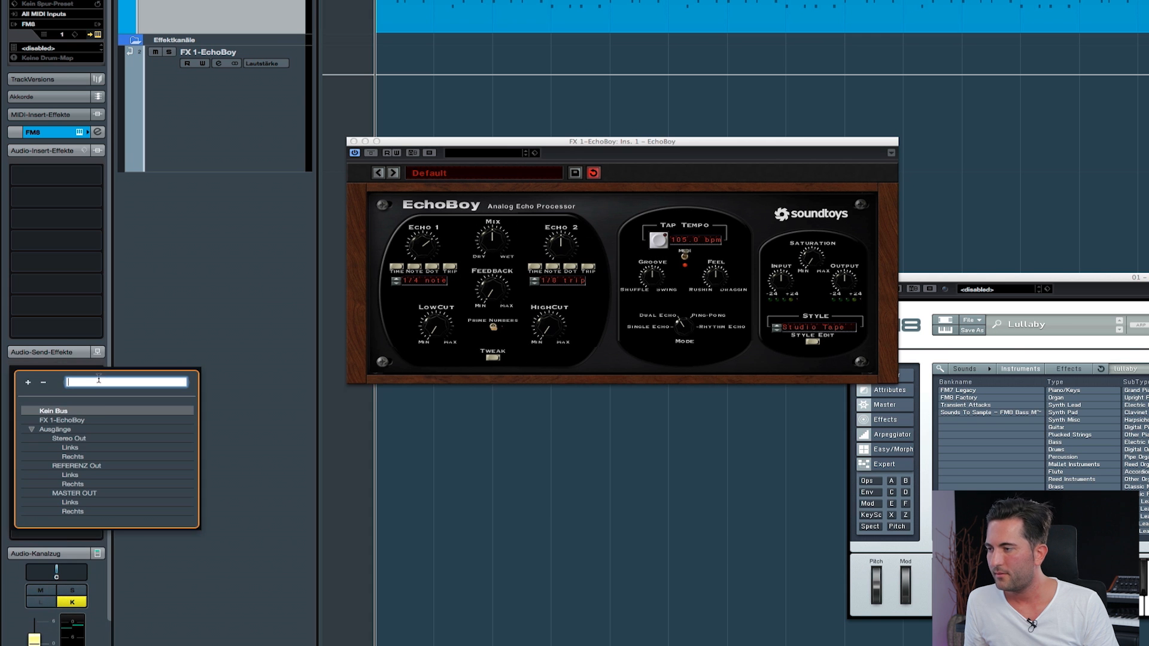
click(79, 420)
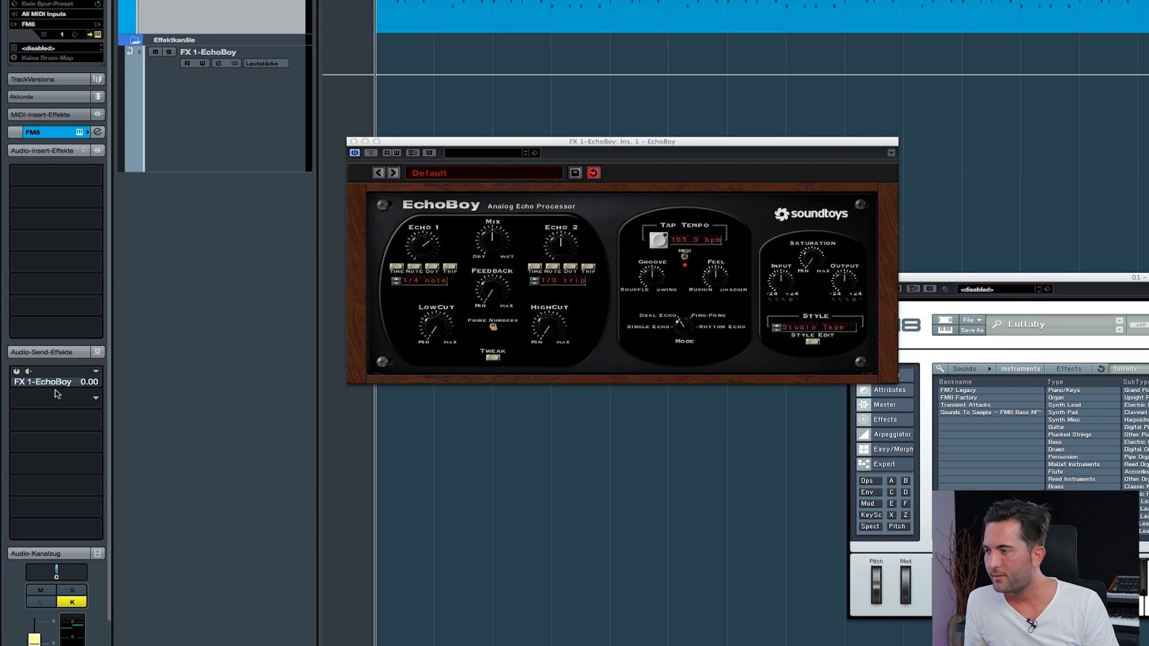
click(17, 372)
drag(32, 383, 36, 387)
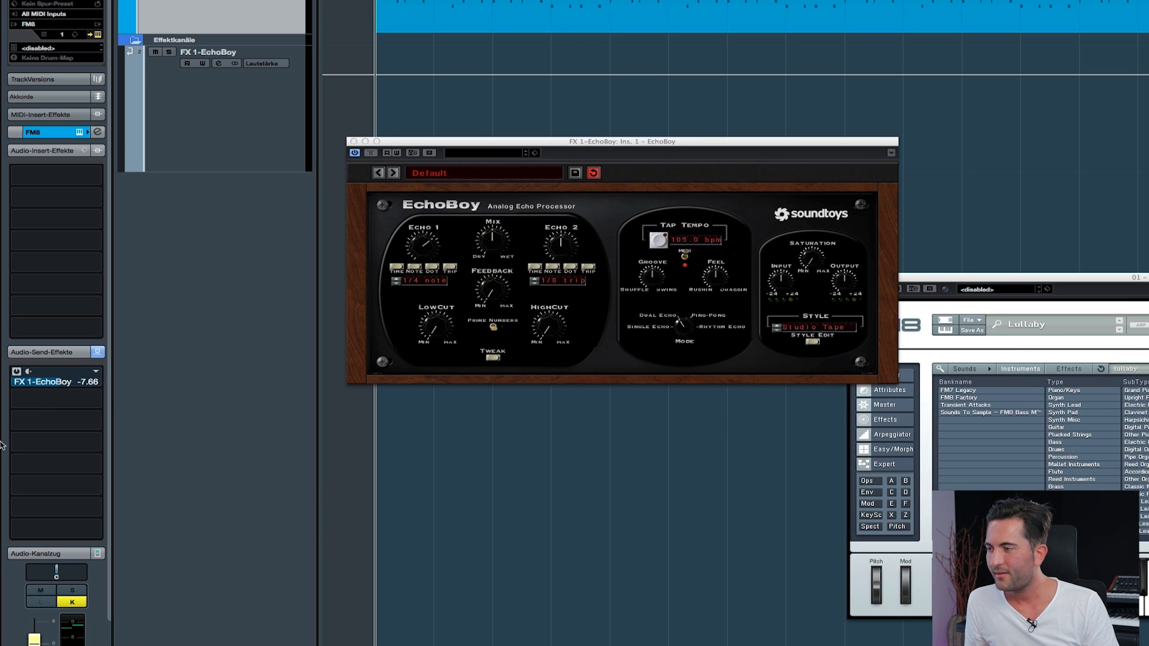
During playback, turn EchoBoy's Mix fully wet and raise the FM8 track's send level to -4.44
key(space)
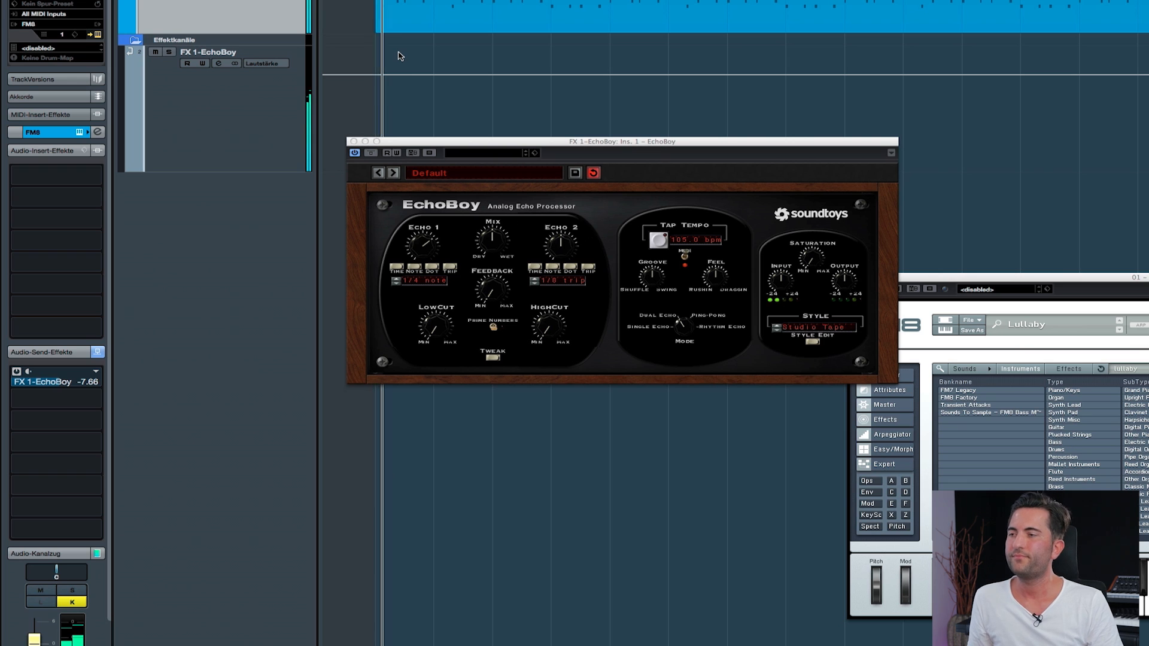
drag(71, 384, 83, 378)
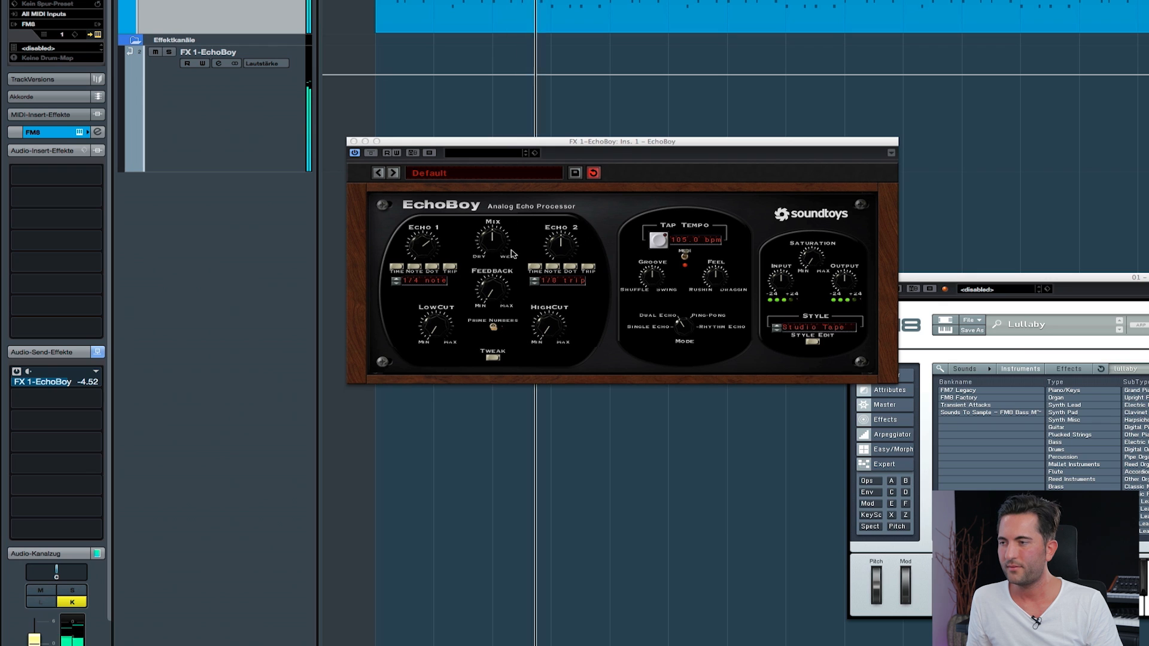
drag(492, 242, 503, 103)
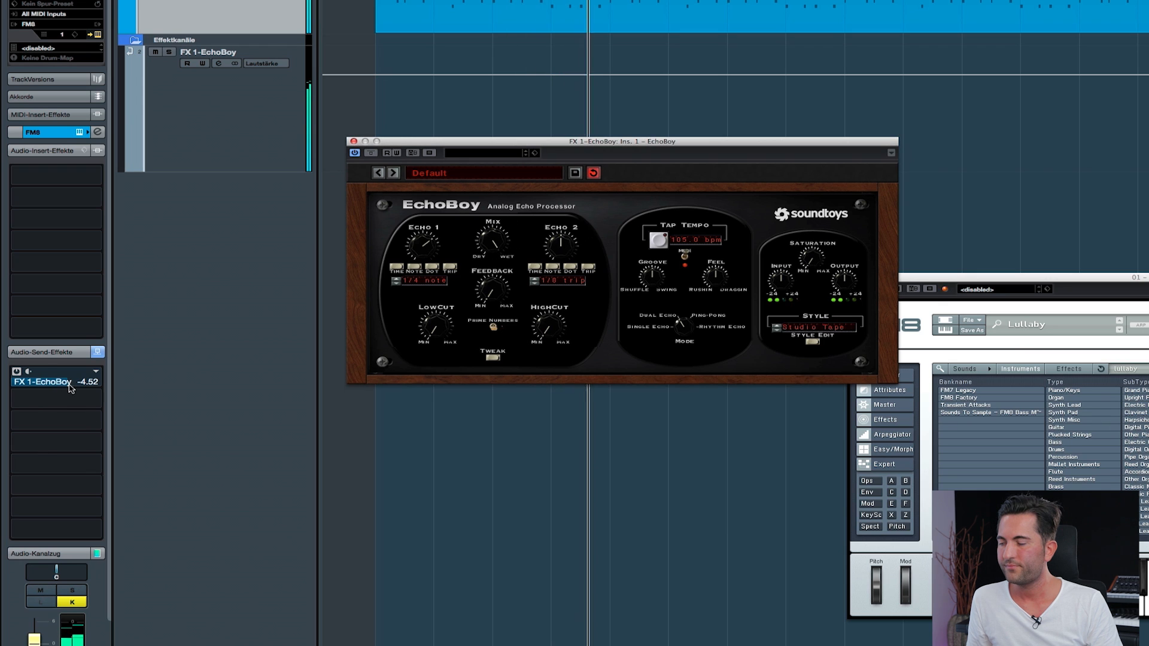
drag(70, 383, 70, 383)
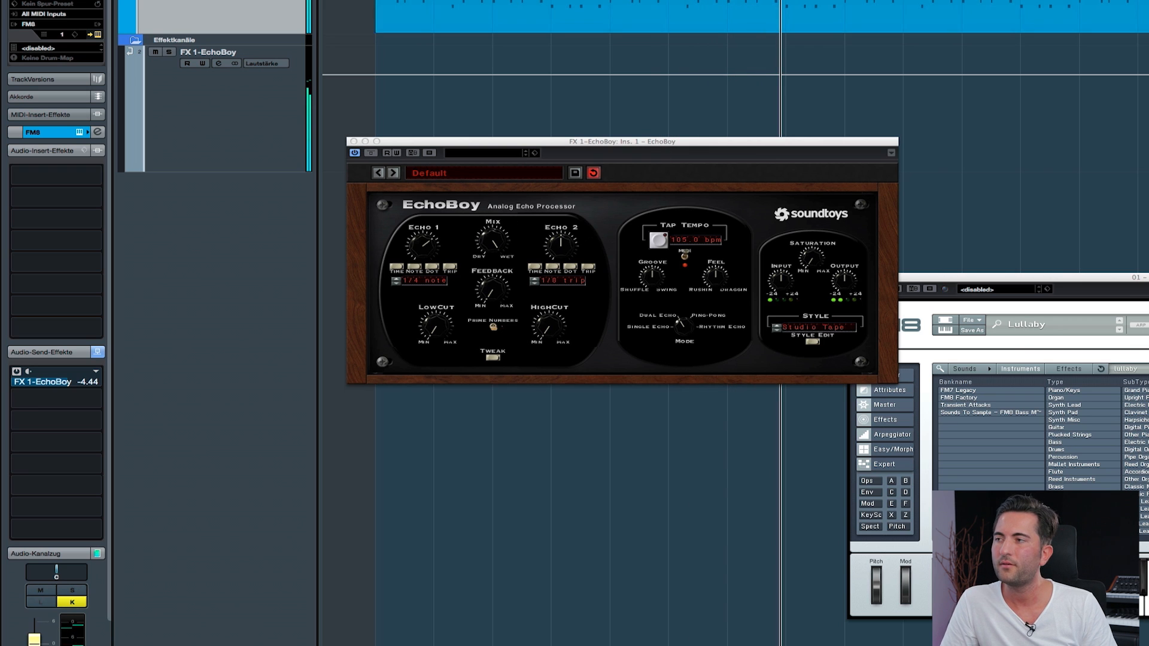
Set EchoBoy's echo style to Analog Chorus
click(796, 327)
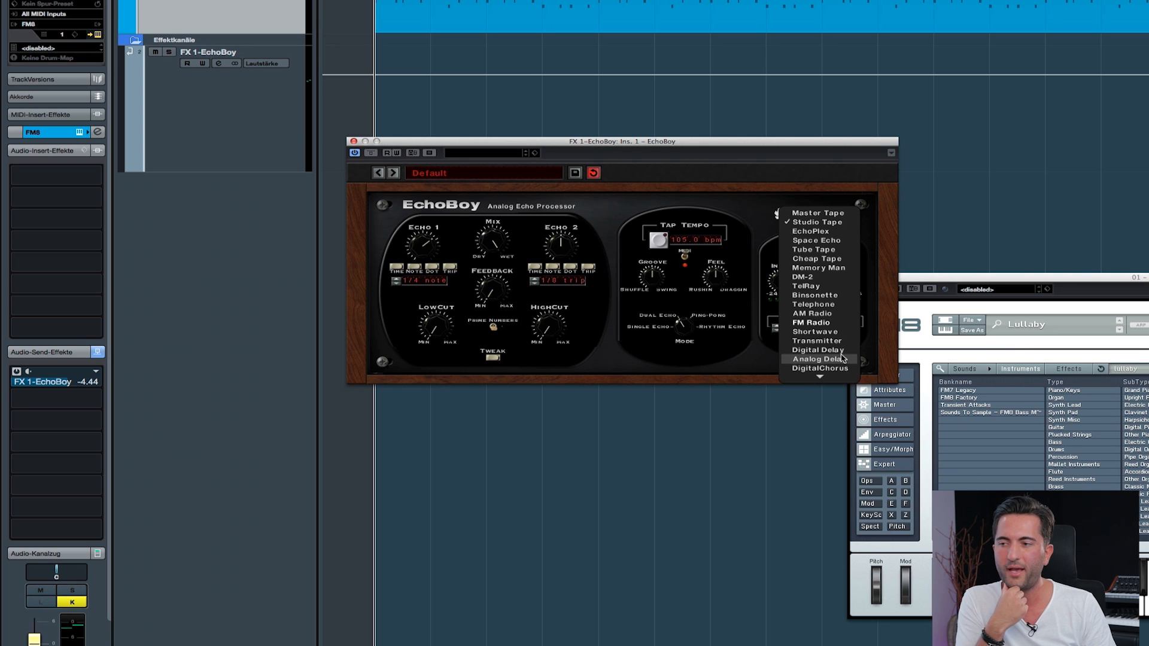
mouse_move(820, 377)
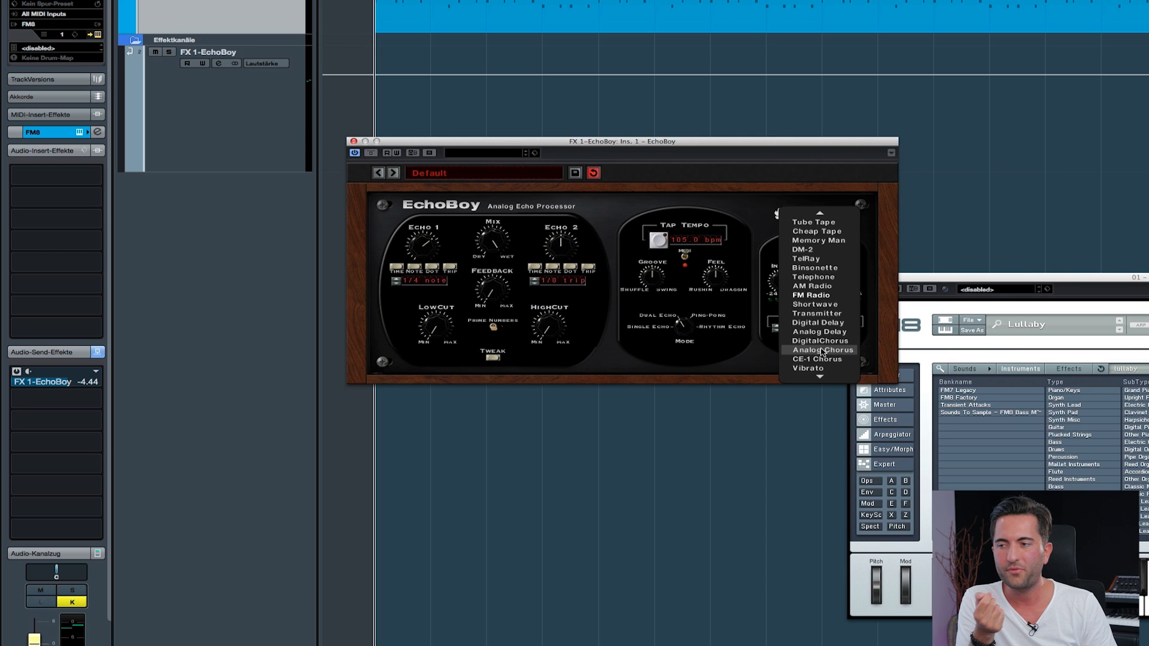
click(835, 351)
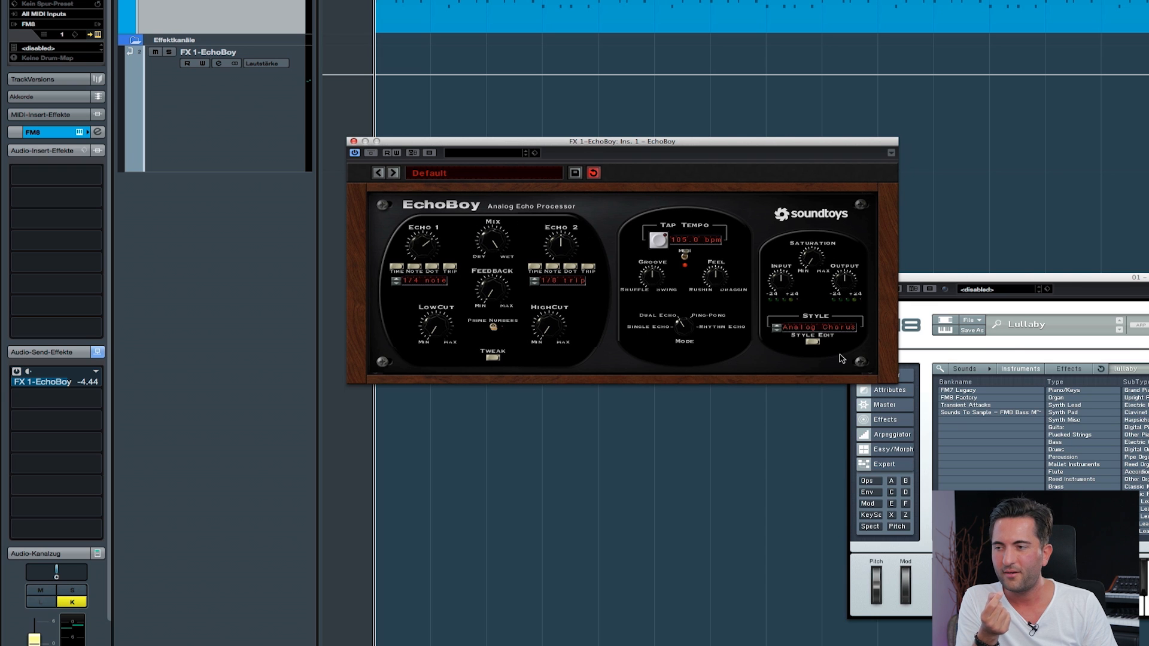
Play the part while raising EchoBoy's HighCut and LowCut, and return the playhead to the start
key(space)
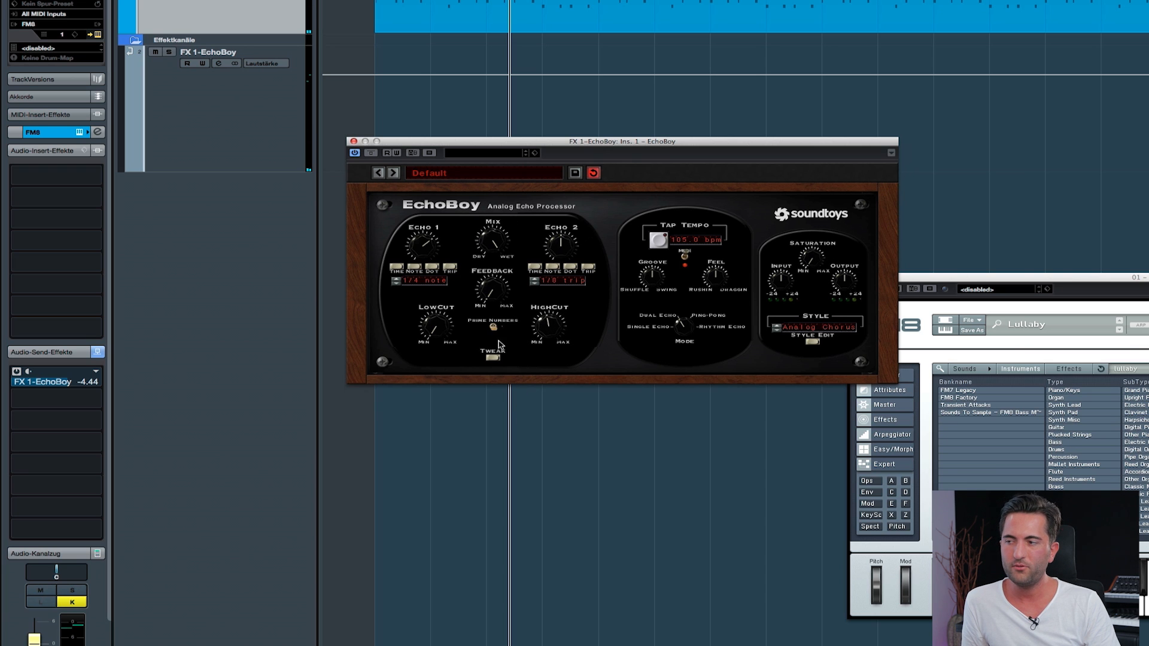
drag(608, 142, 623, 111)
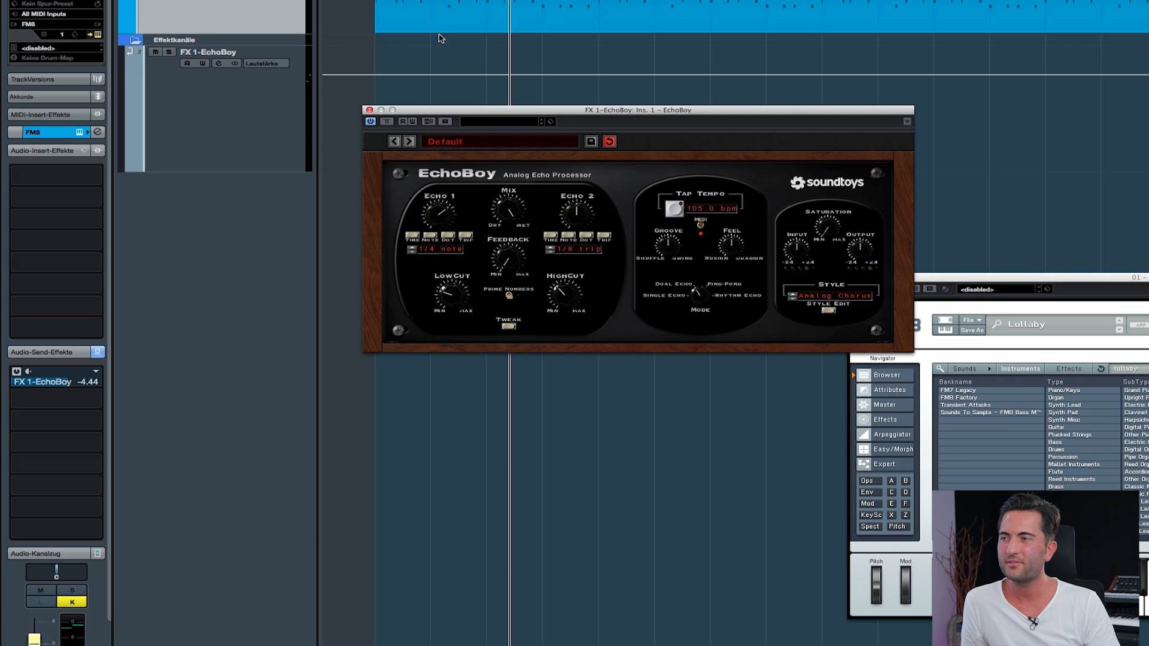
key(KP_Decimal)
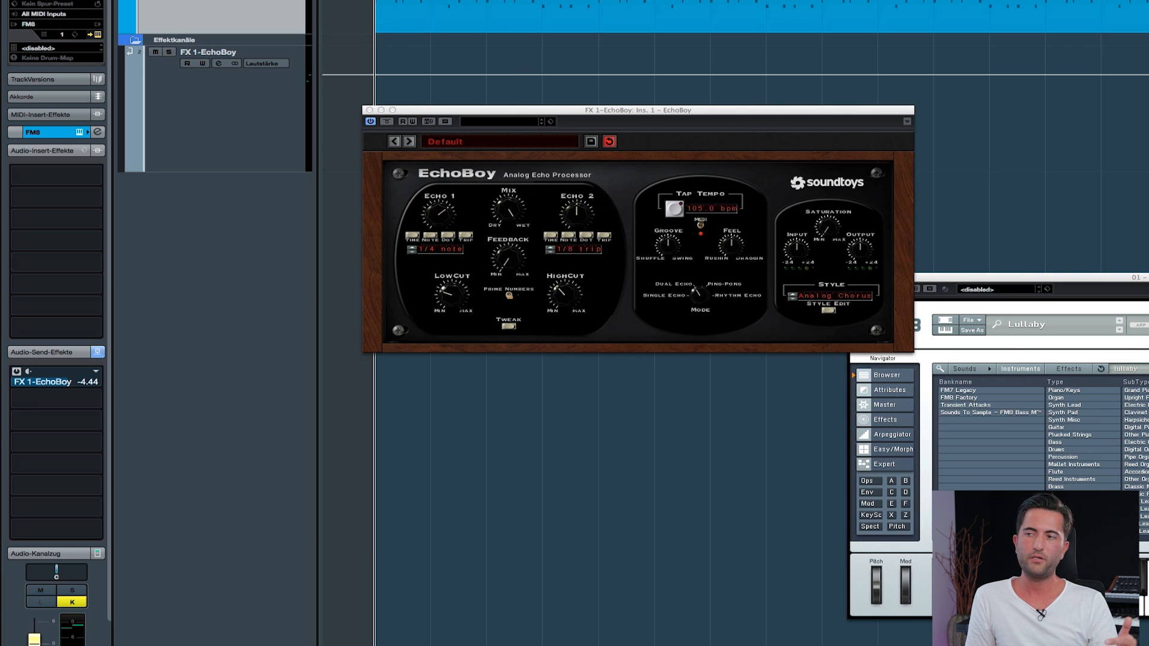
Select the FX 1-EchoBoy effect channel track to show its channel settings
click(461, 296)
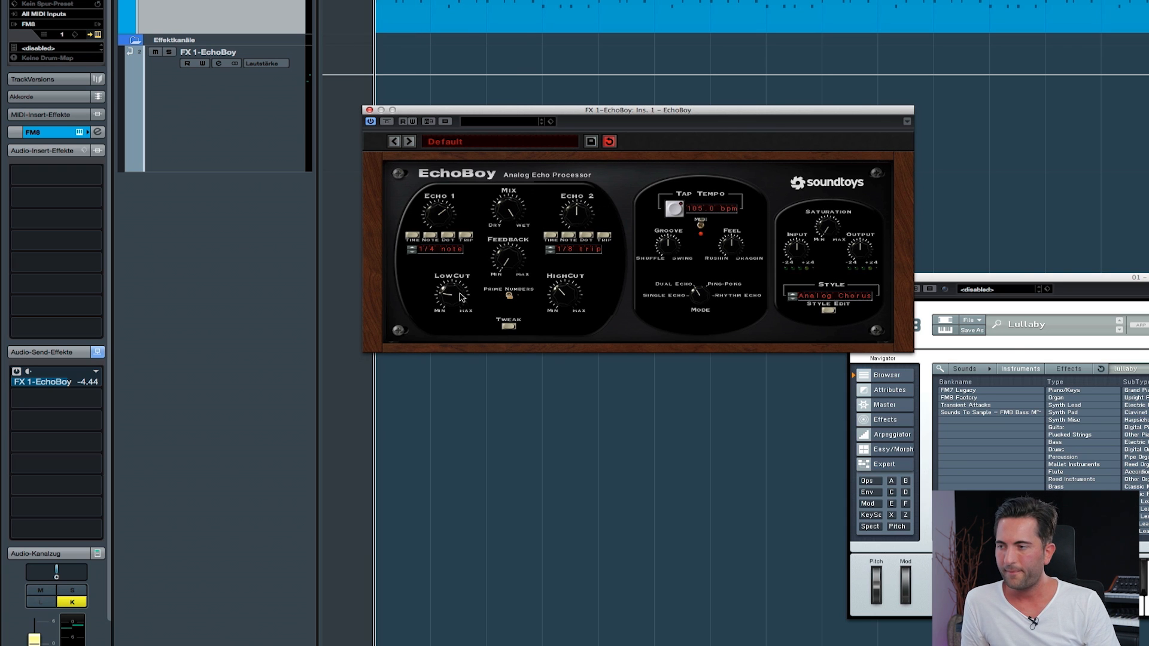
click(221, 132)
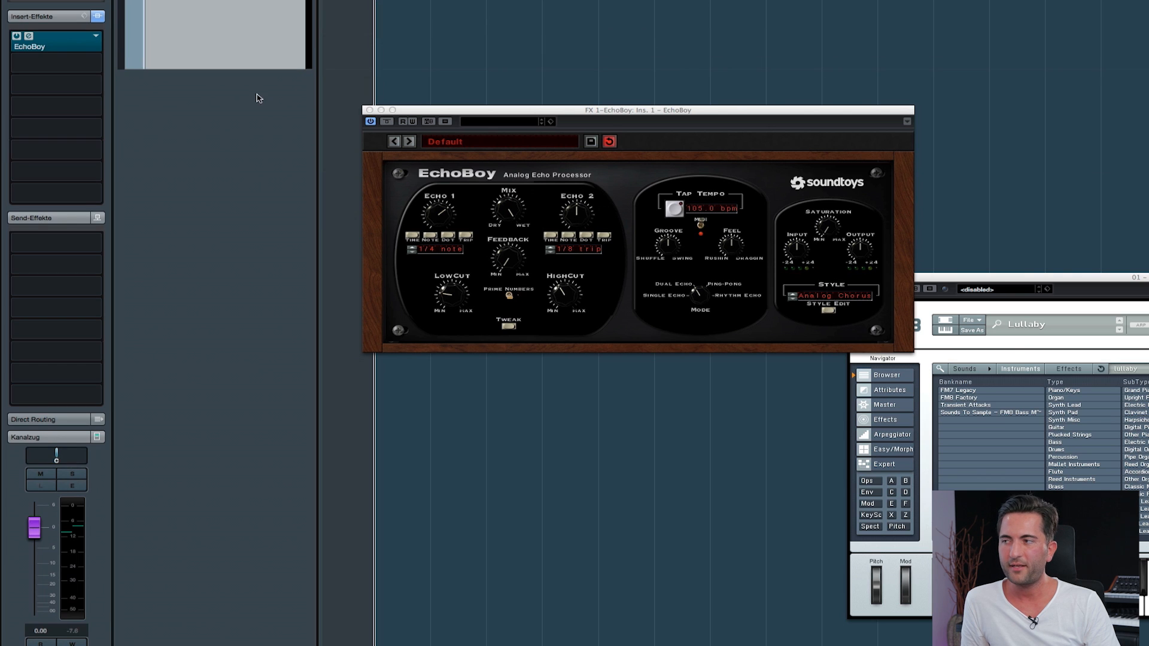
drag(729, 113, 731, 125)
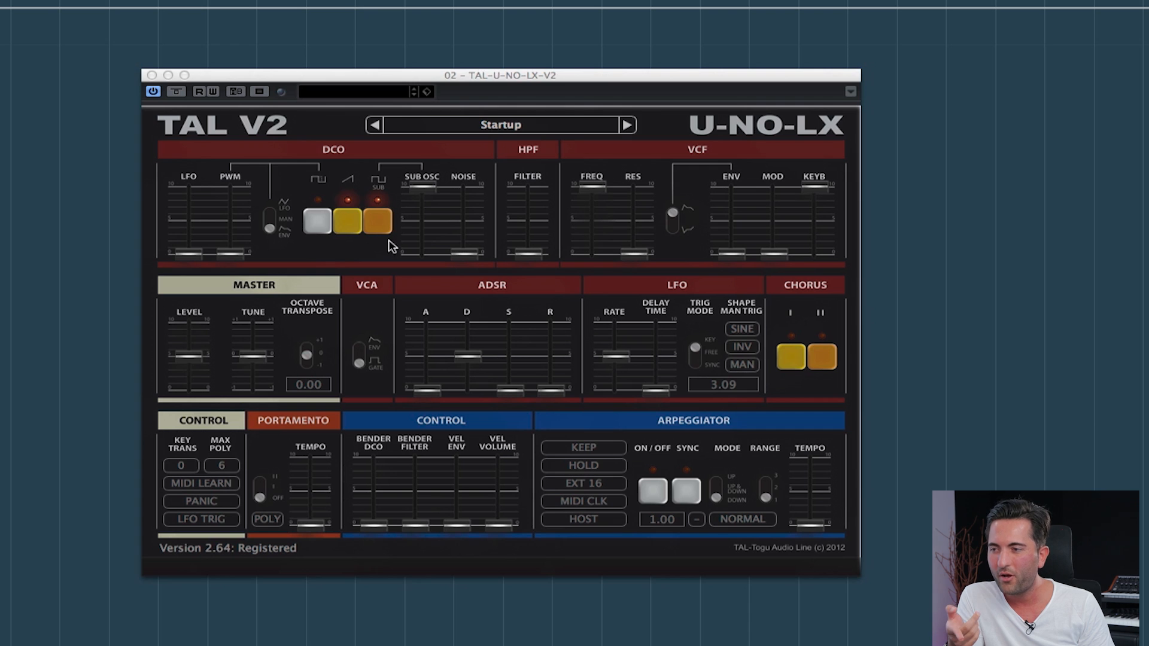
Switch off the sub-oscillator waveform in the TAL-U-NO-LX-V2 synth, leaving the sawtooth on
click(386, 221)
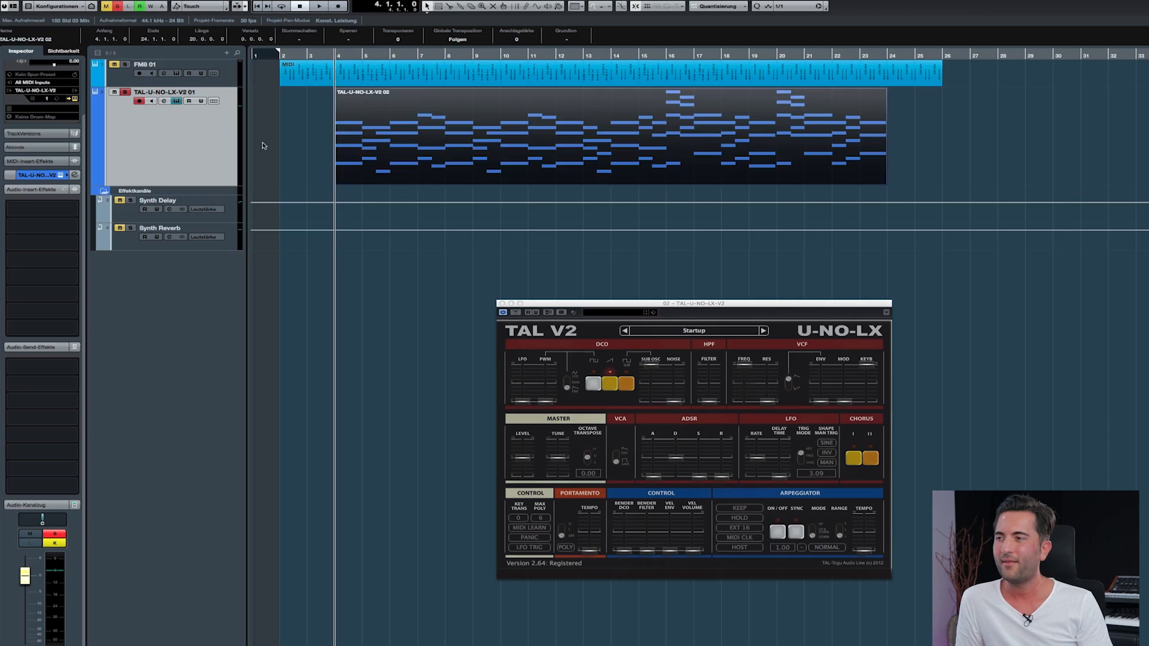
Deselect the TAL-U-NO-LX-V2 part, play it from bar 4 and raise its track volume
click(264, 145)
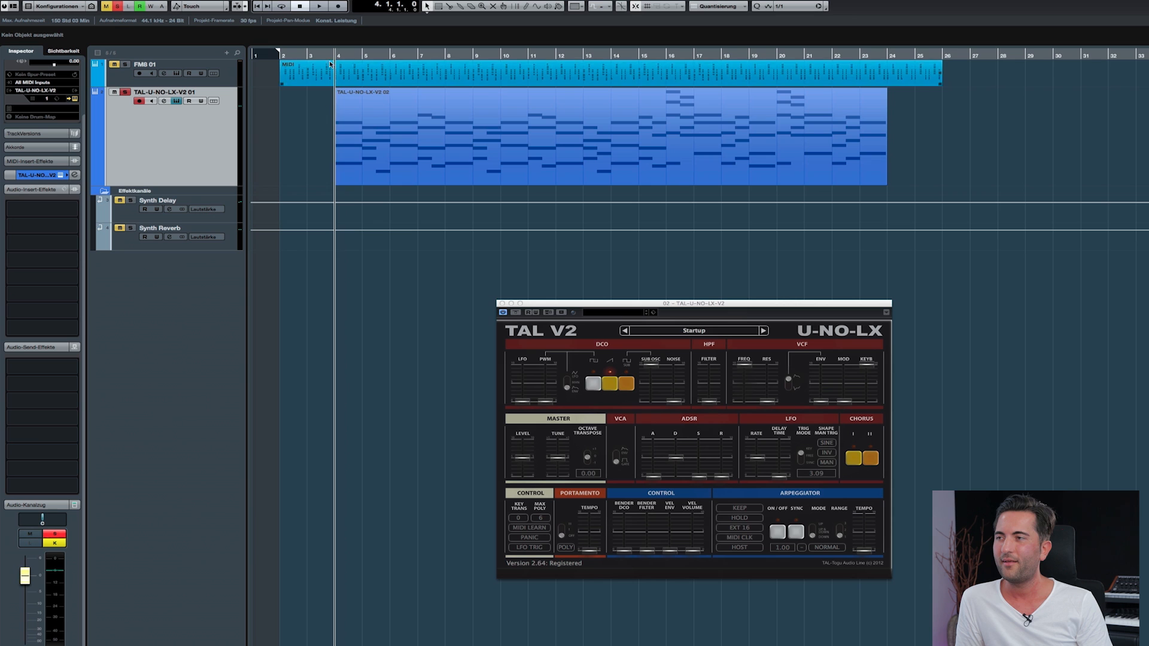
key(space)
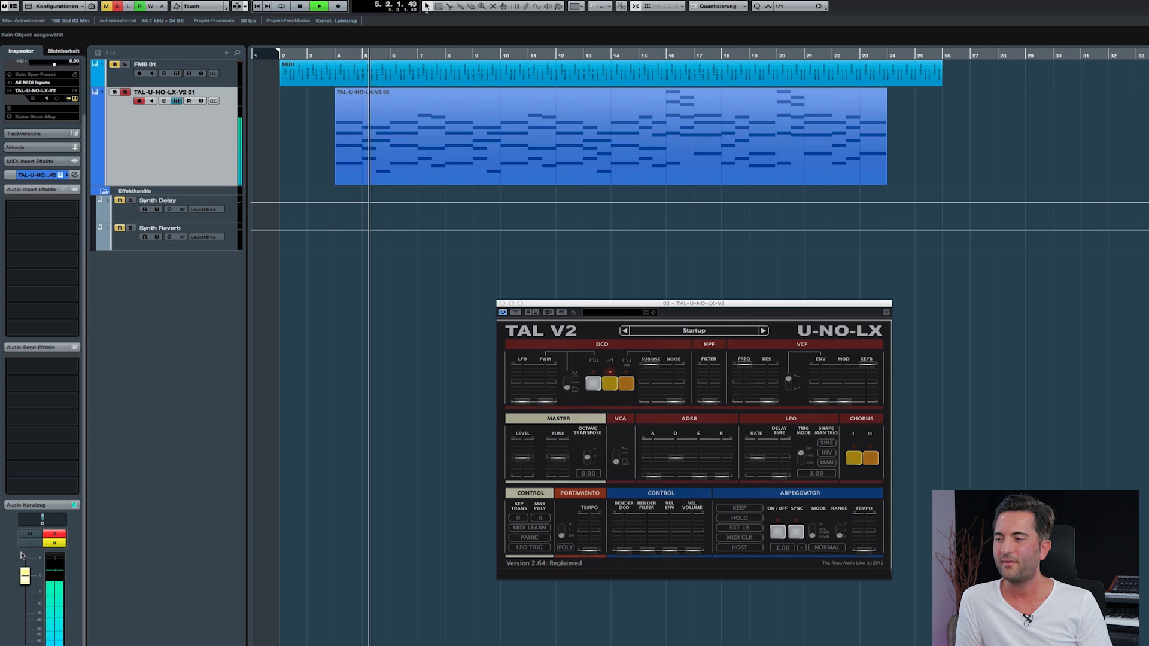
drag(25, 577, 25, 559)
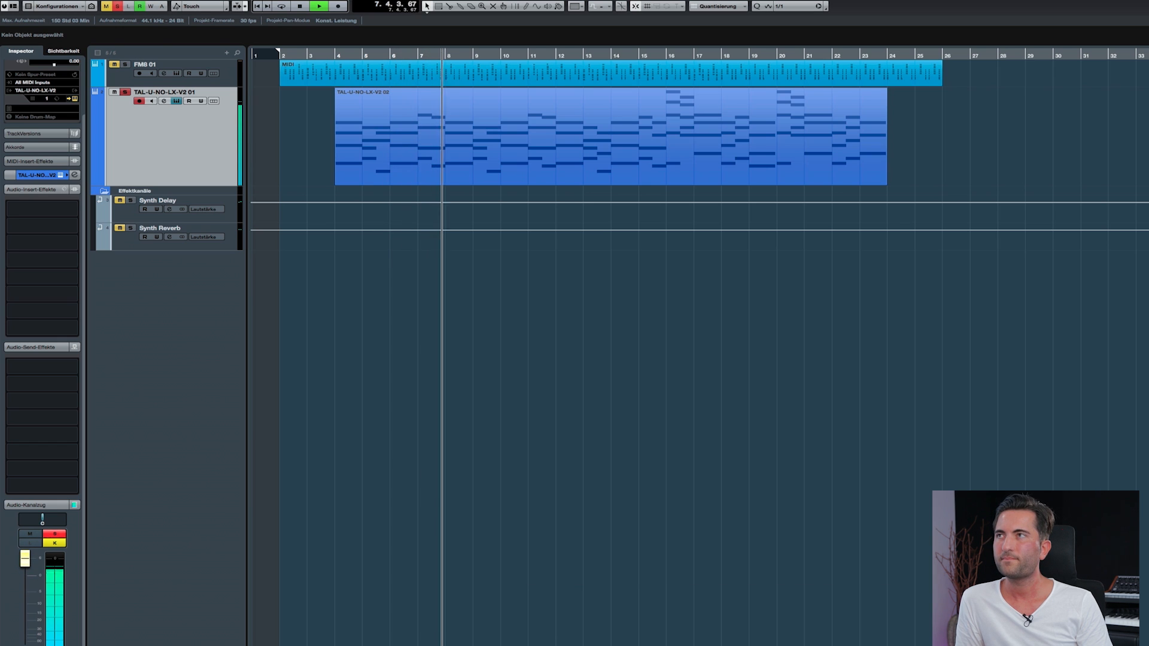
Open the TAL-U-NO-LX-V2 part in the Key Editor and move the synth window clear to examine the chord notes
click(323, 347)
double_click(403, 154)
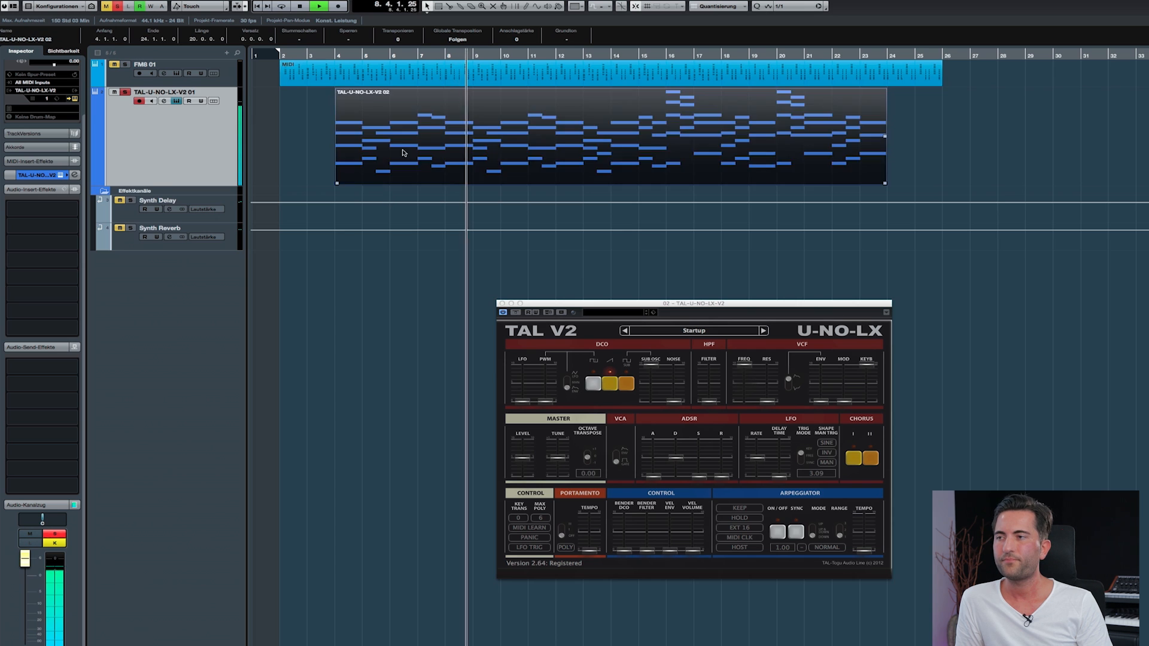
scroll(413, 317, down, 2)
drag(638, 304, 895, 457)
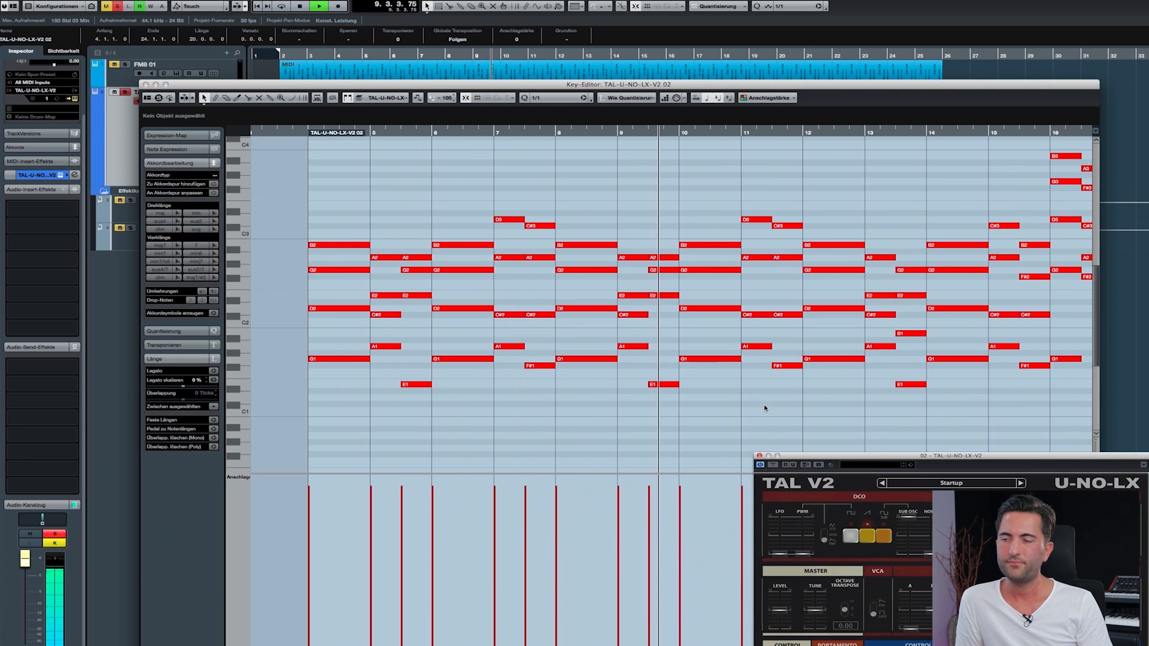
click(410, 191)
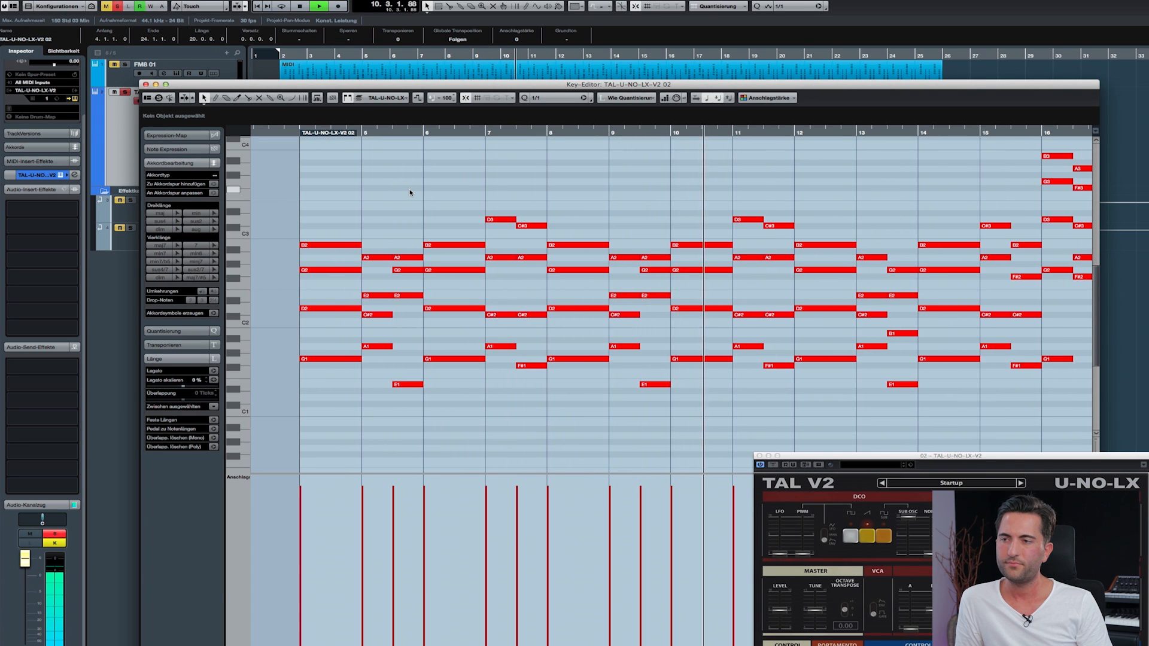
Set the quantize value to 1/2, stop playback, close the Key Editor and deselect the part
key(alt+2)
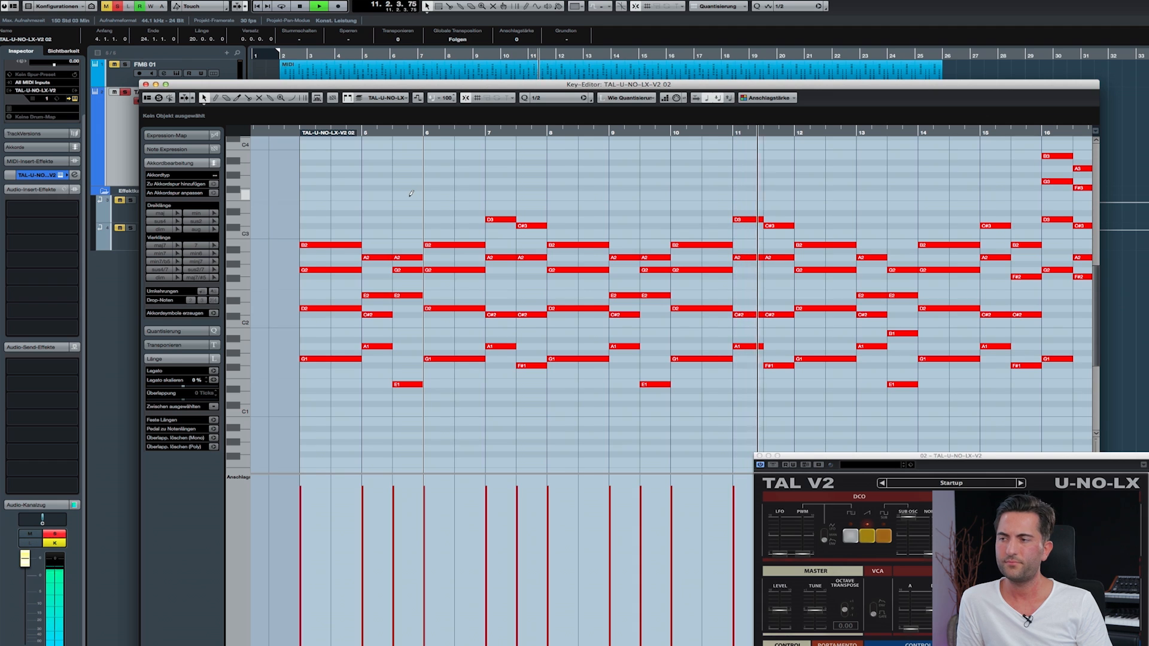
click(293, 135)
key(space)
key(Return)
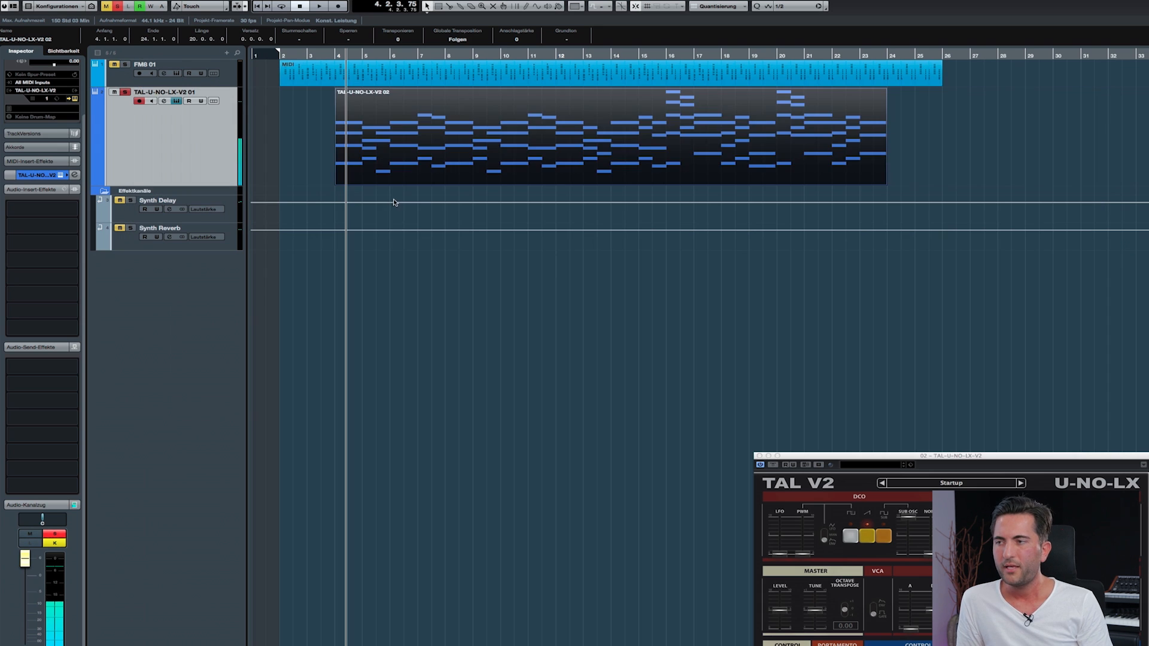
click(294, 125)
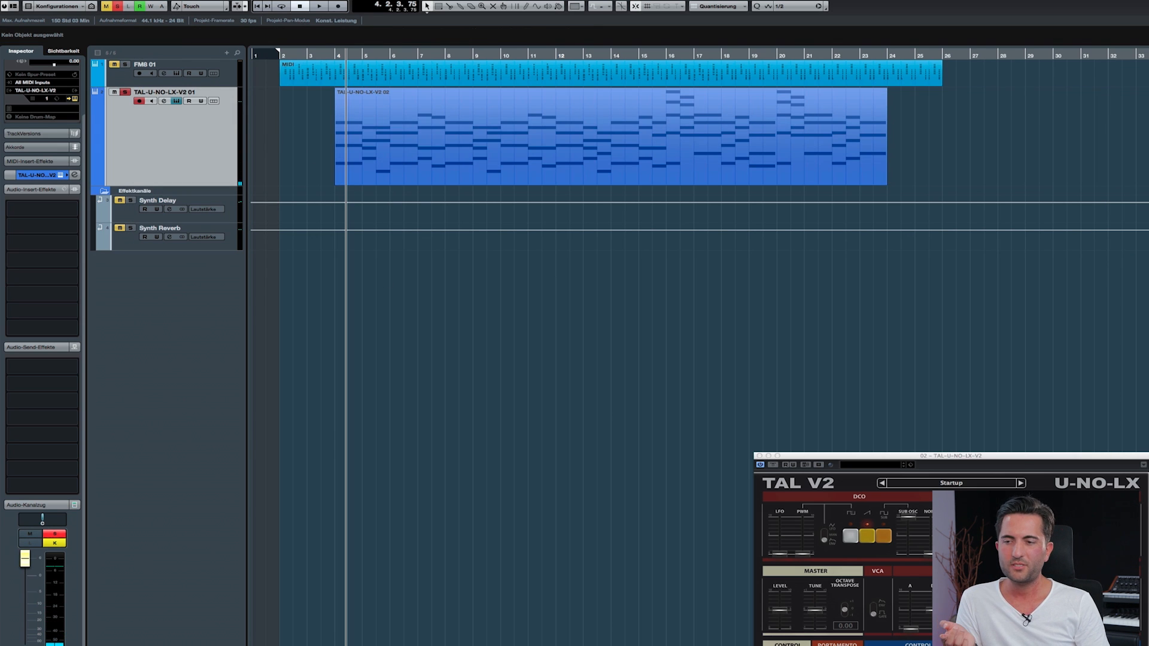
Move the TAL-U-NO-LX window back to the centre, toggle its Chorus I during playback and stop the transport
drag(1023, 458, 615, 311)
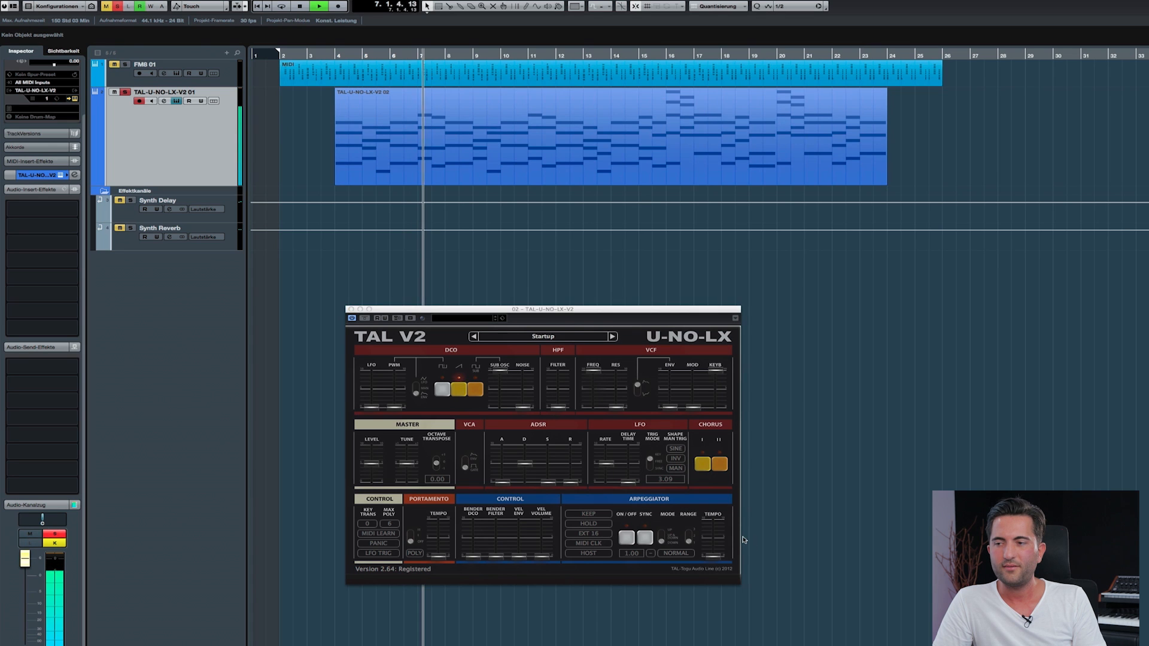
click(699, 469)
key(space)
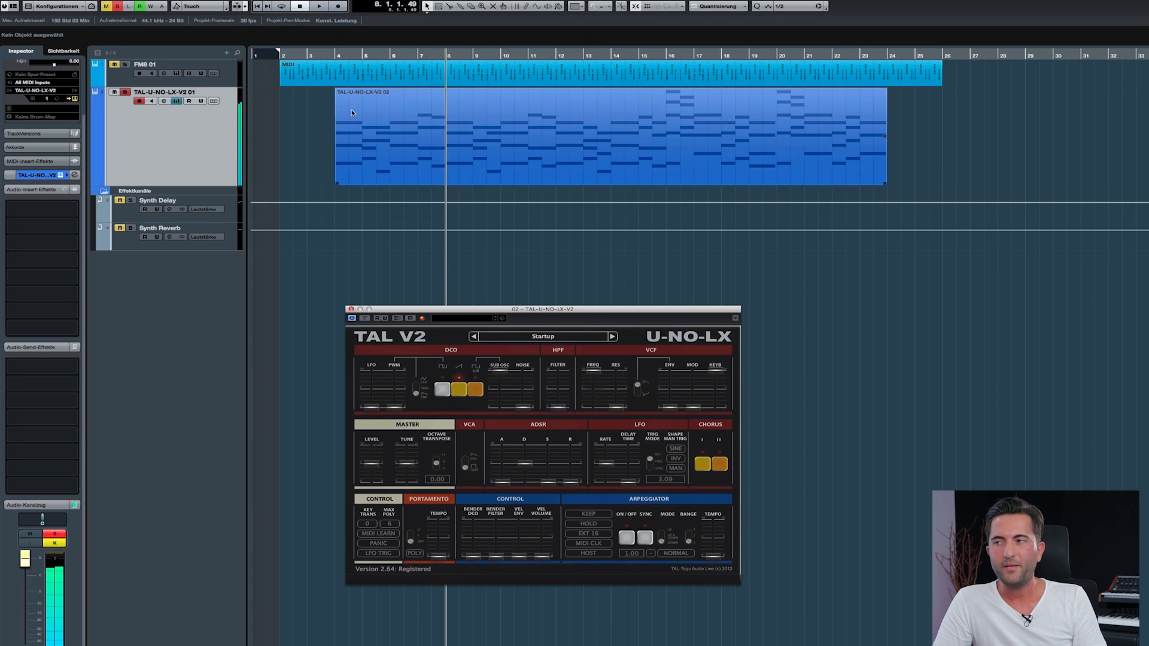
click(309, 132)
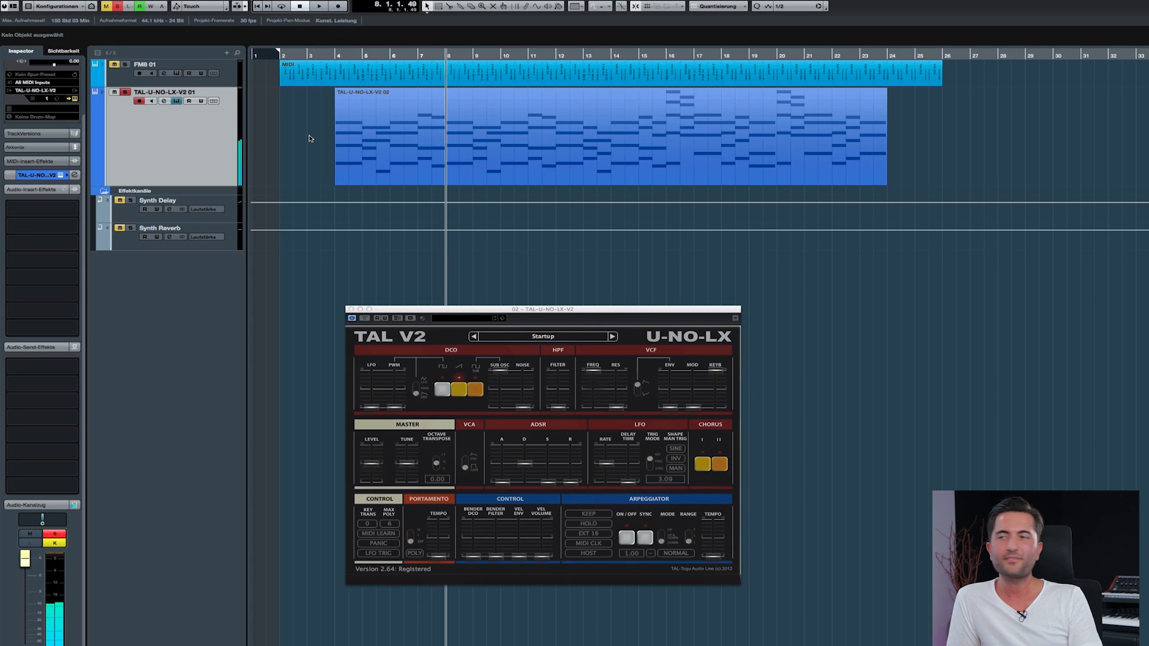
Return the playhead to bar 4 and insert ValhallaVintageVerb as the first audio insert on the TAL-U-NO-LX-V2 track
drag(329, 59, 329, 83)
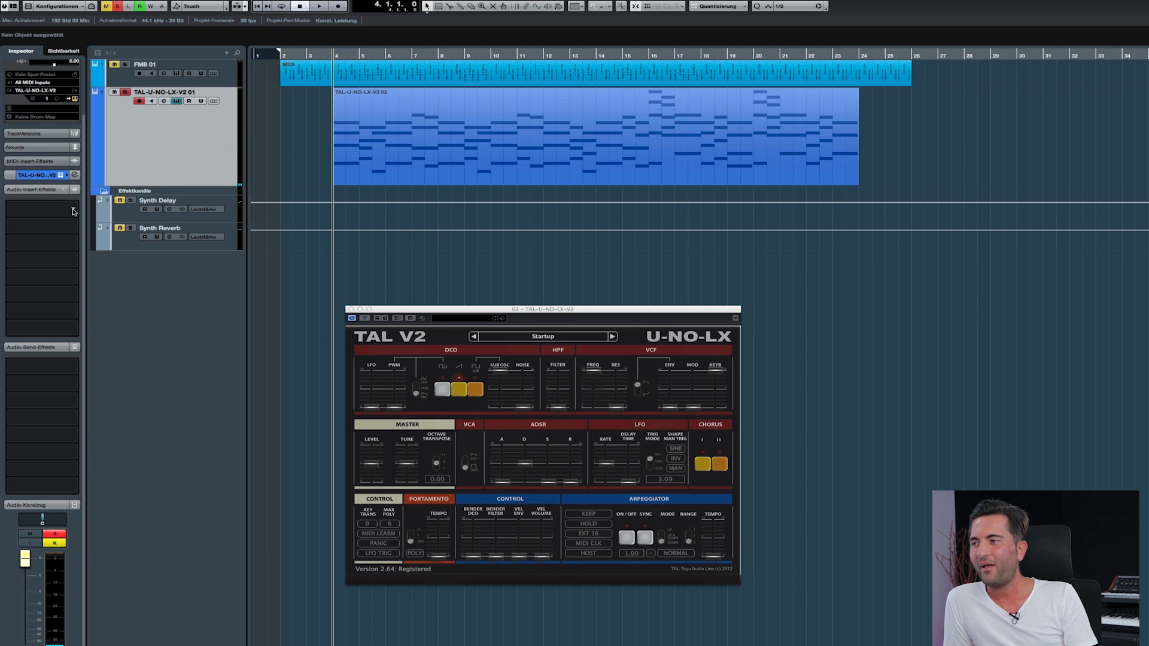
click(74, 212)
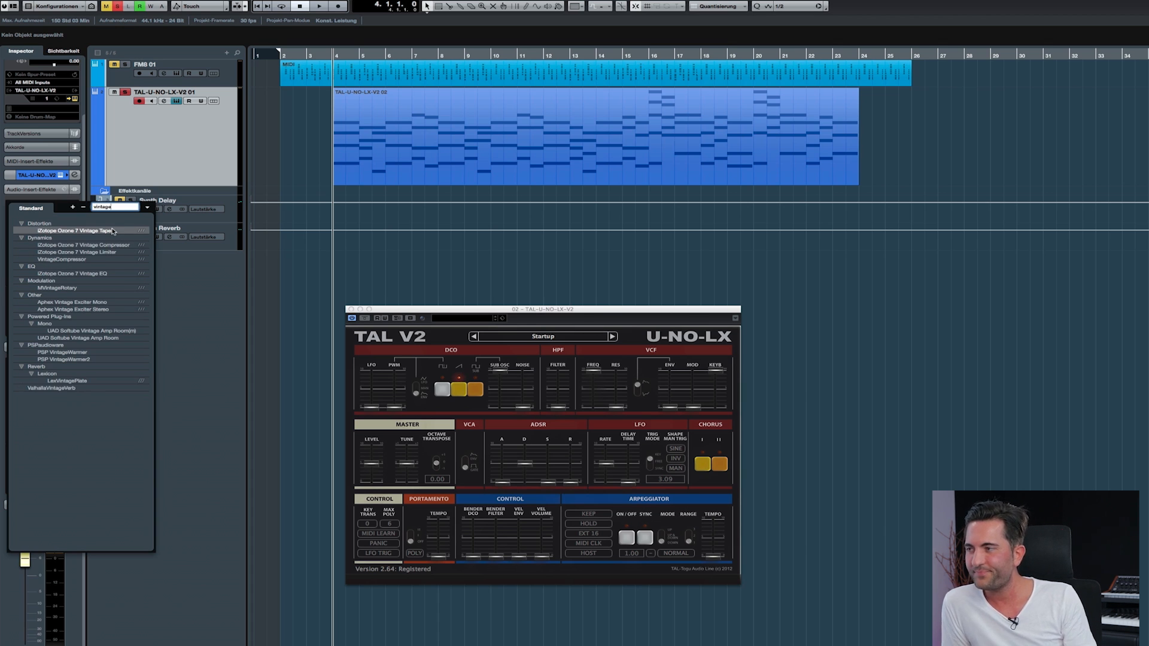
click(61, 388)
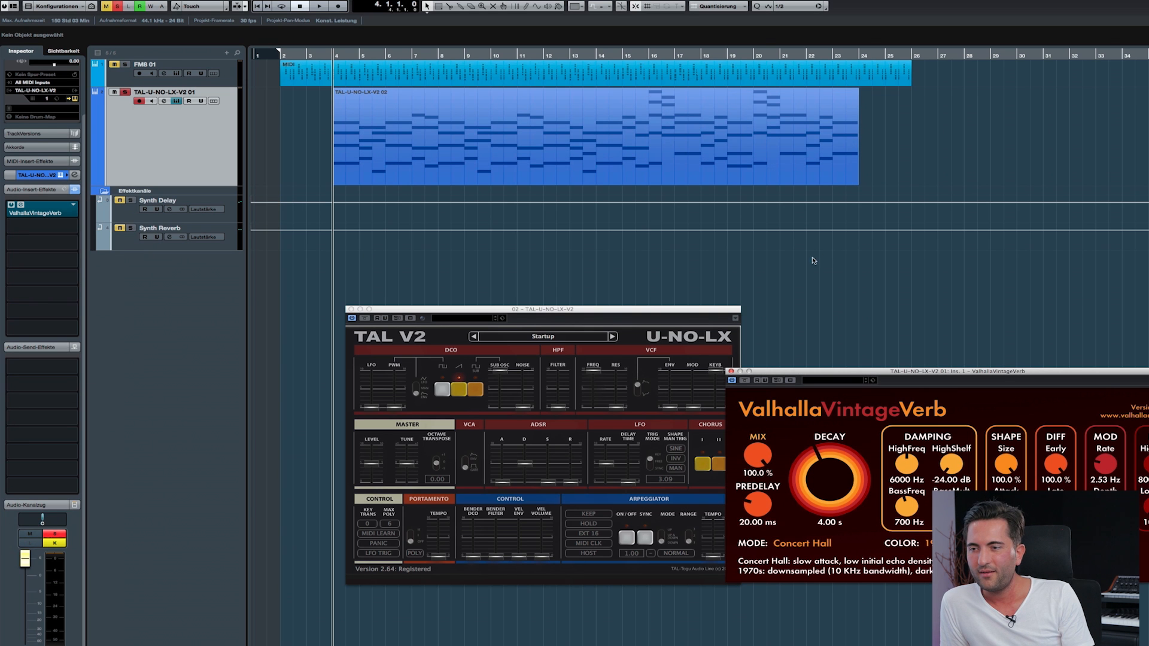
drag(558, 311, 478, 314)
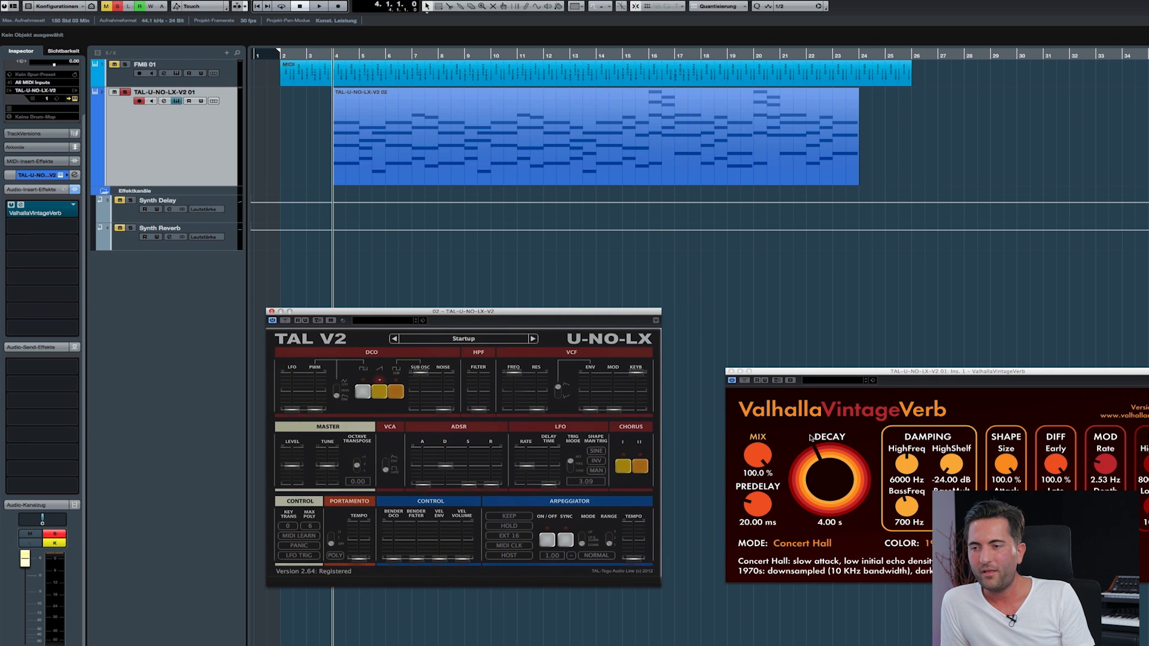
Set VintageVerb's Mix to 29.2 % and Decay to 0.88 s, and arrange both plug-in windows side by side
drag(761, 460, 755, 516)
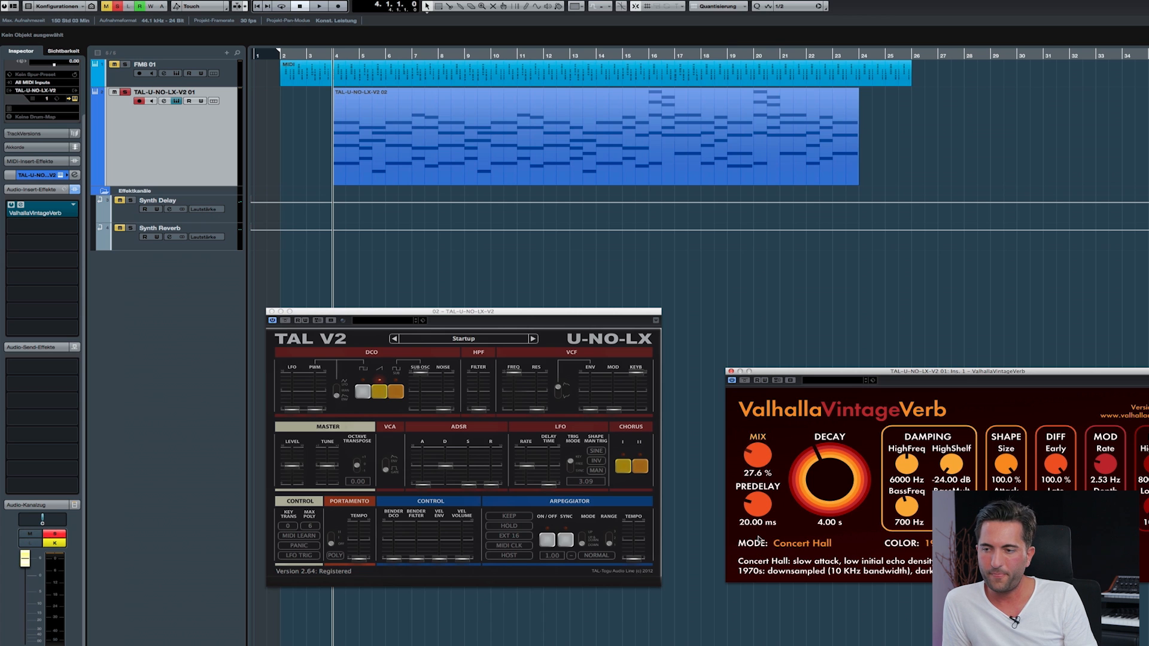
drag(860, 372, 799, 323)
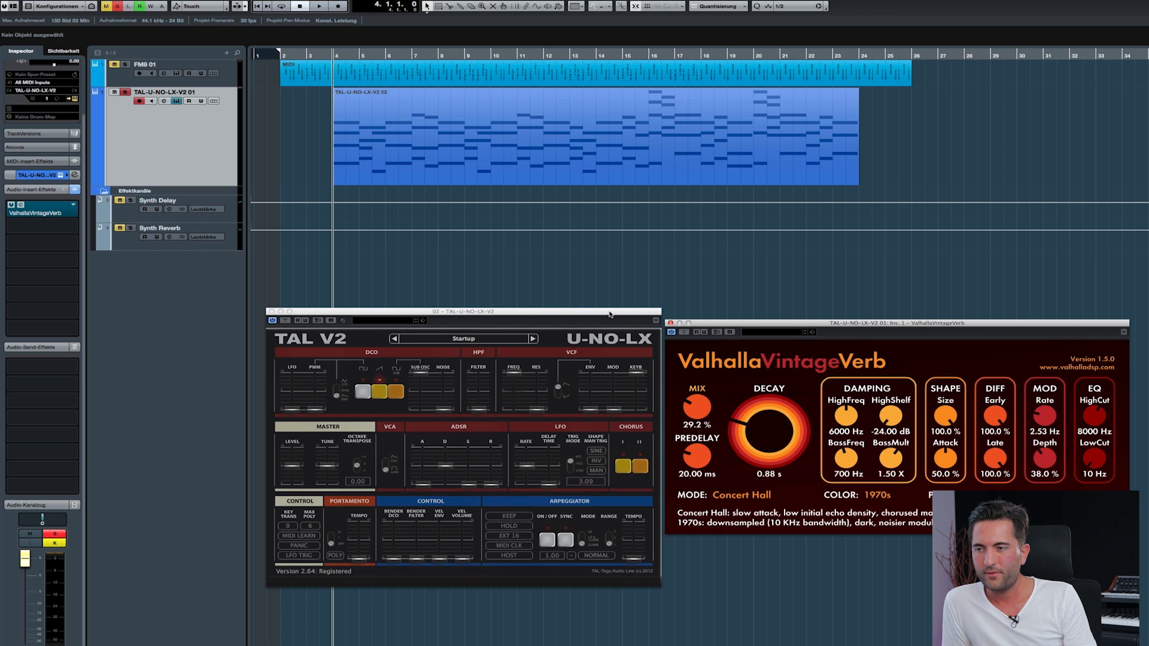
drag(611, 315, 563, 307)
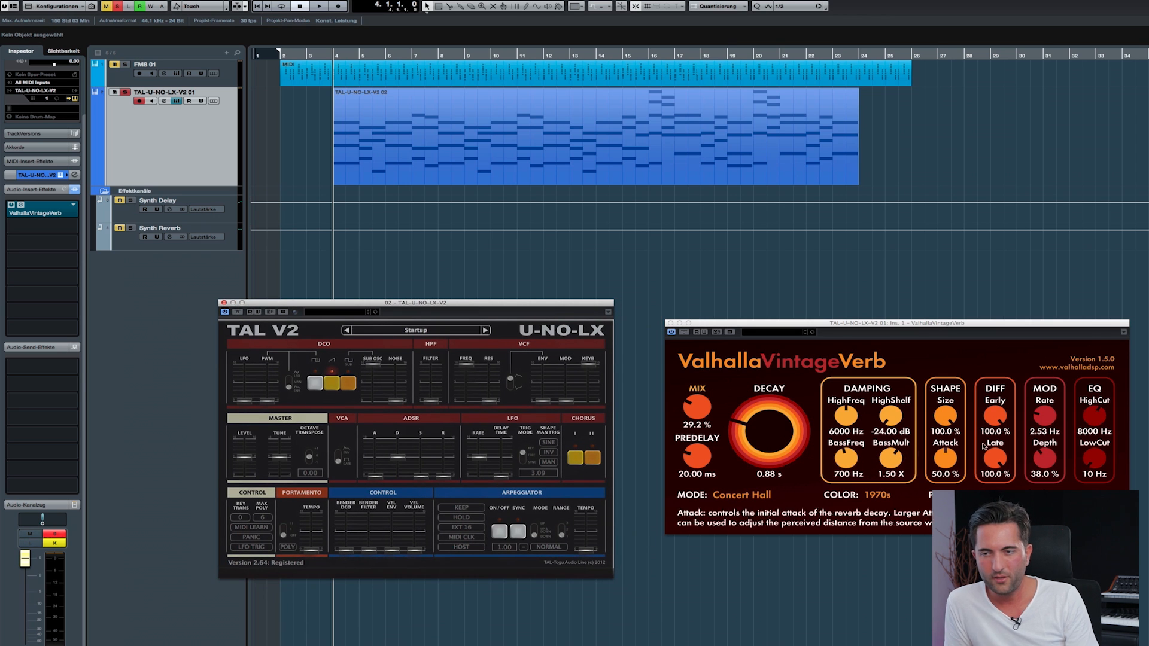
Set VintageVerb's Size to 60.4 % and HighCut to 5410 Hz
drag(956, 423, 958, 465)
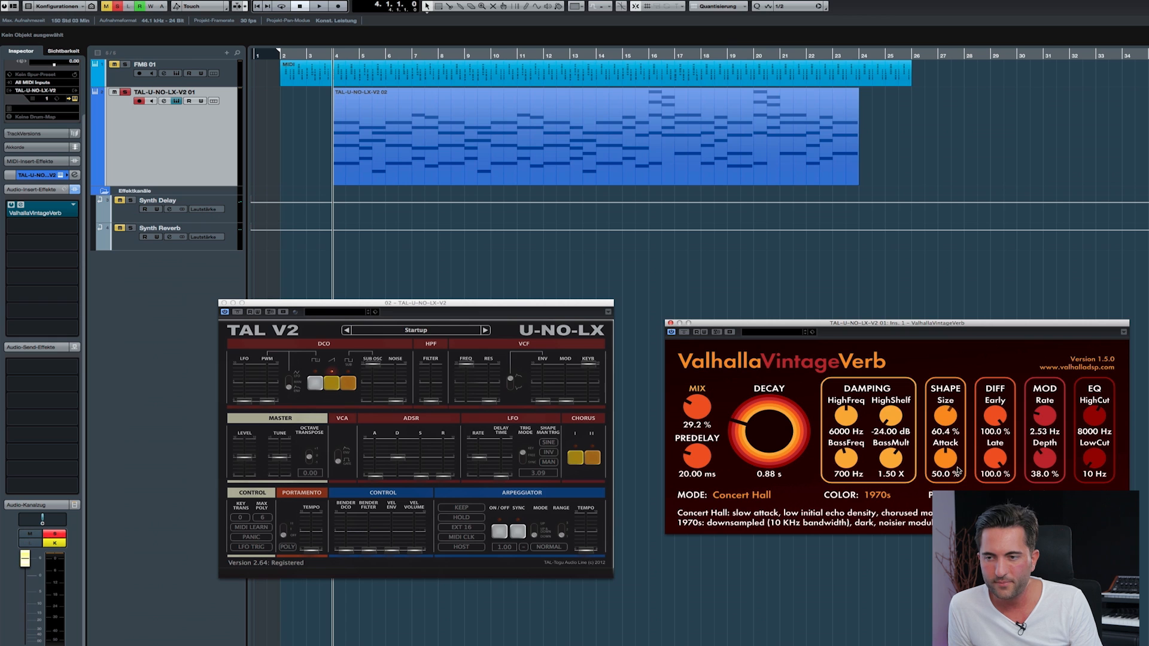
drag(1097, 418, 1099, 431)
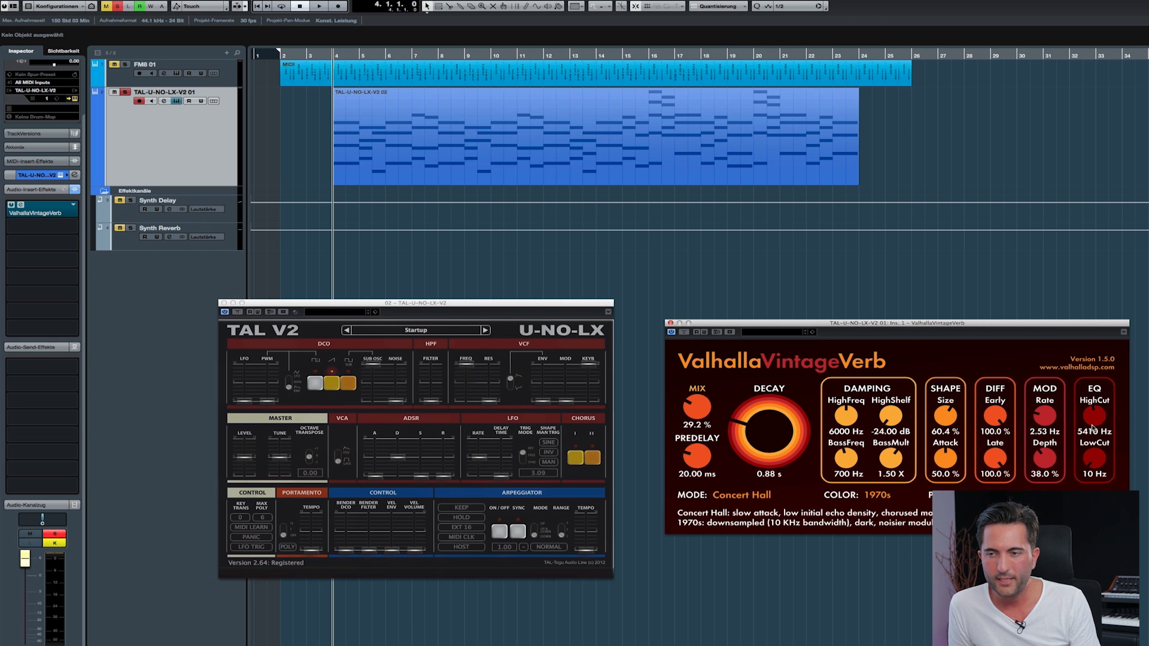
Play the TAL-U-NO-LX part from bar 4 and raise VintageVerb's Mix to 31.6 %
click(251, 125)
key(space)
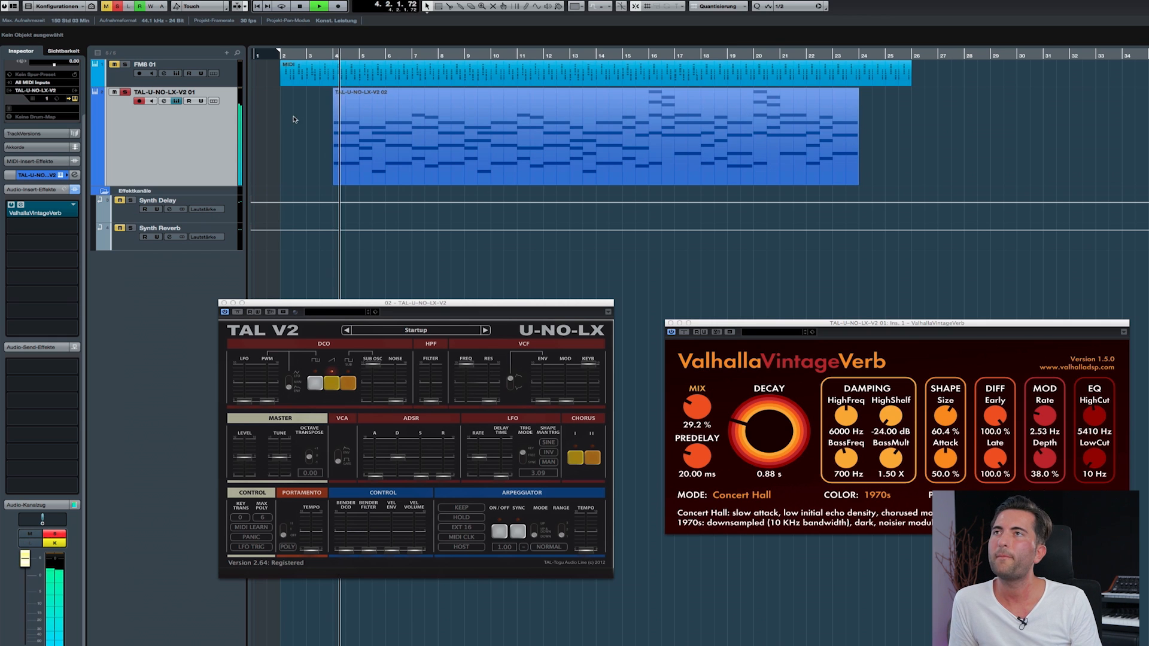
click(693, 413)
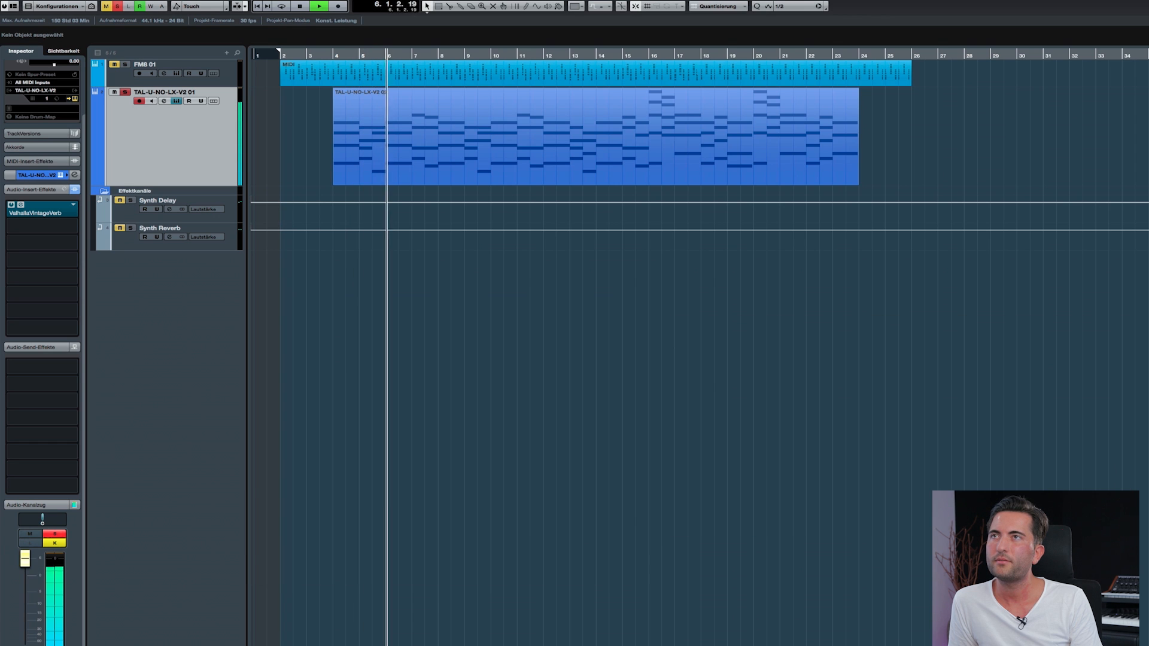
click(304, 135)
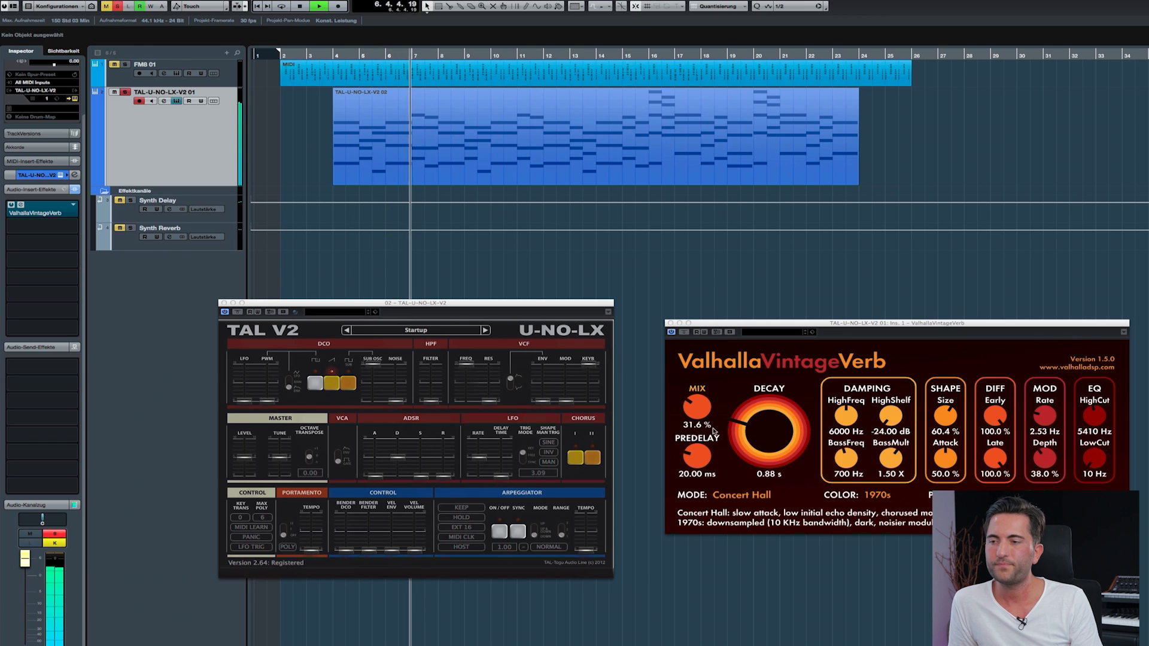
click(759, 427)
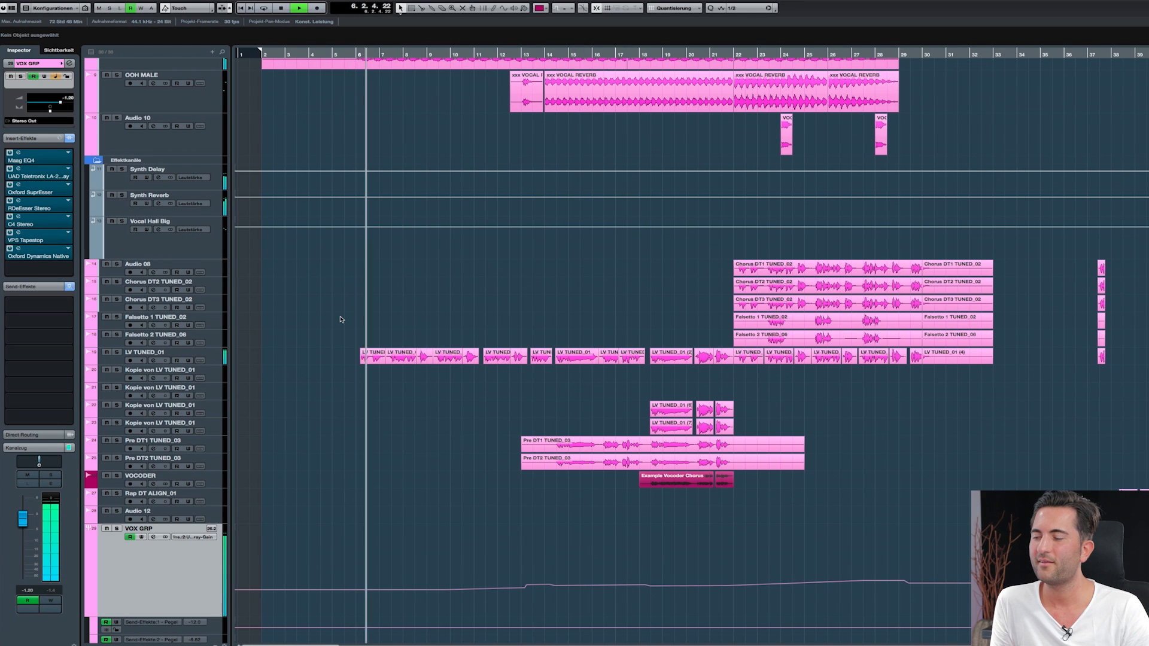
While the full arrangement plays, check the LV TUNED_01 vocal track and set the VOX GRP group volume to -0.11
key(g)
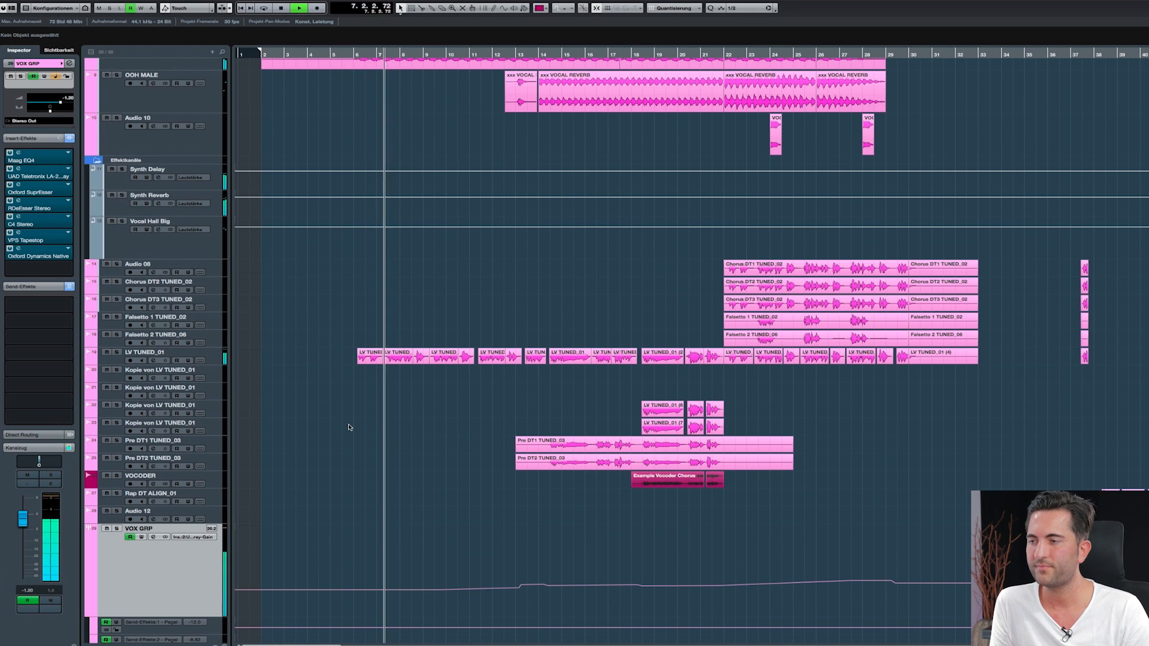
click(224, 357)
scroll(338, 377, down, 2)
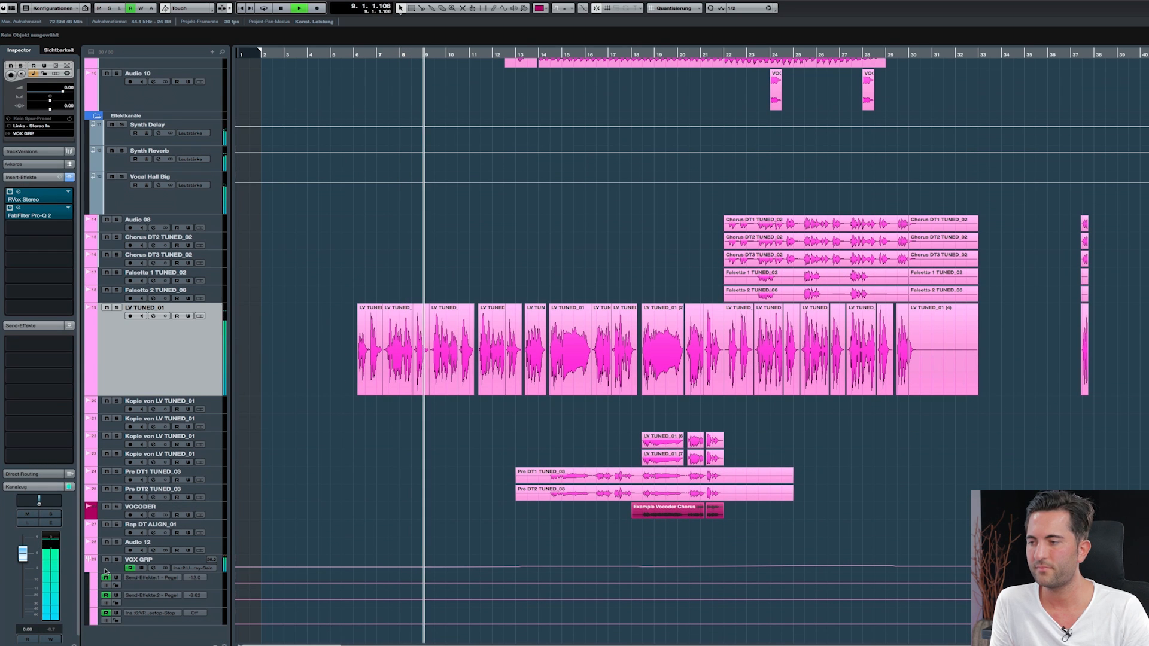
click(187, 561)
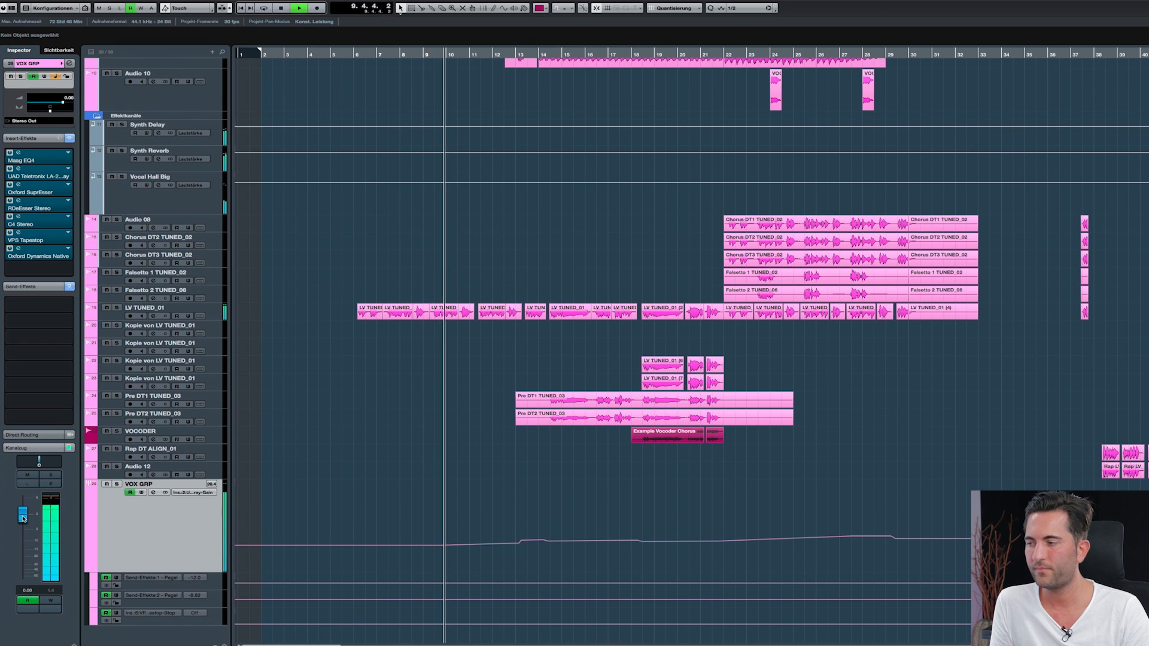
drag(23, 524, 23, 519)
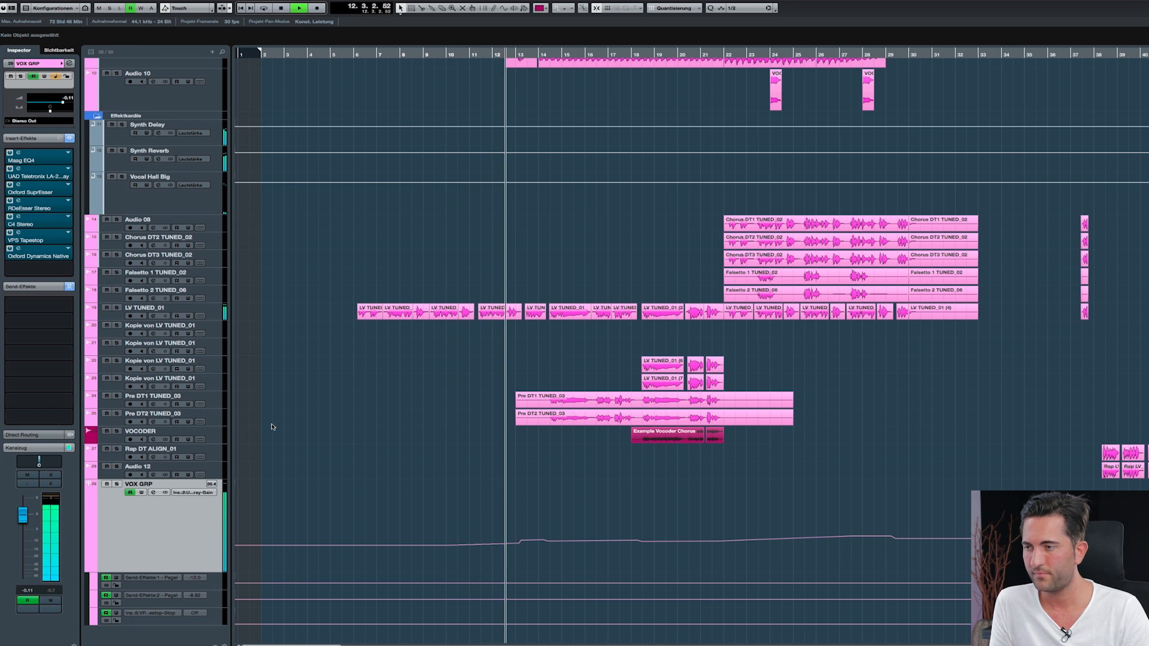
Restart playback near bar 6 and slightly lower the FM8 Pluck track's volume
scroll(272, 419, up, 10)
click(350, 54)
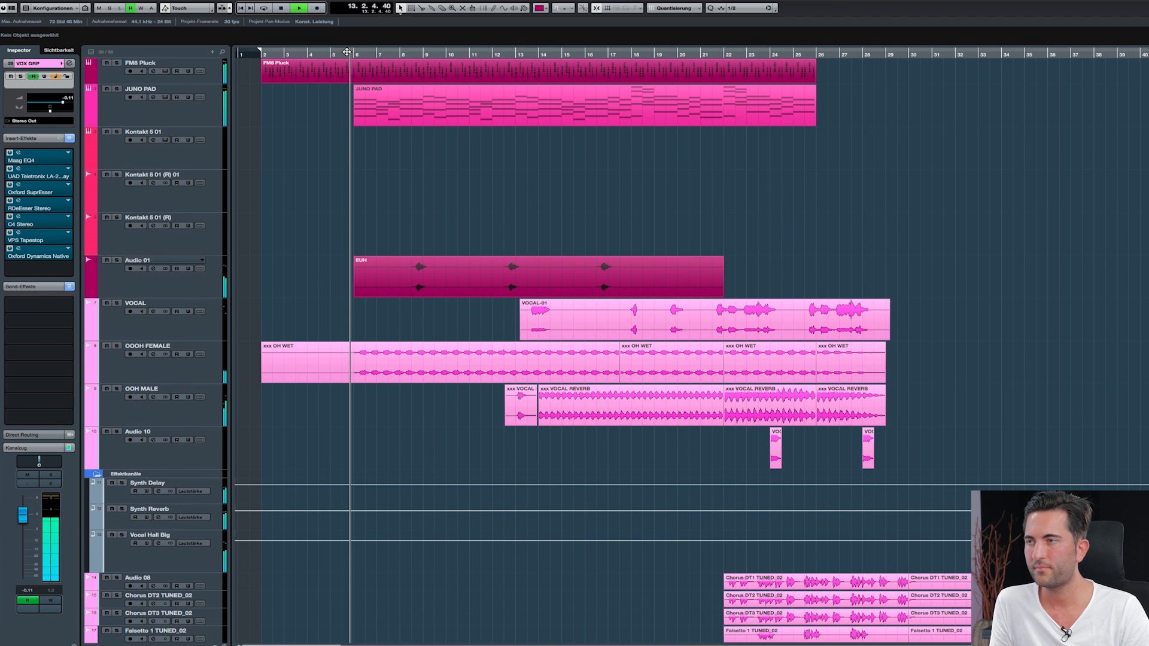
click(212, 80)
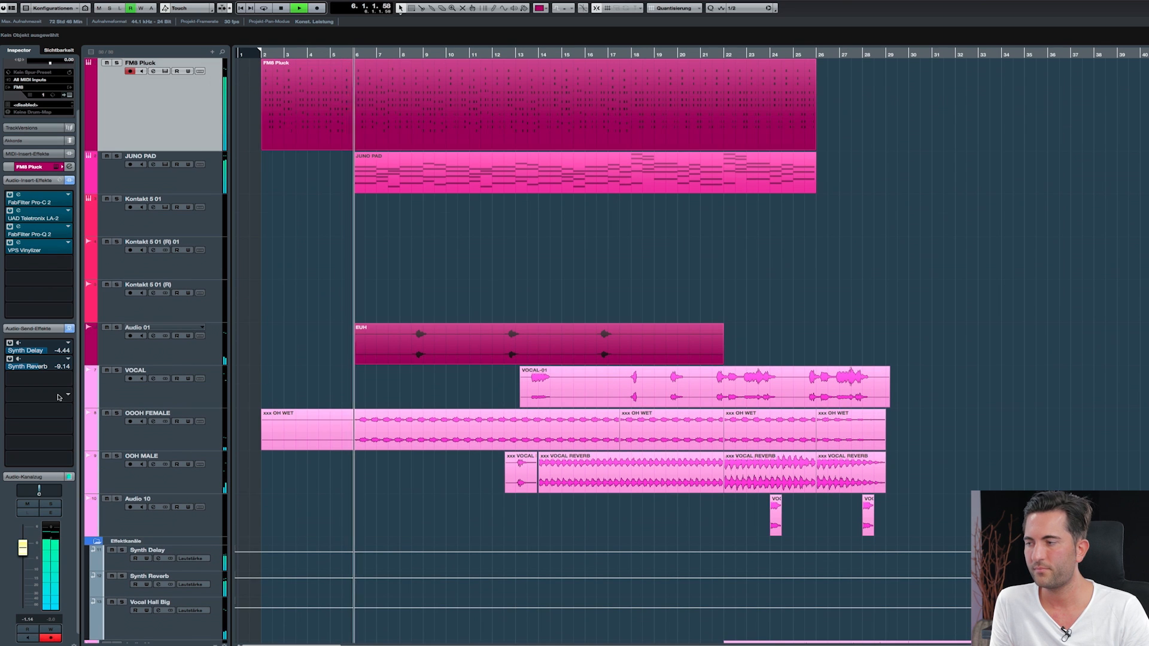
drag(24, 551, 26, 557)
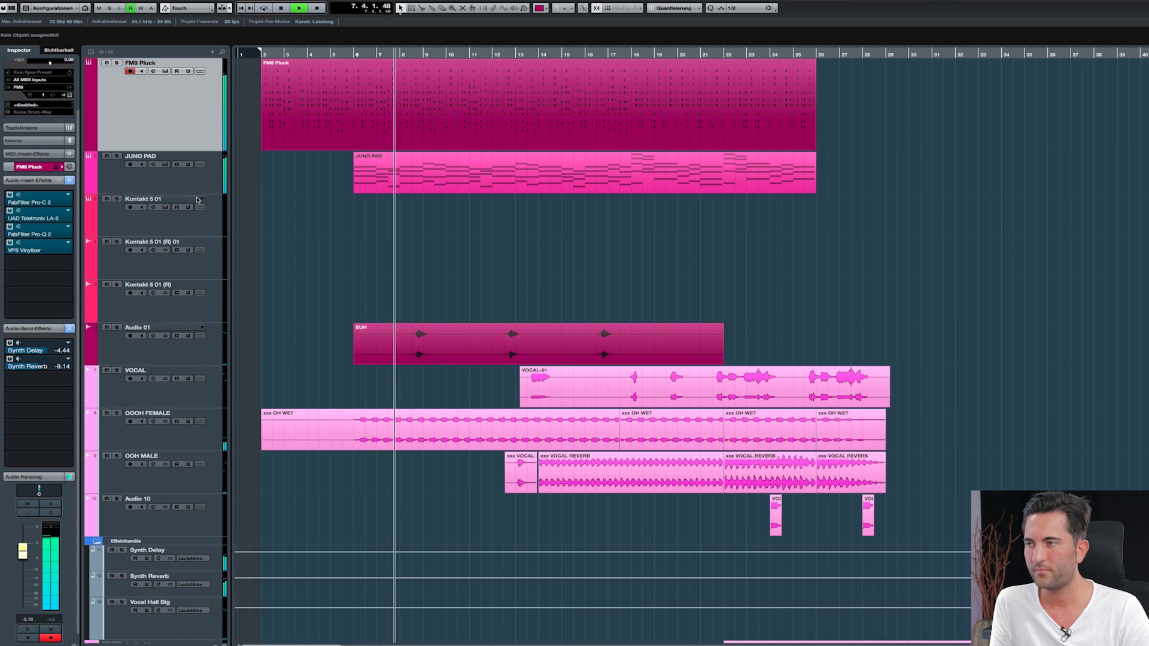
While the arrangement plays, select the JUNO PAD track and look through the vocal, effect and VOX GRP tracks below it
key(Down)
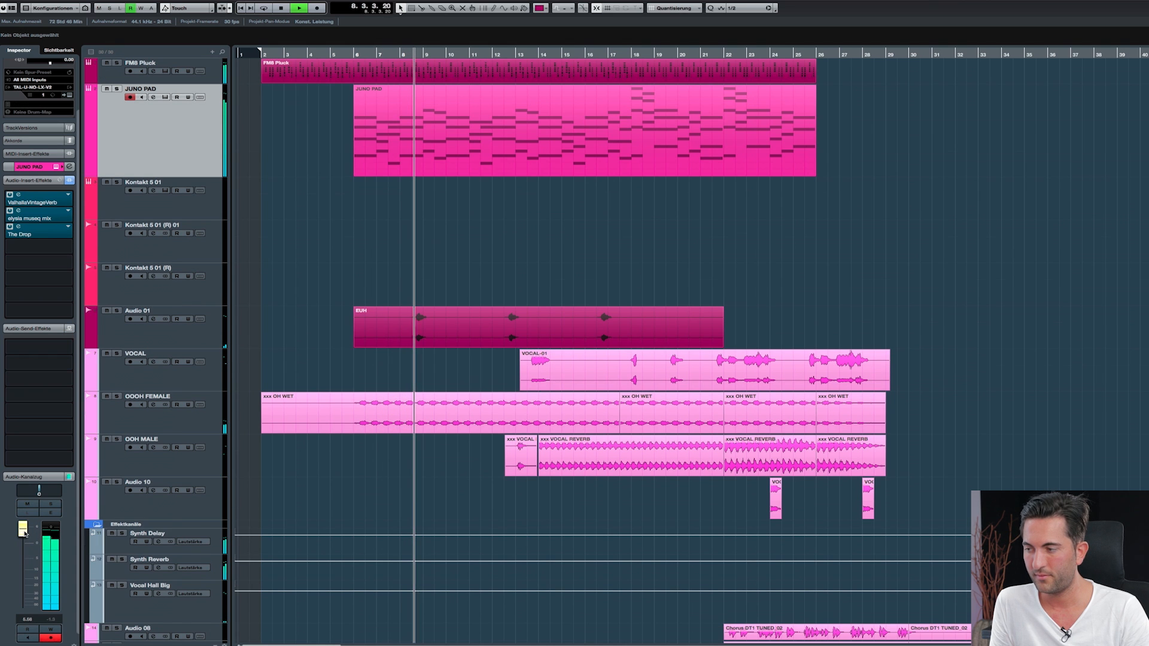
scroll(329, 274, down, 5)
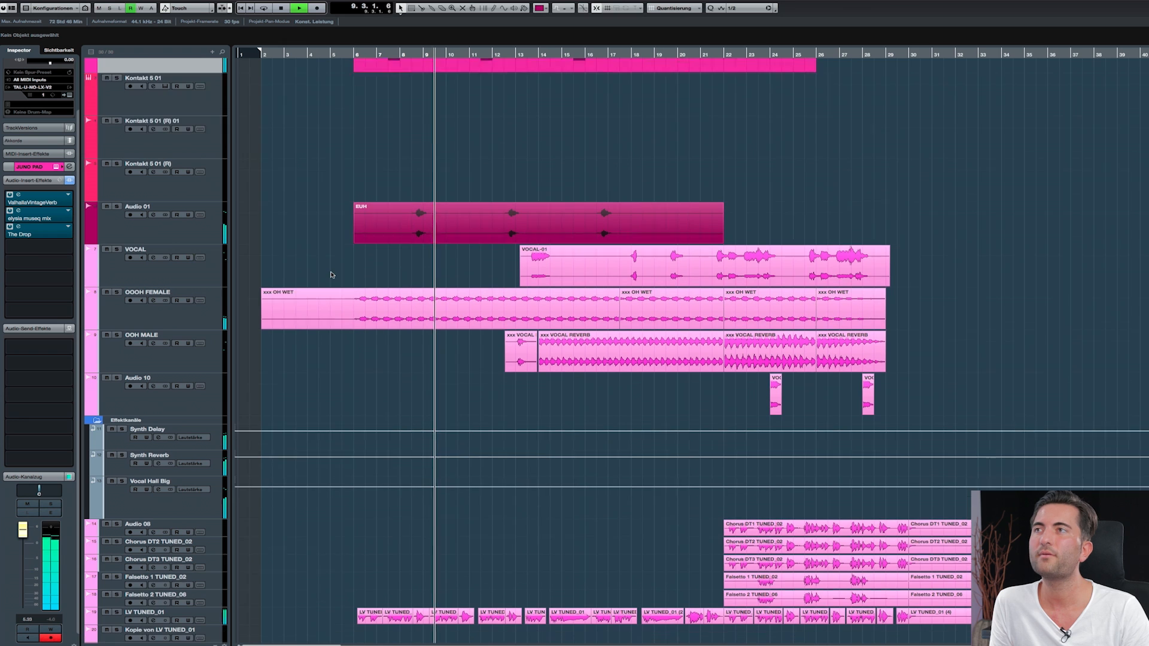
scroll(405, 402, down, 4)
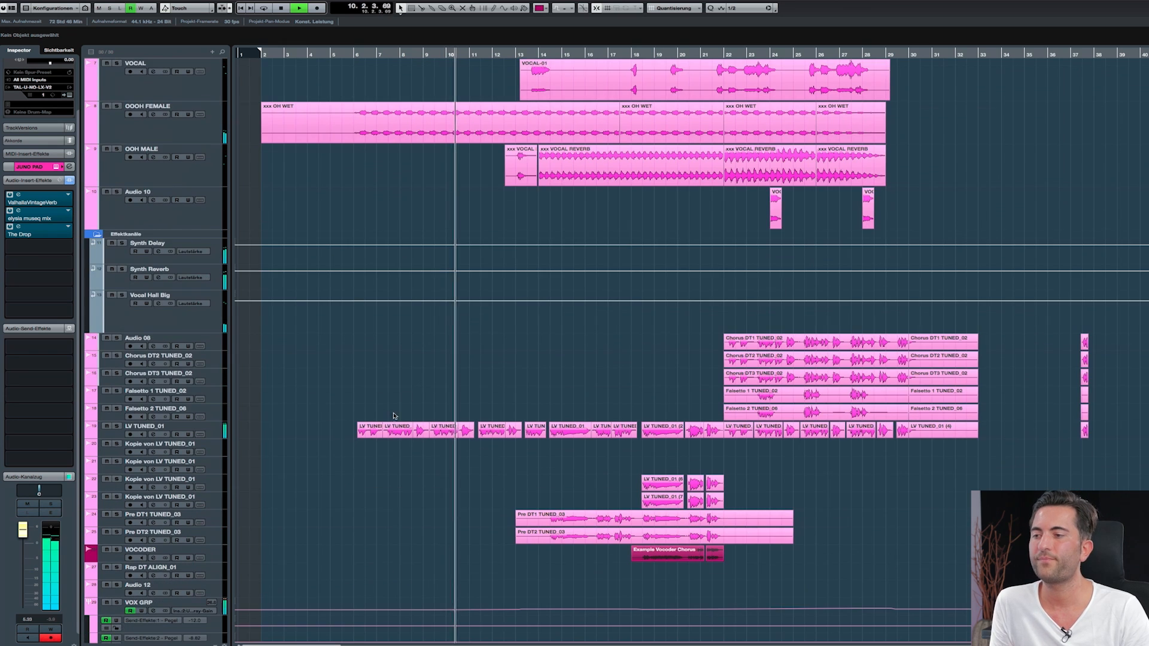
scroll(376, 458, up, 1)
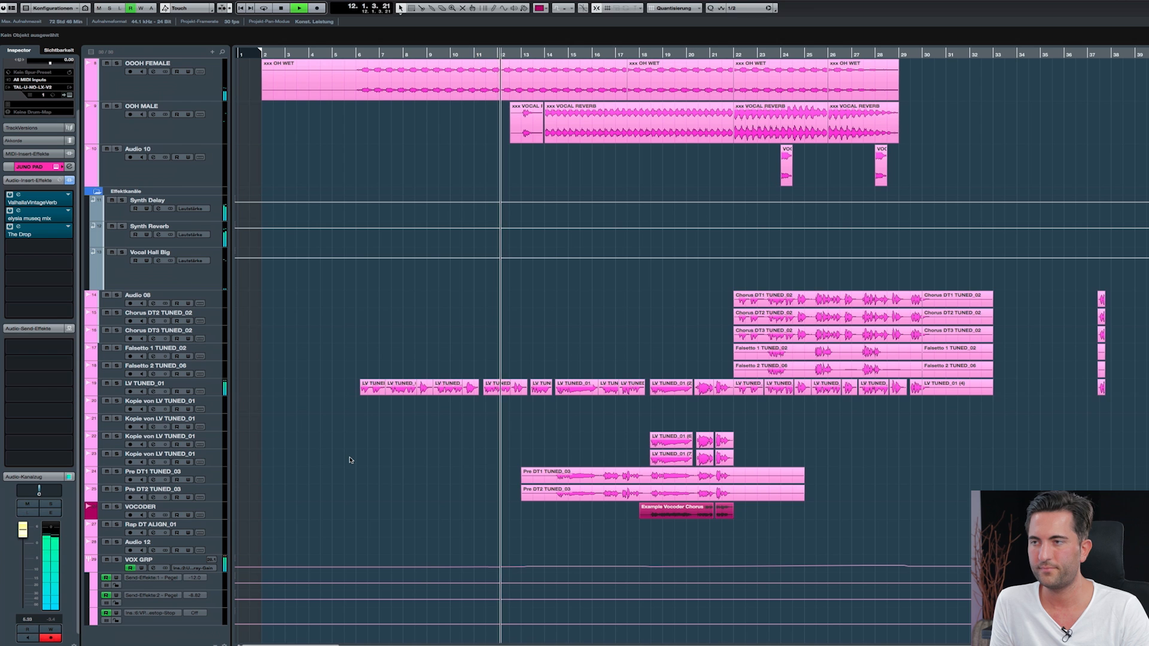
scroll(359, 451, down, 1)
scroll(398, 346, up, 10)
scroll(400, 337, down, 10)
scroll(402, 338, up, 3)
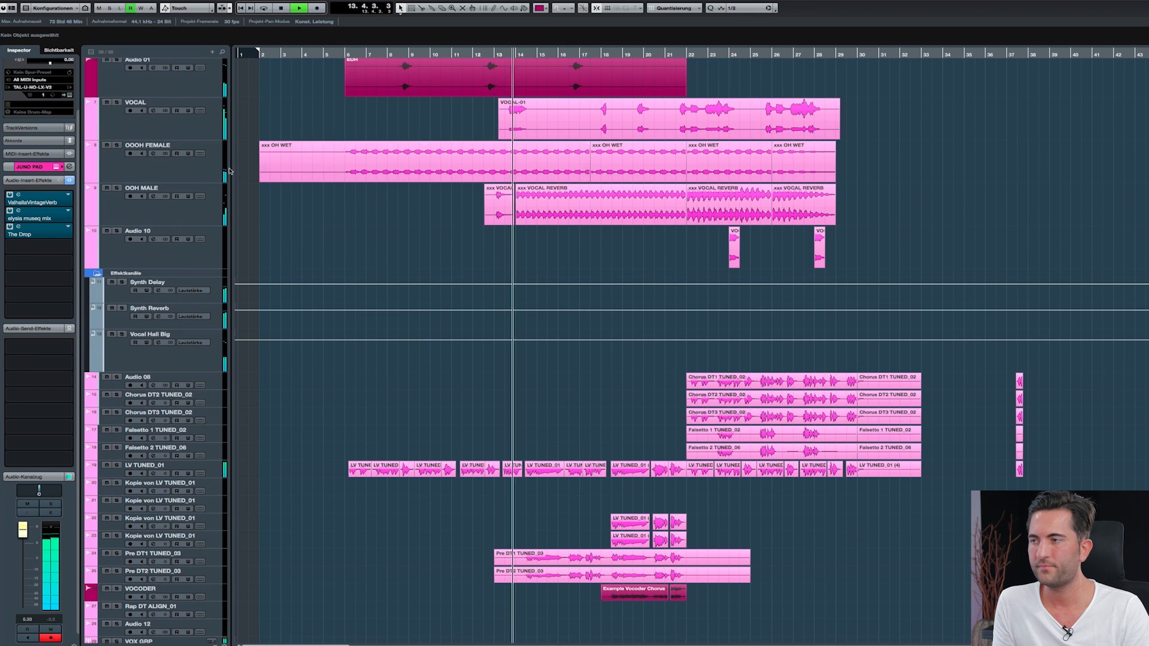
Select the first clip on the OOH MALE track to inspect its channel settings during playback, and clear the clip selection
click(429, 215)
scroll(429, 241, up, 1)
click(498, 200)
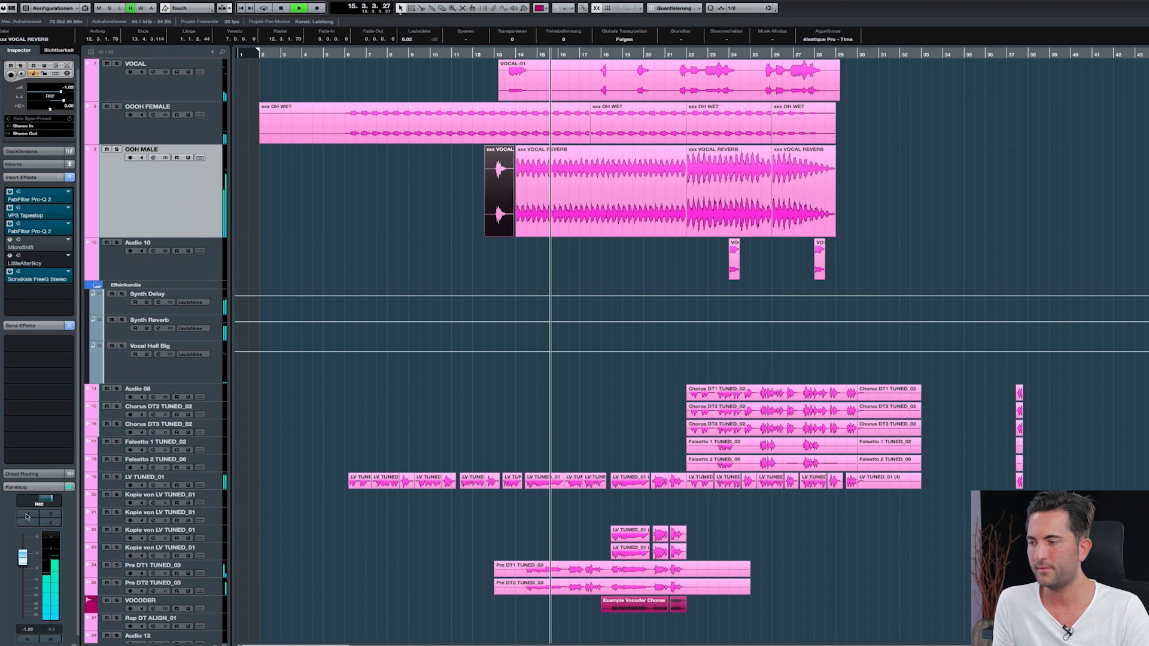
click(456, 188)
scroll(430, 215, up, 1)
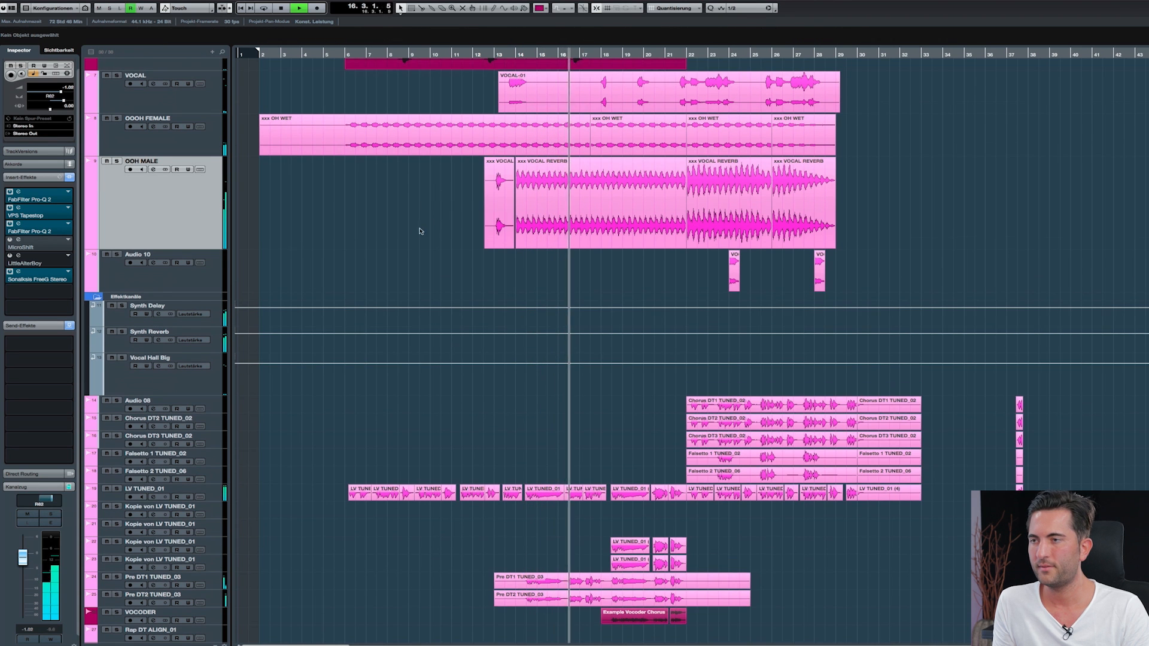
scroll(426, 231, up, 1)
scroll(429, 231, left, 1)
scroll(423, 267, down, 5)
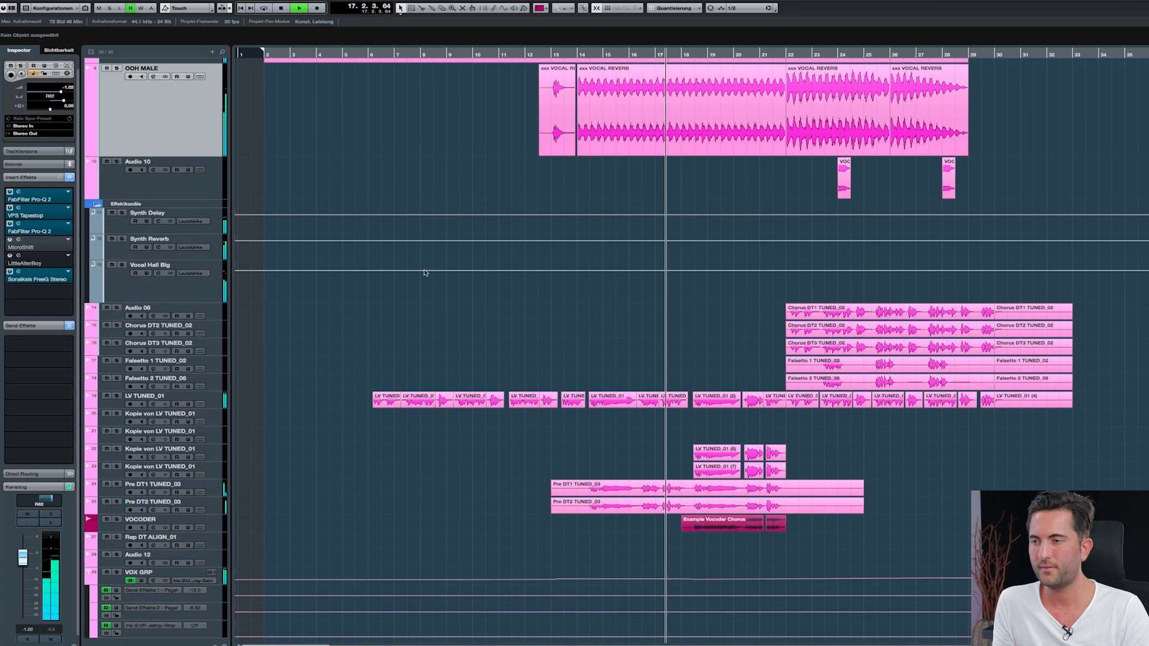
Stop playback, set the playhead to about bar 6, and select the LV TUNED_01 lead vocal track for a closer look
click(367, 59)
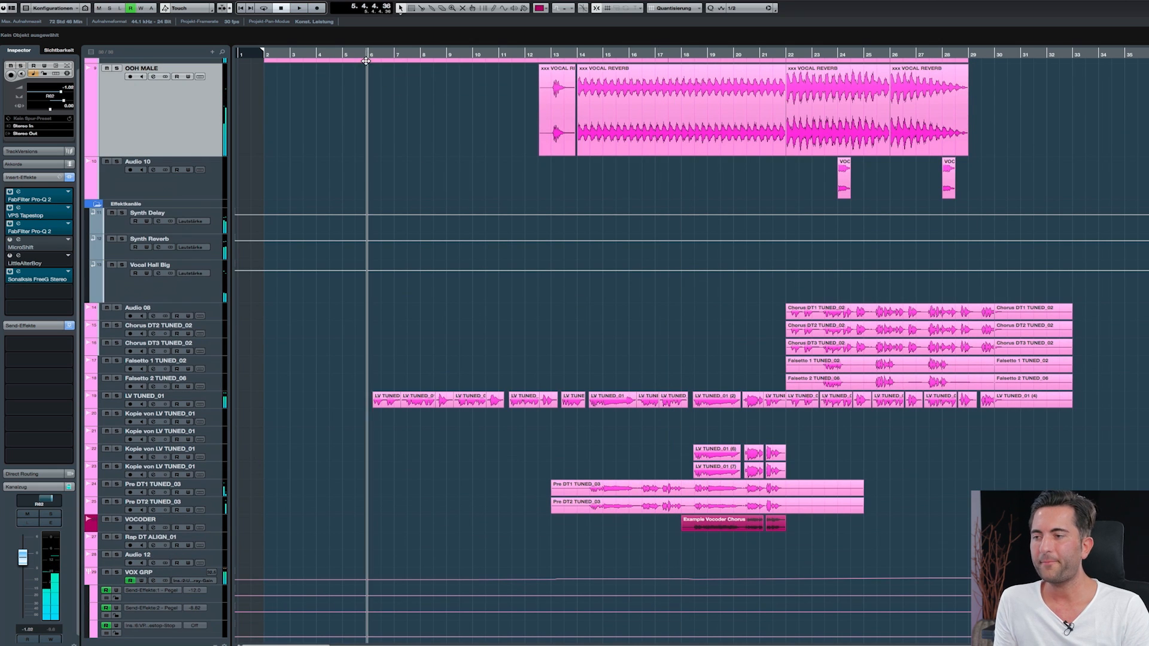
click(214, 402)
scroll(353, 353, up, 2)
scroll(432, 333, right, 1)
scroll(432, 334, left, 1)
scroll(432, 333, down, 1)
scroll(375, 290, up, 1)
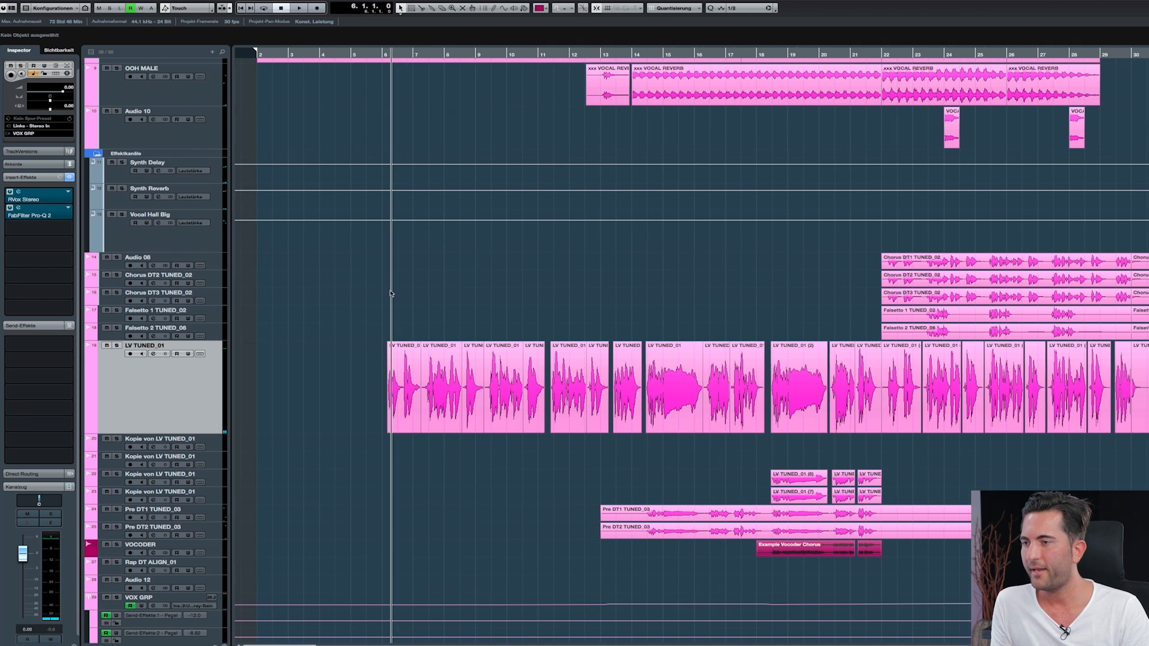
scroll(391, 298, right, 1)
scroll(390, 297, down, 1)
Open the RVox Stereo insert on LV TUNED_01 to inspect its compression, keeping its window clear of the vocal clips
click(19, 191)
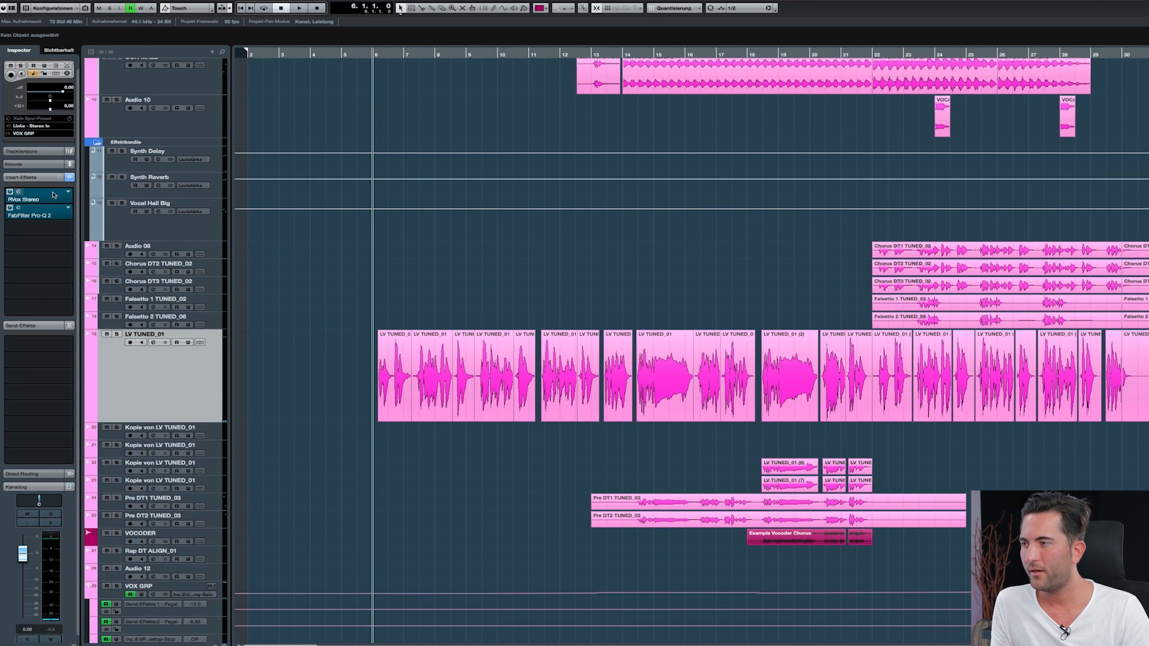
drag(611, 133, 532, 180)
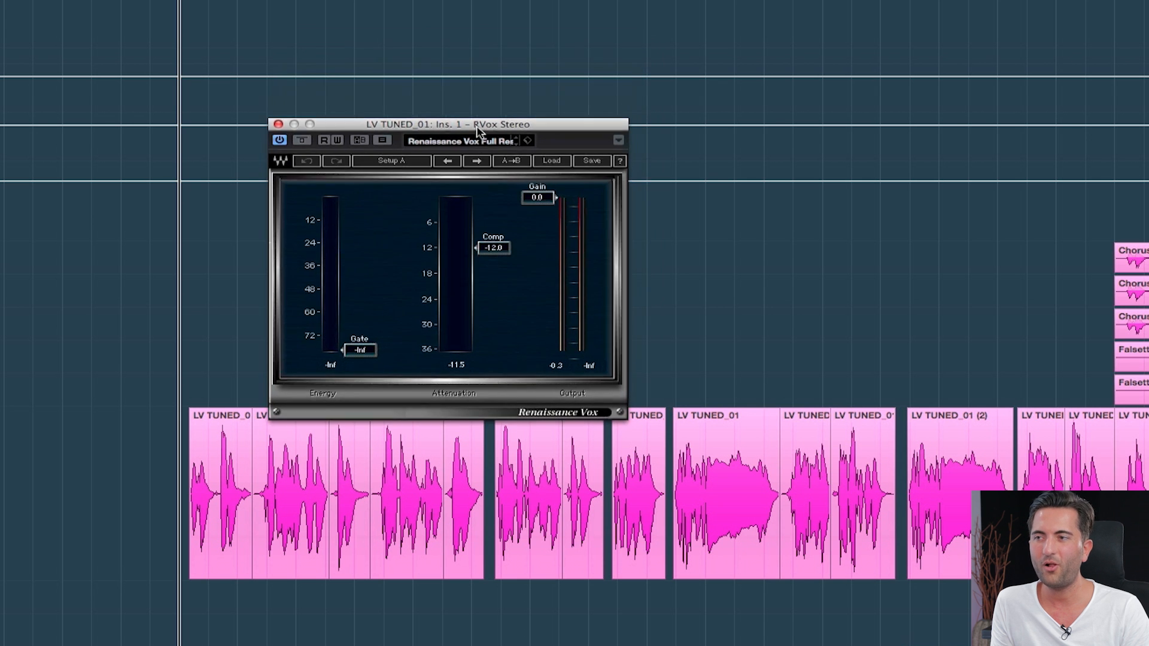
mouse_move(478, 132)
mouse_down()
mouse_move(470, 149)
mouse_move(465, 130)
mouse_up()
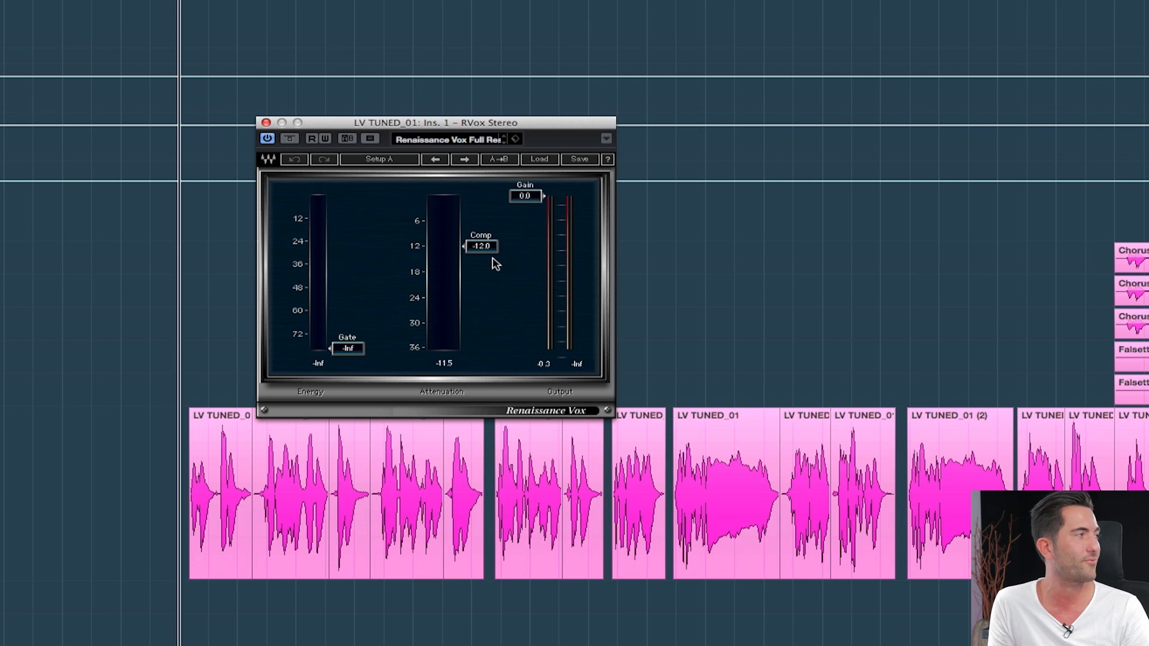
drag(506, 120, 502, 67)
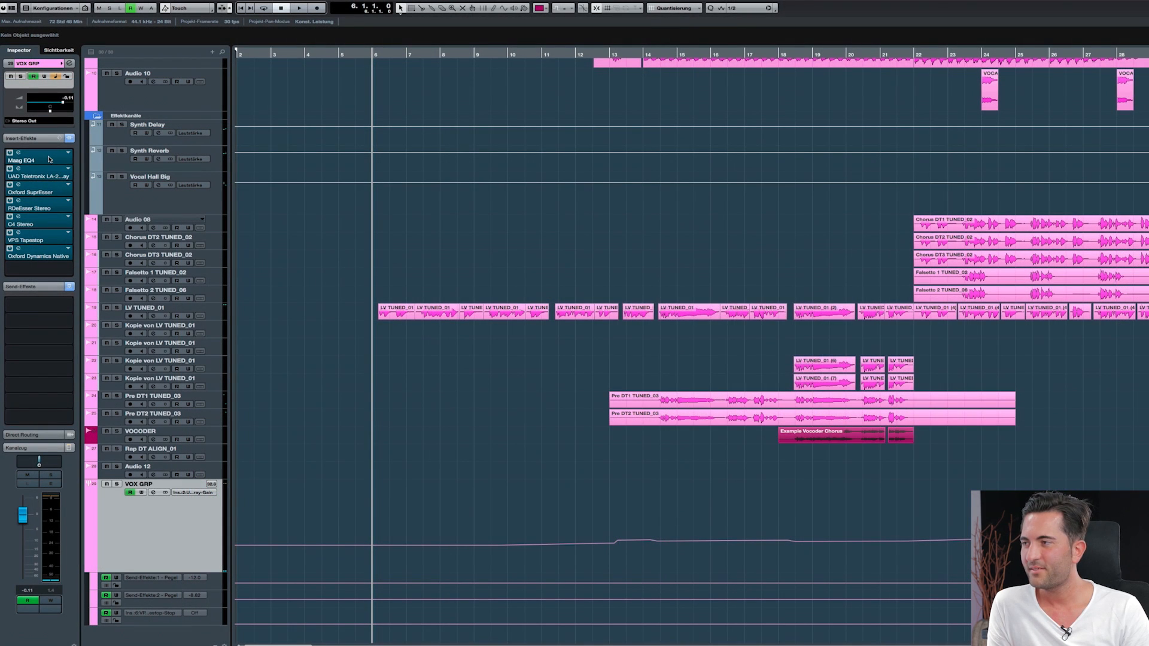
Open the Maag EQ4 insert on VOX GRP to inspect its Air Band settings, placing its window above the vocal clips
double_click(50, 160)
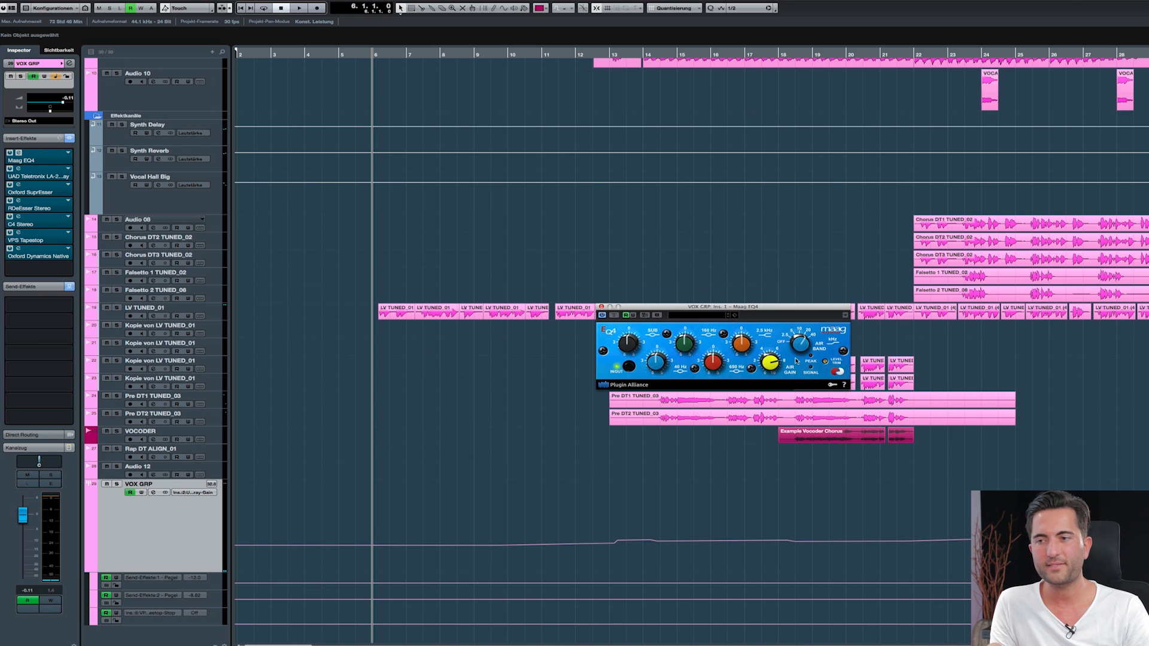
drag(793, 317, 654, 260)
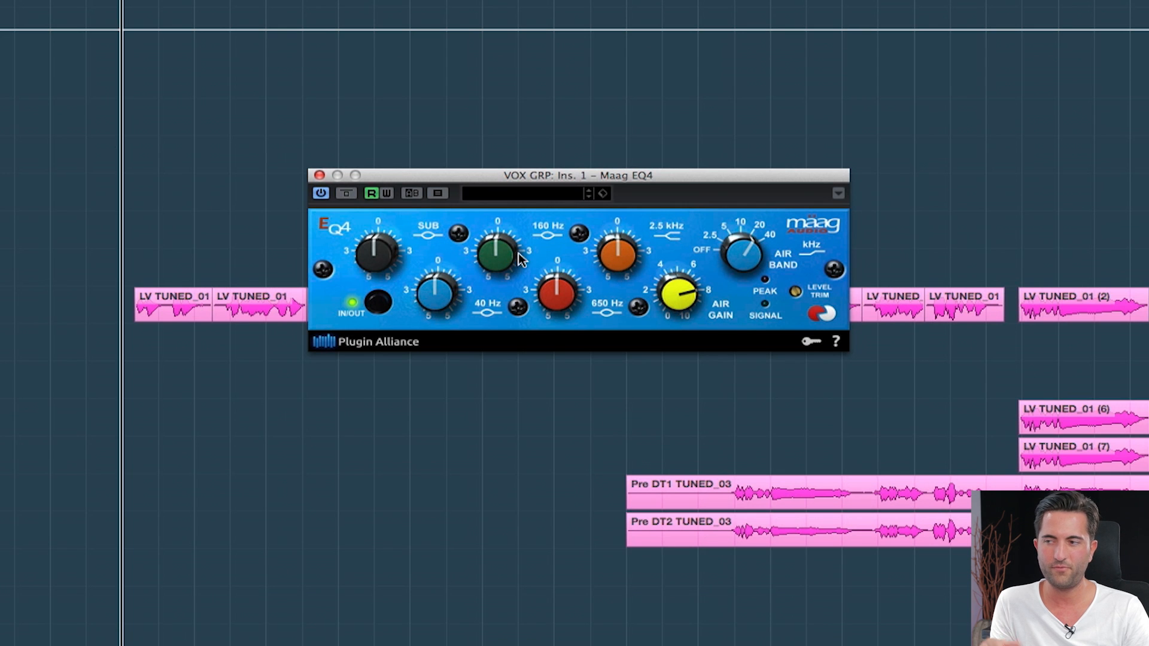
drag(411, 175, 438, 61)
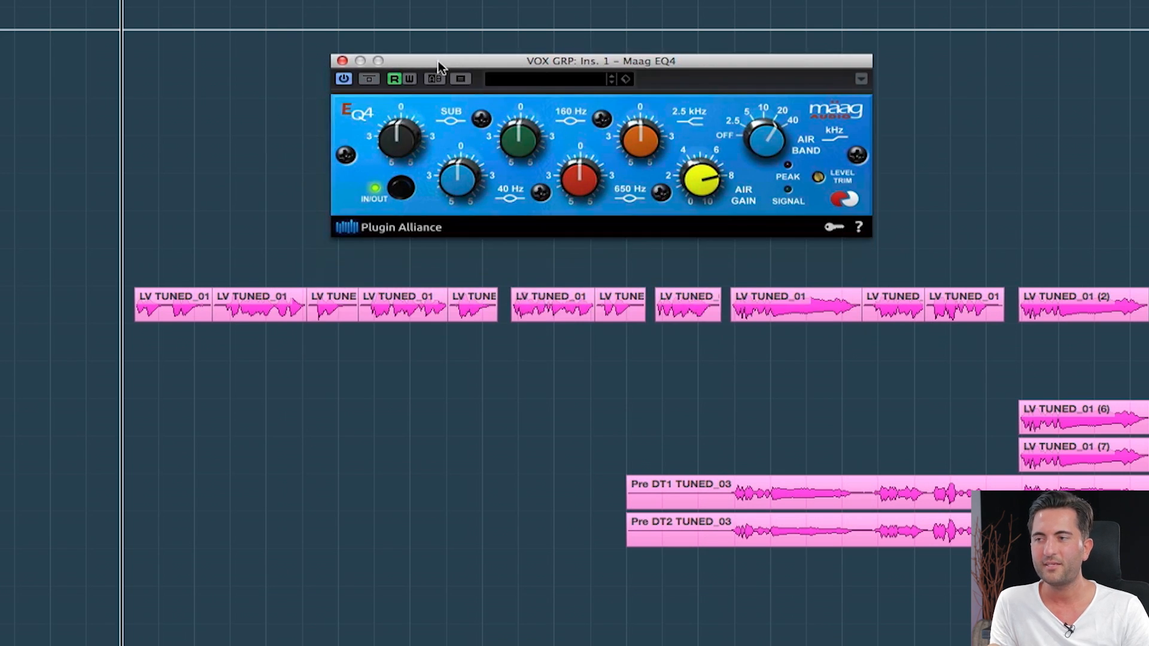
click(188, 176)
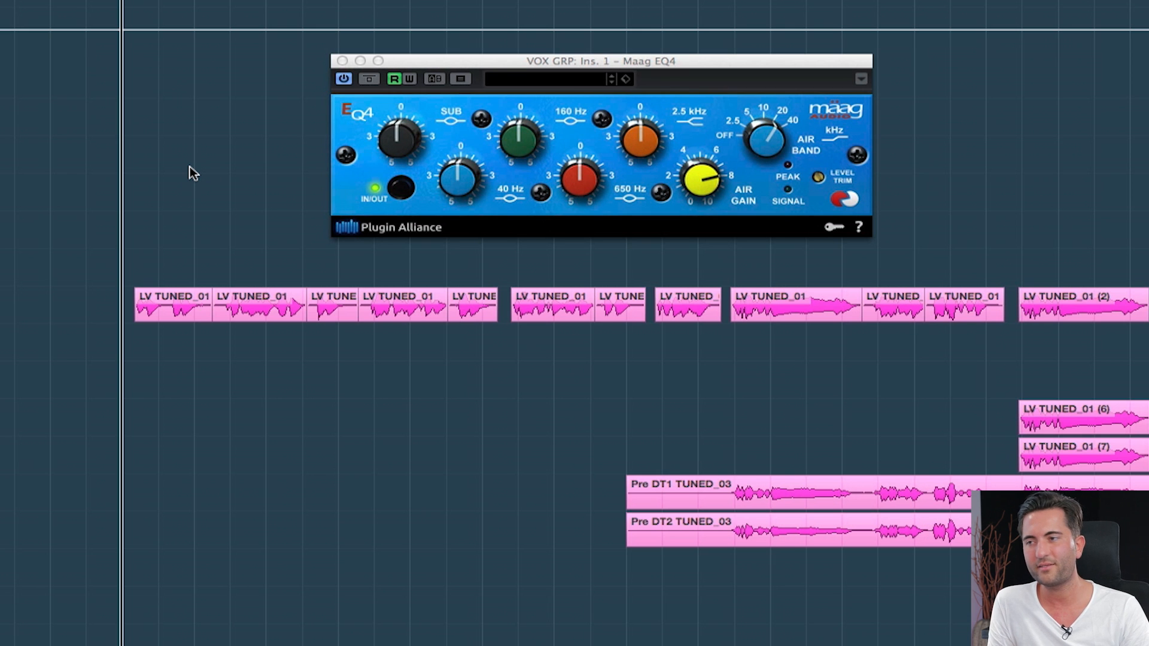
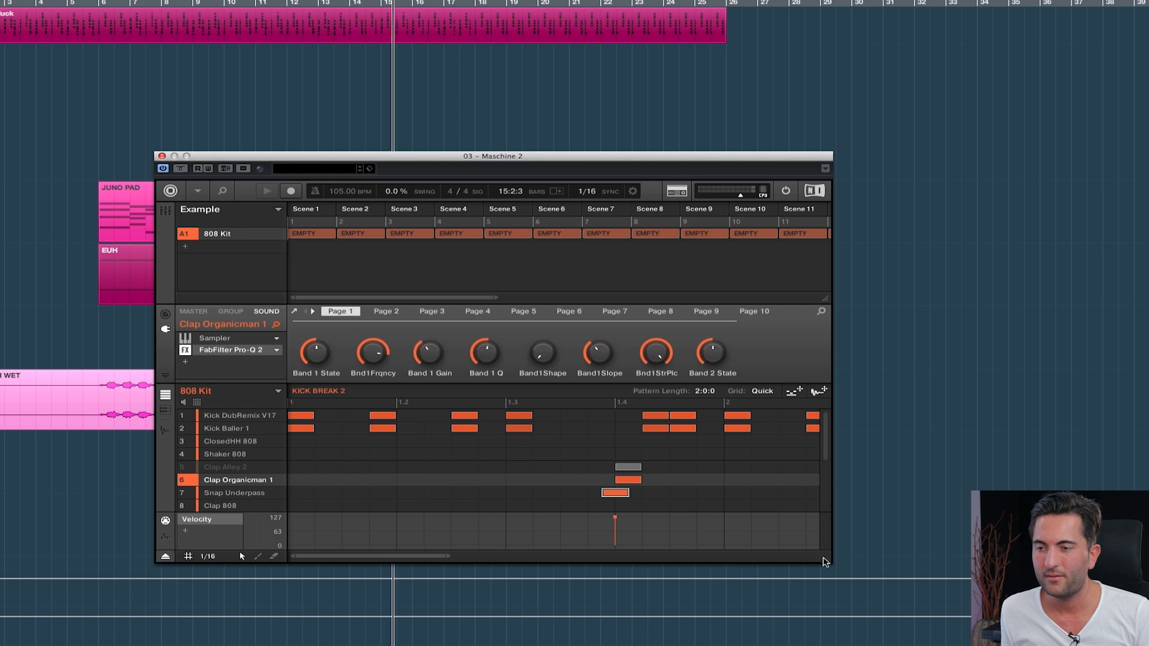
Switch the Maschine 2 window to the Large view and position it so the whole pattern editor fits on screen
click(197, 191)
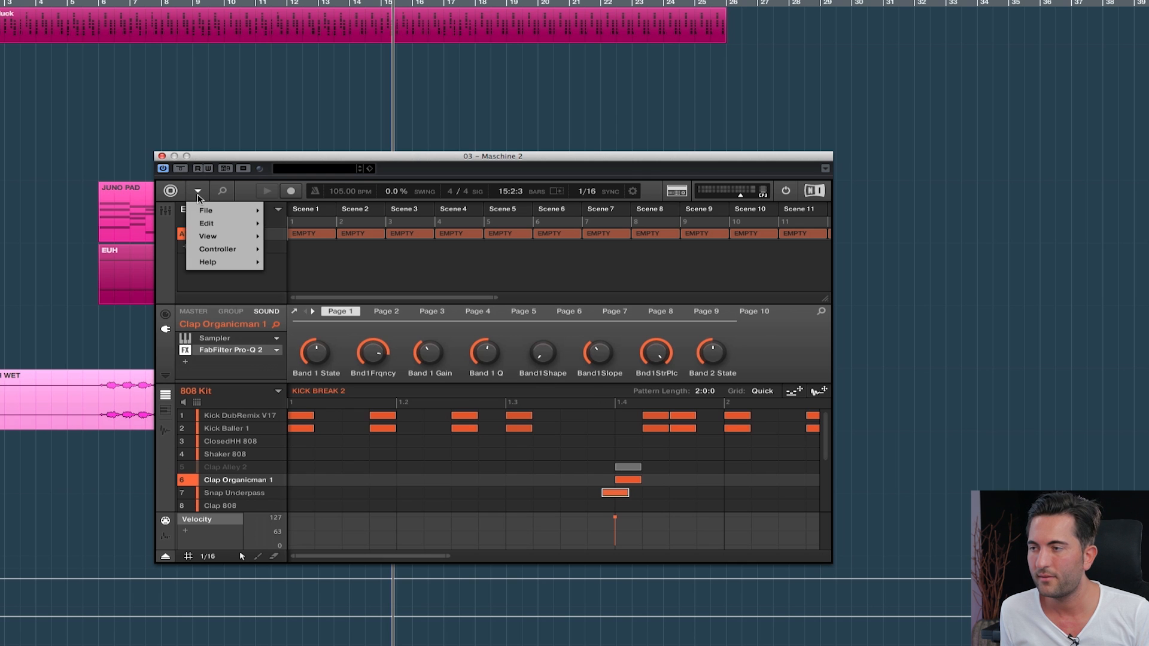
mouse_move(236, 237)
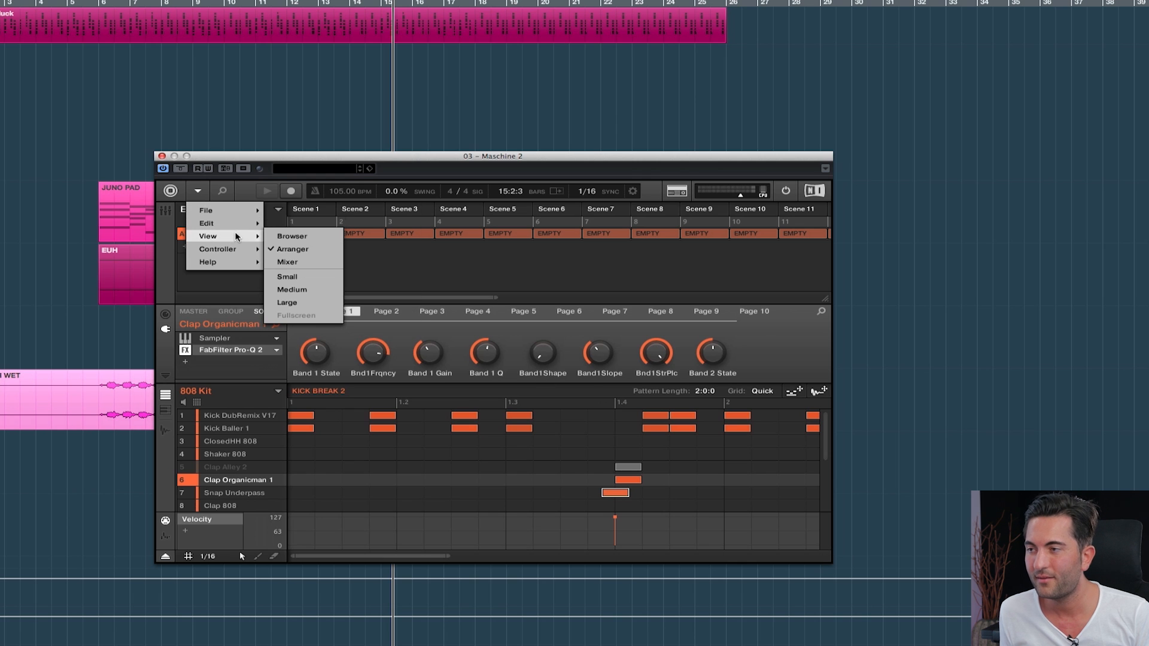
click(306, 301)
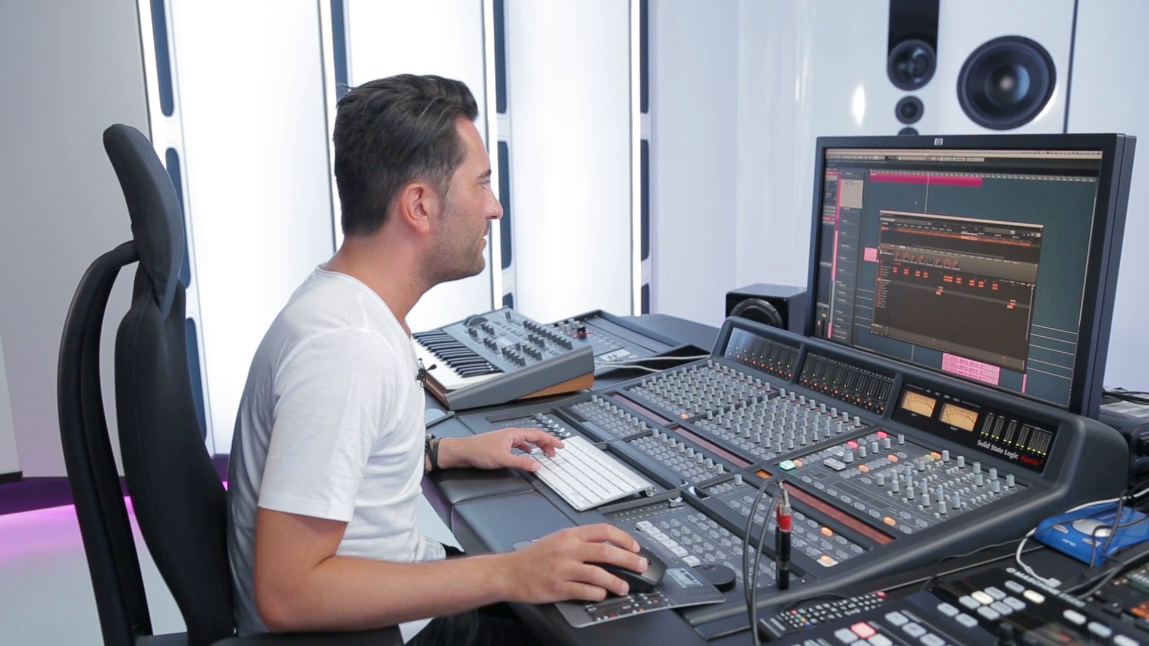
drag(928, 216, 910, 246)
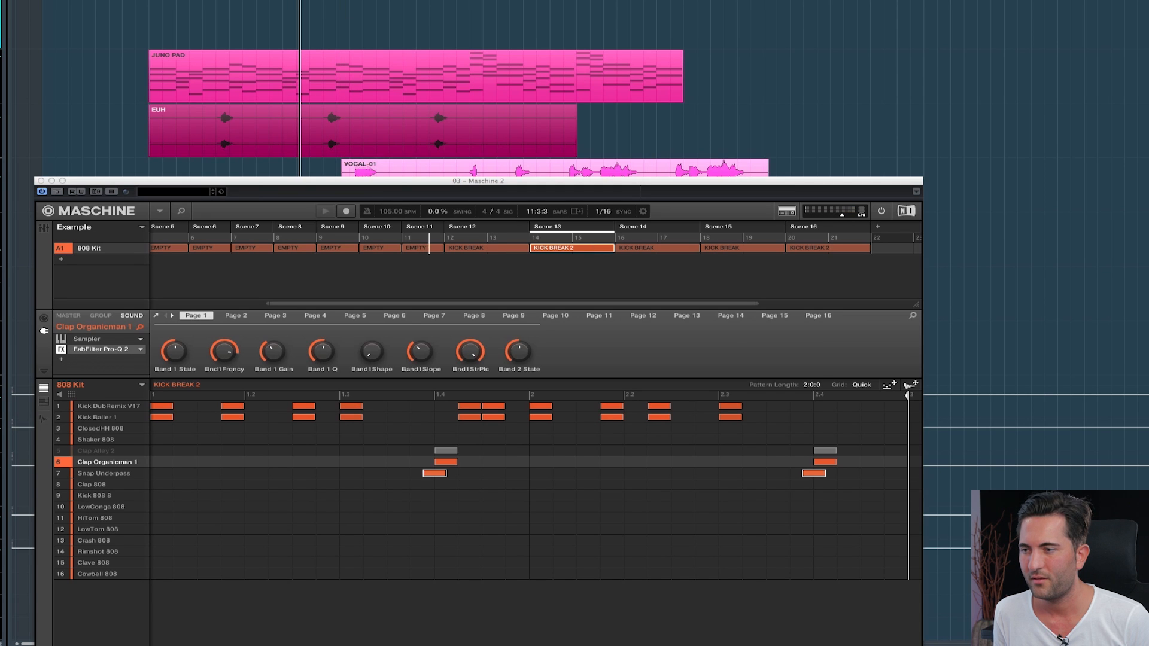
drag(252, 0, 252, 1)
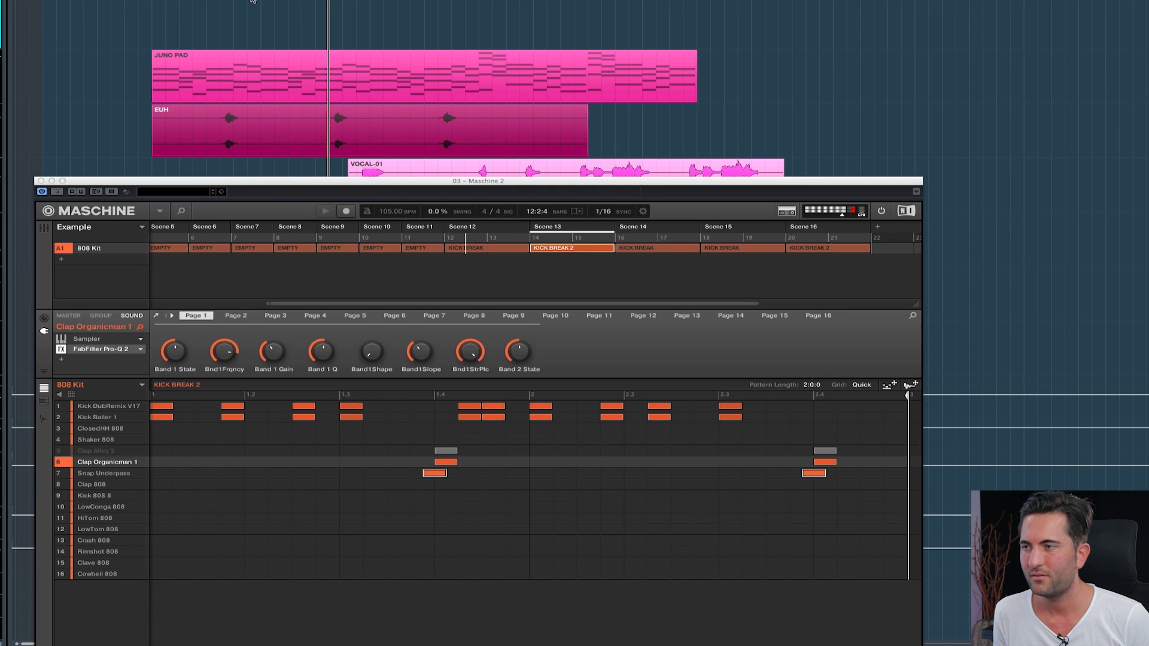
drag(355, 184, 537, 110)
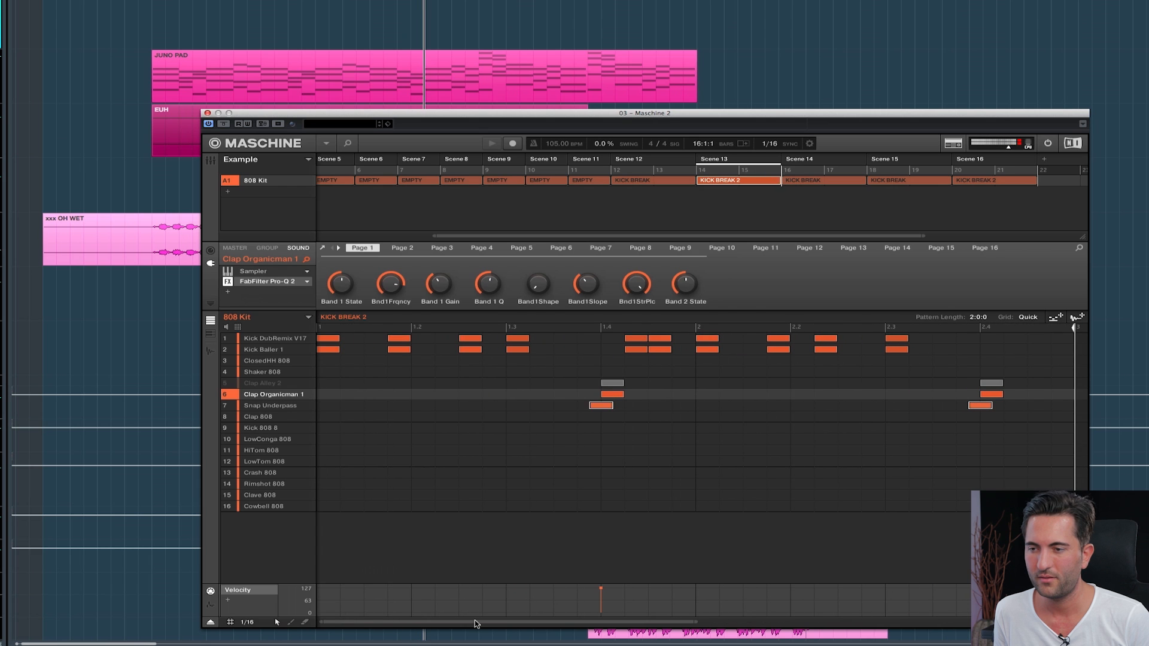
Replay the arrangement from a few bars before the KICK BREAK scene and lower the Maschine window to uncover the vocal tracks
key(space)
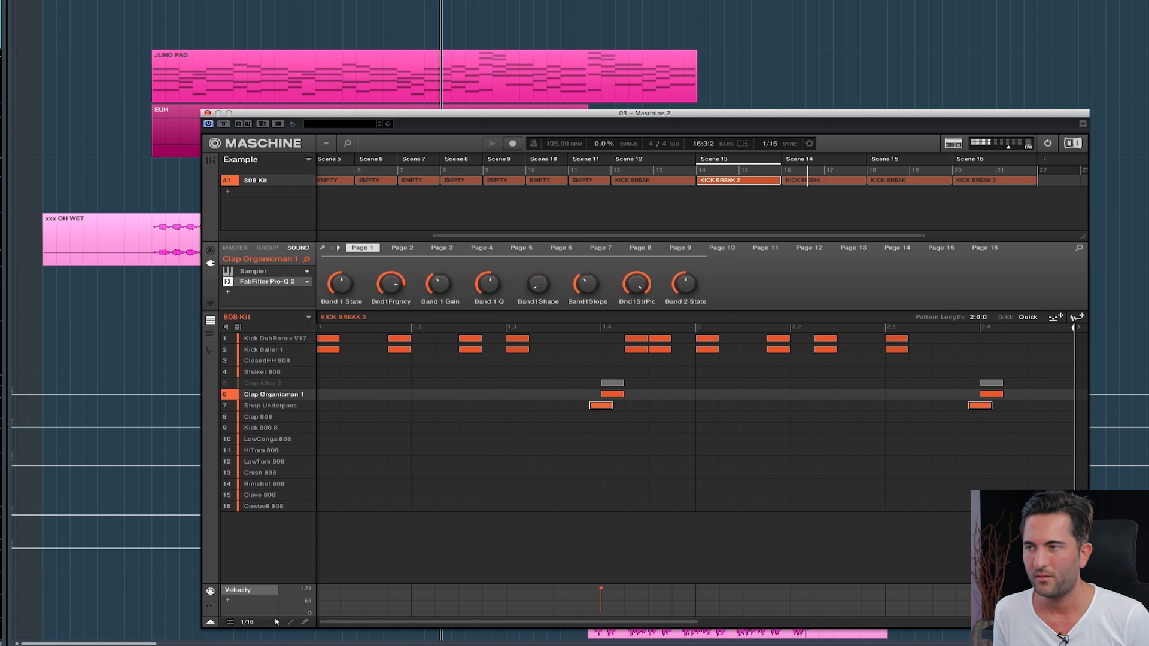
click(246, 2)
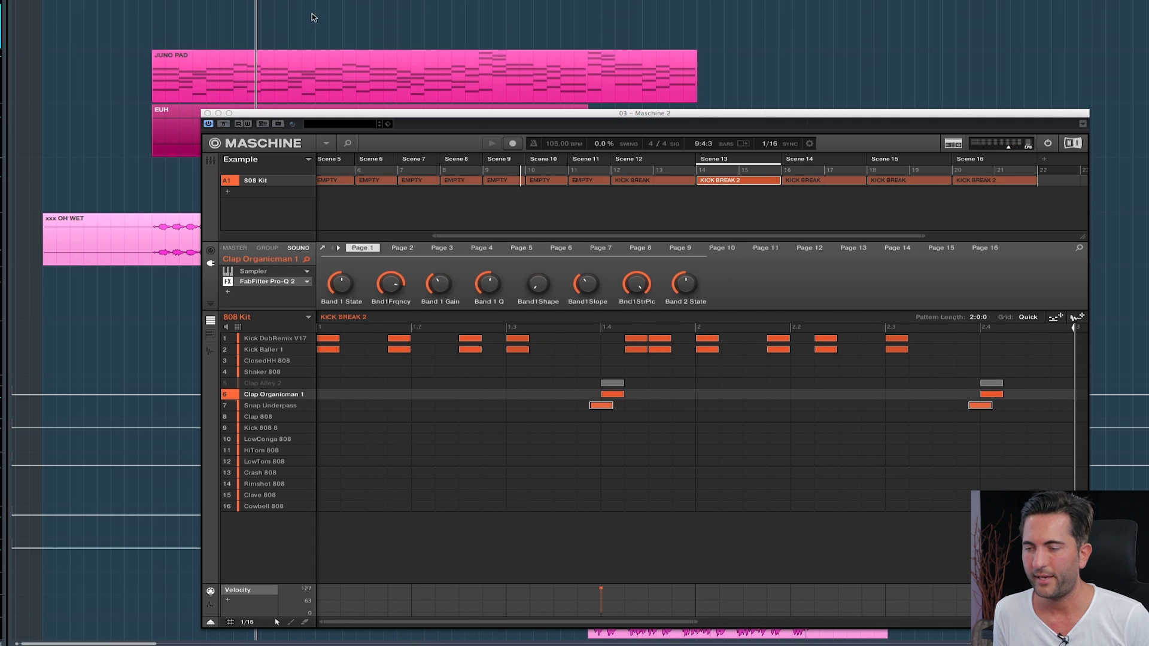
drag(326, 116, 330, 286)
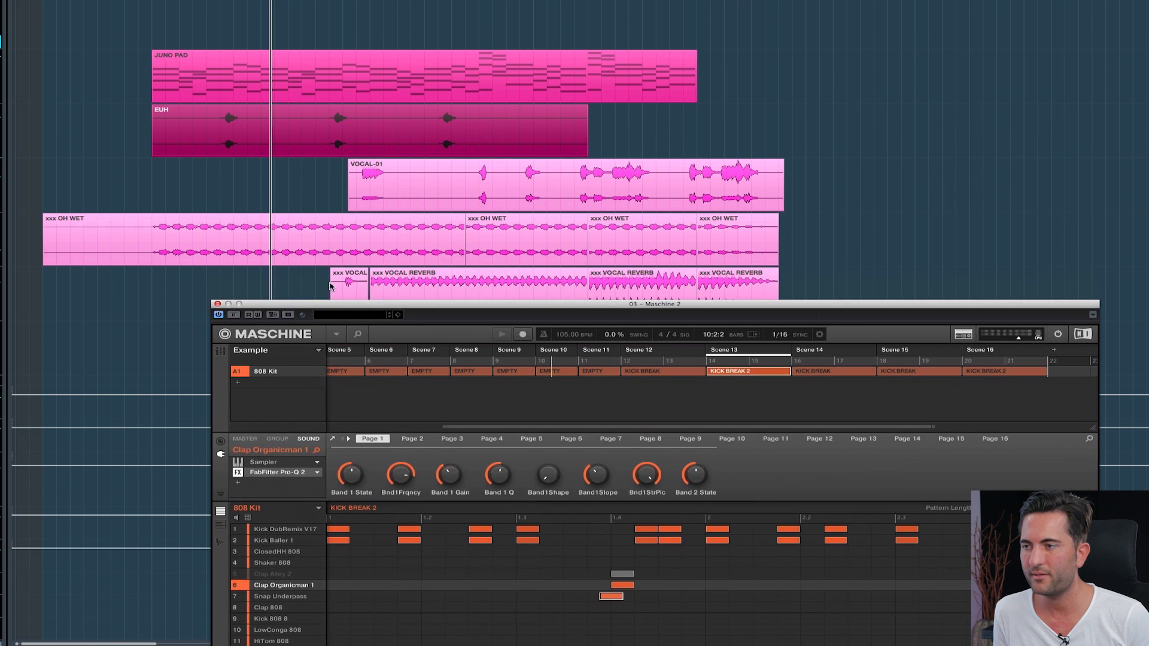
drag(270, 3, 270, 12)
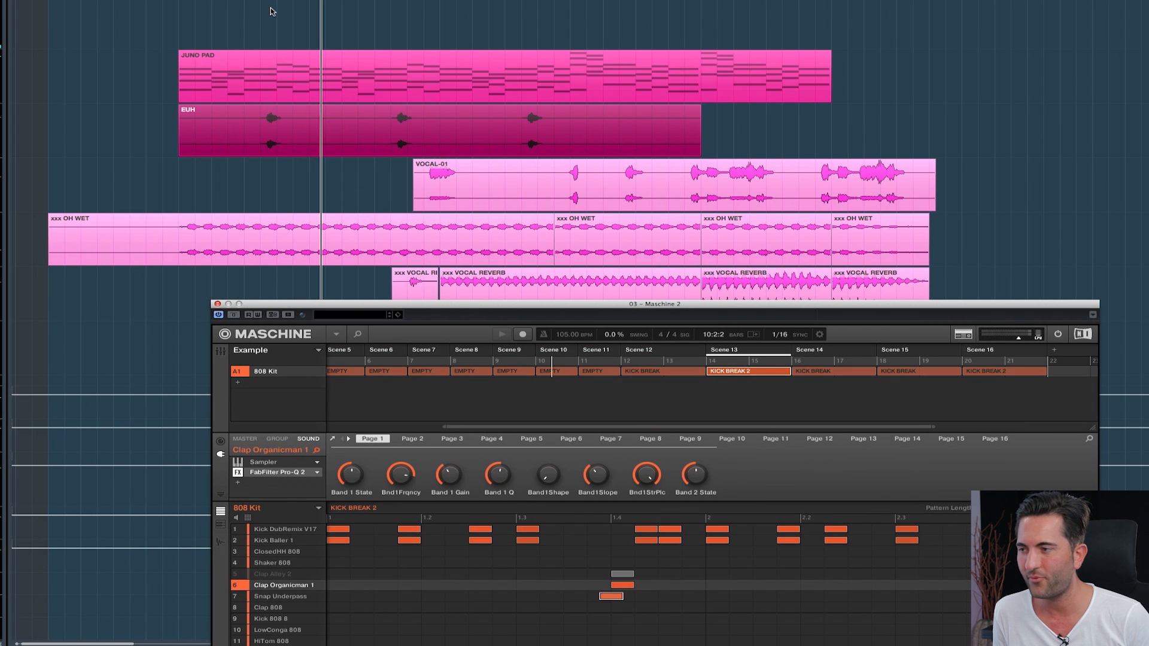
key(g)
click(486, 71)
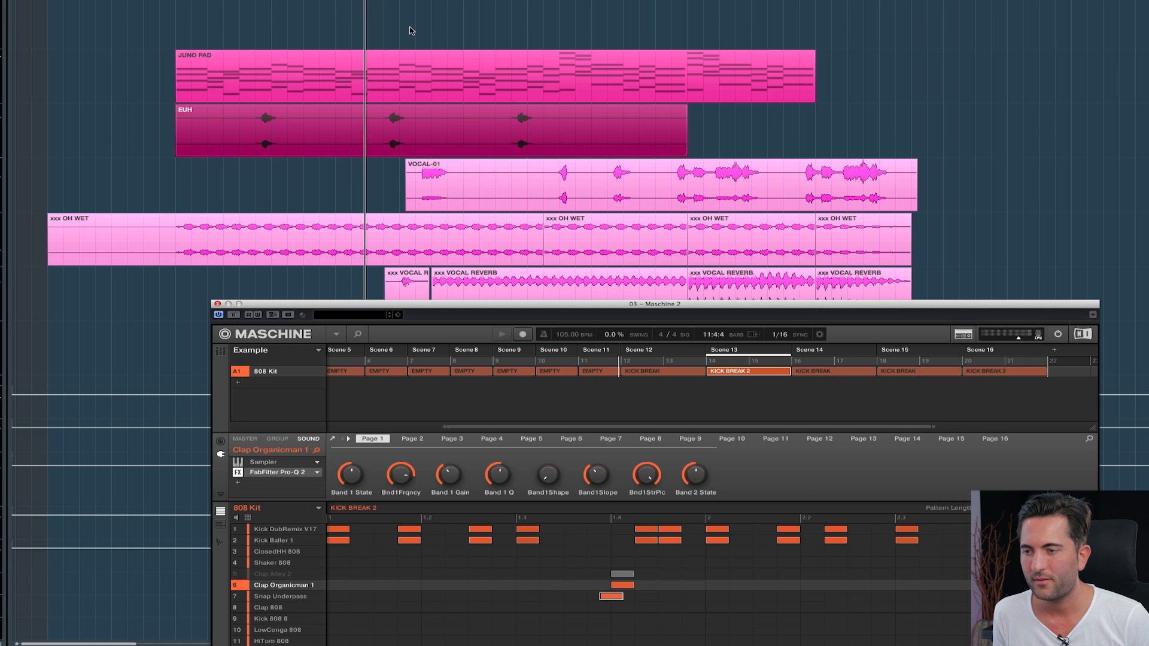
Lower the Maschine window further to expose all vocal clips, and audition the arrangement from just before the KICK BREAK scene
click(367, 1)
scroll(235, 107, down, 1)
drag(361, 305, 359, 512)
key(g)
drag(885, 340, 30, 1)
drag(275, 2, 249, 1)
key(h)
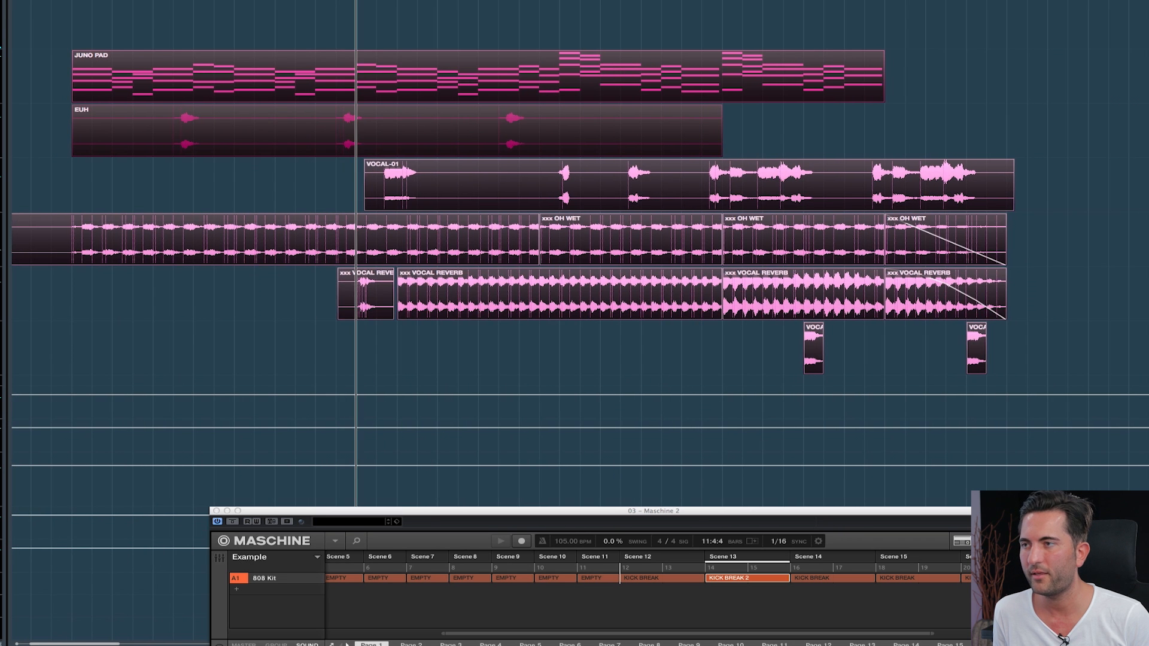
scroll(574, 257, left, 3)
click(522, 14)
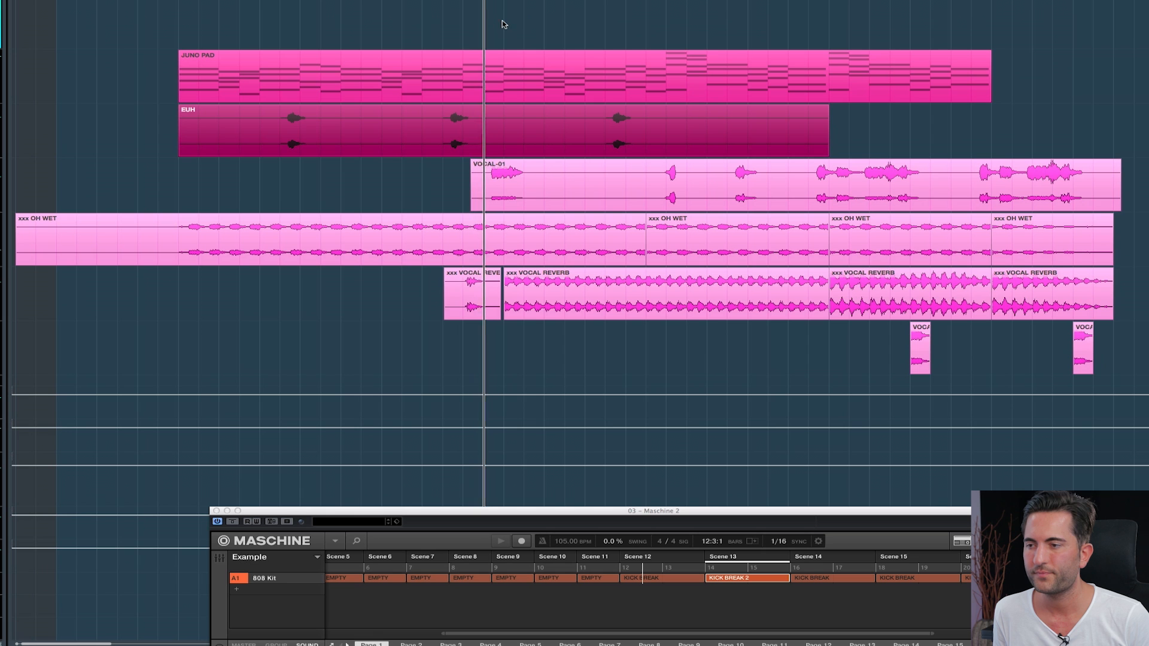
click(442, 1)
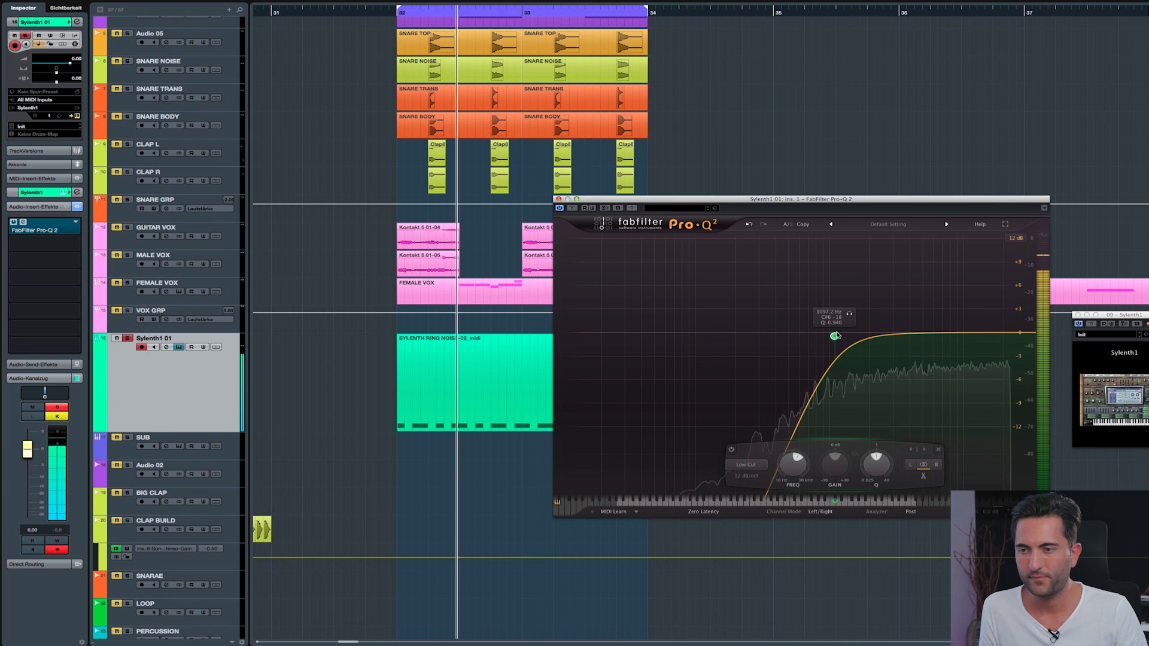
Slightly raise the low-cut frequency in FabFilter Pro-Q 2 on the Sylenth1 01 noise track during looped playback
drag(837, 335, 844, 333)
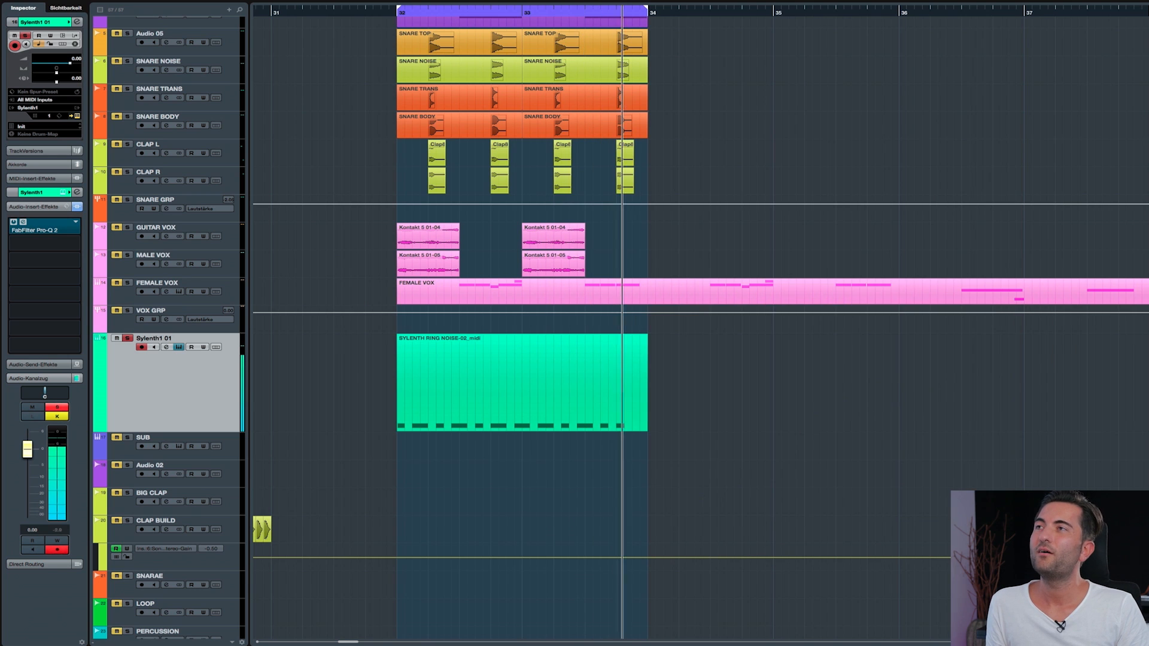
click(313, 79)
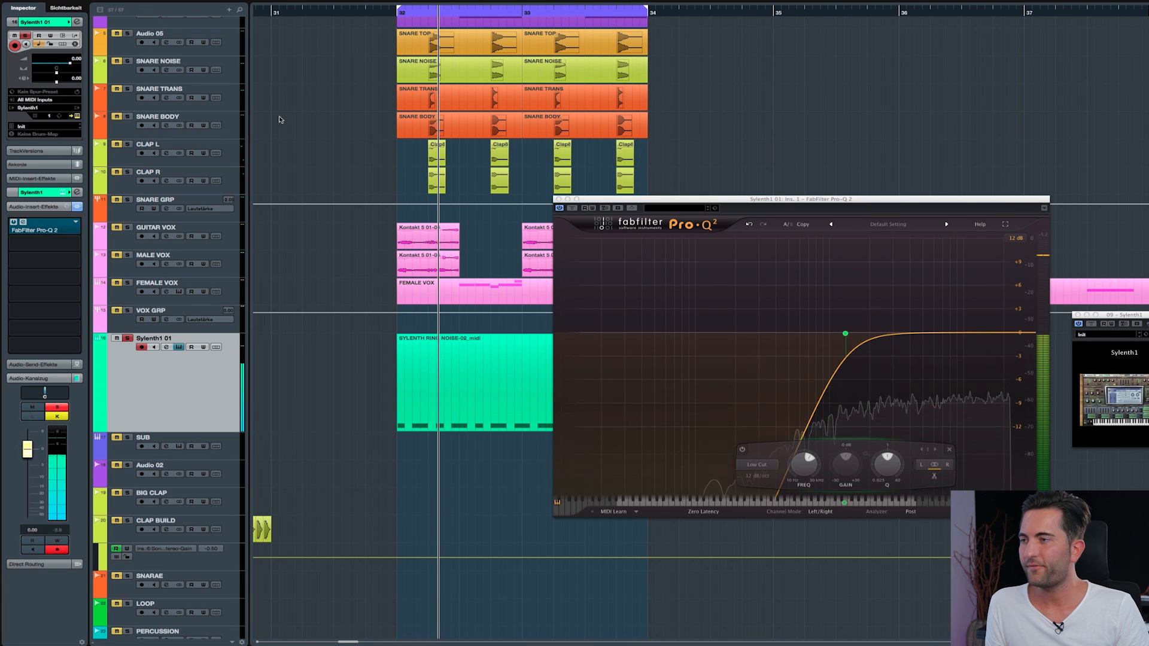
Move the FabFilter Pro-Q 2 window aside and add RingModulator as the second insert on the Sylenth1 01 track
drag(680, 203, 730, 220)
scroll(680, 120, up, 2)
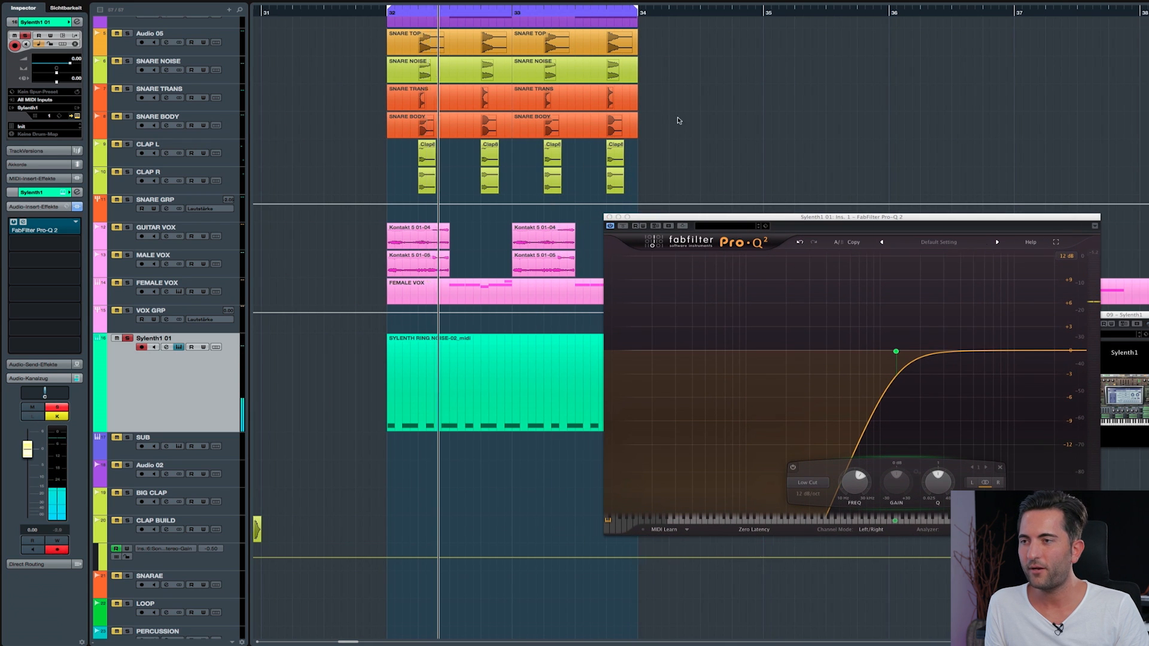
click(77, 247)
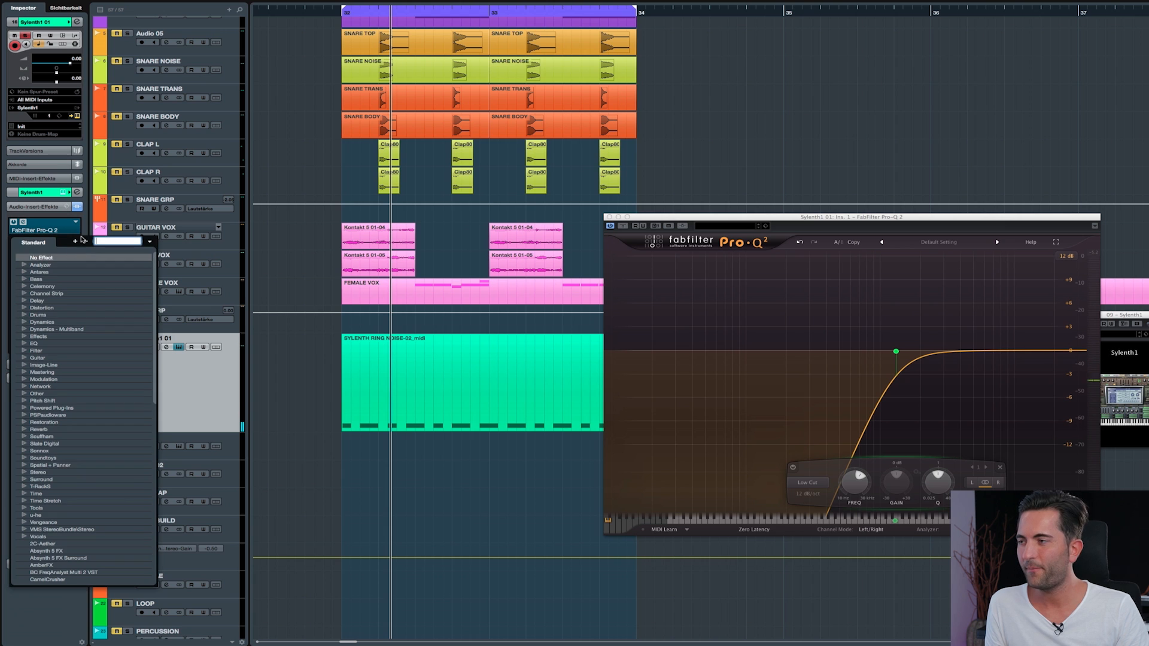
text(r)
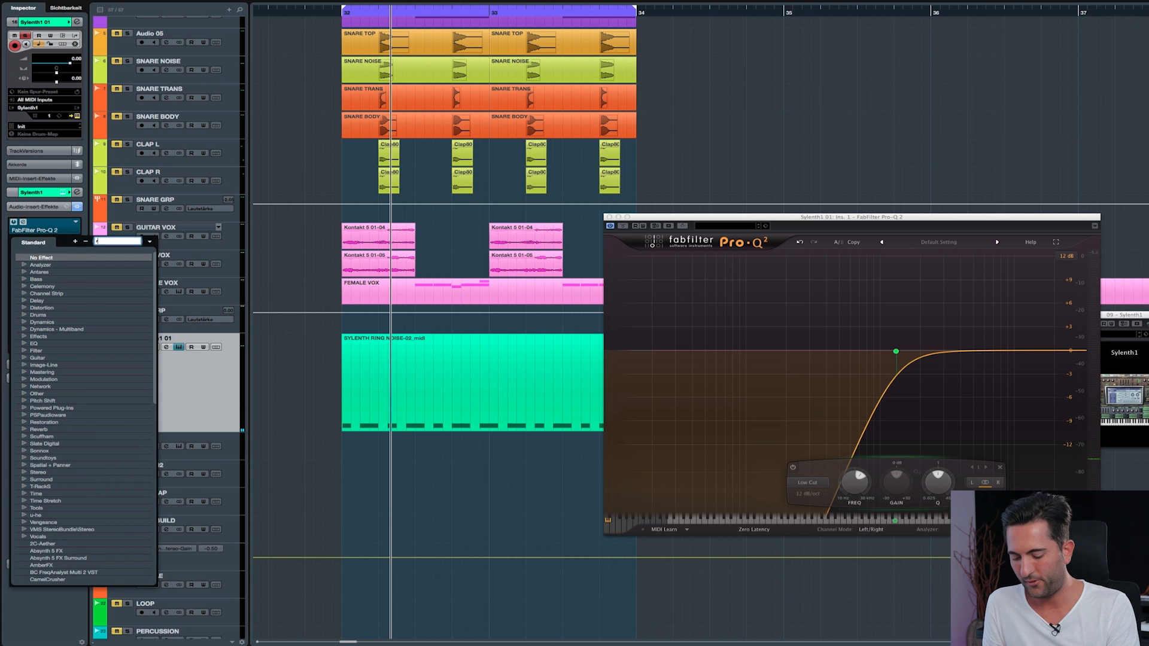
text(ing)
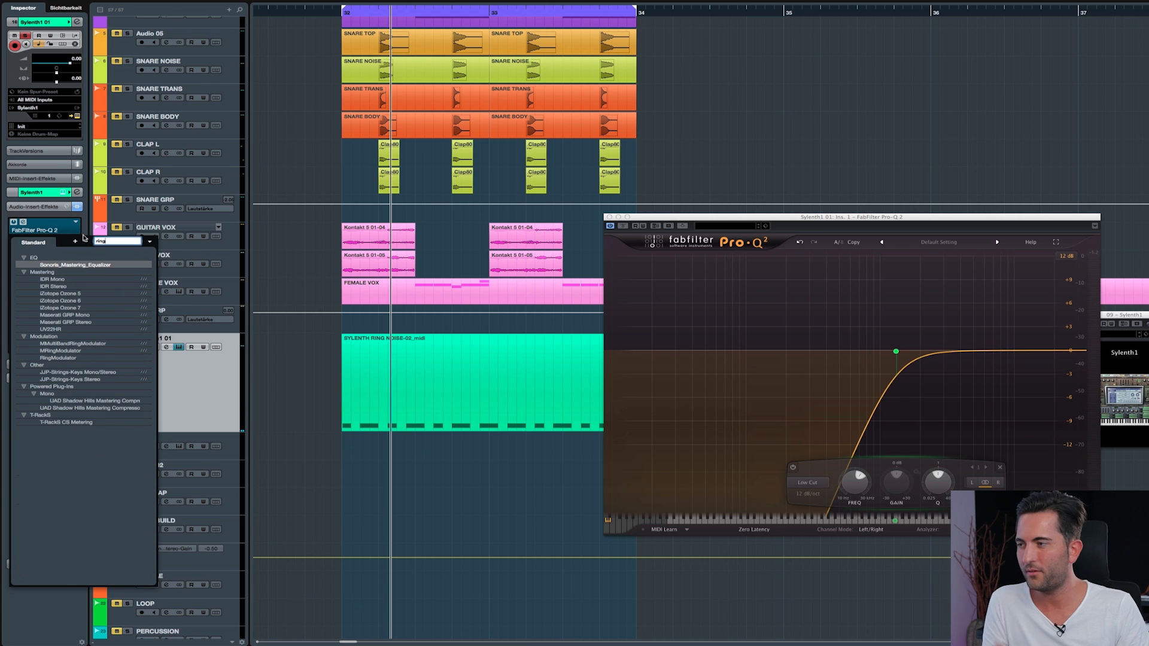
click(70, 358)
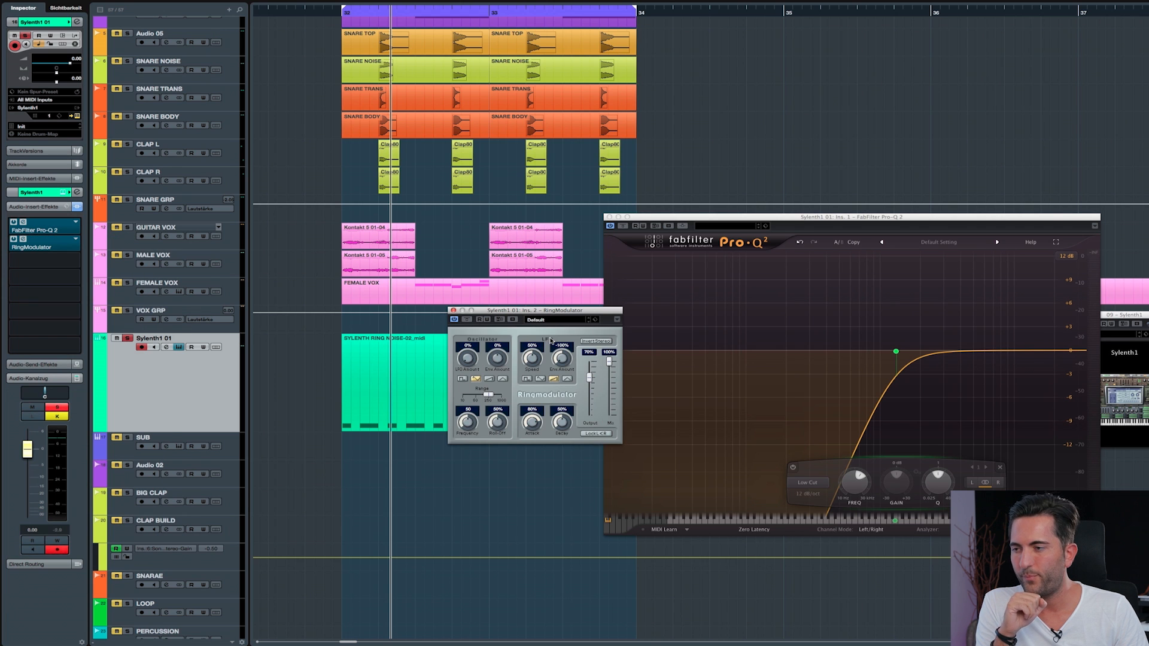
Position the RingModulator window below the noise clip's centre and load the Hoth preset during looped playback
drag(570, 308, 476, 347)
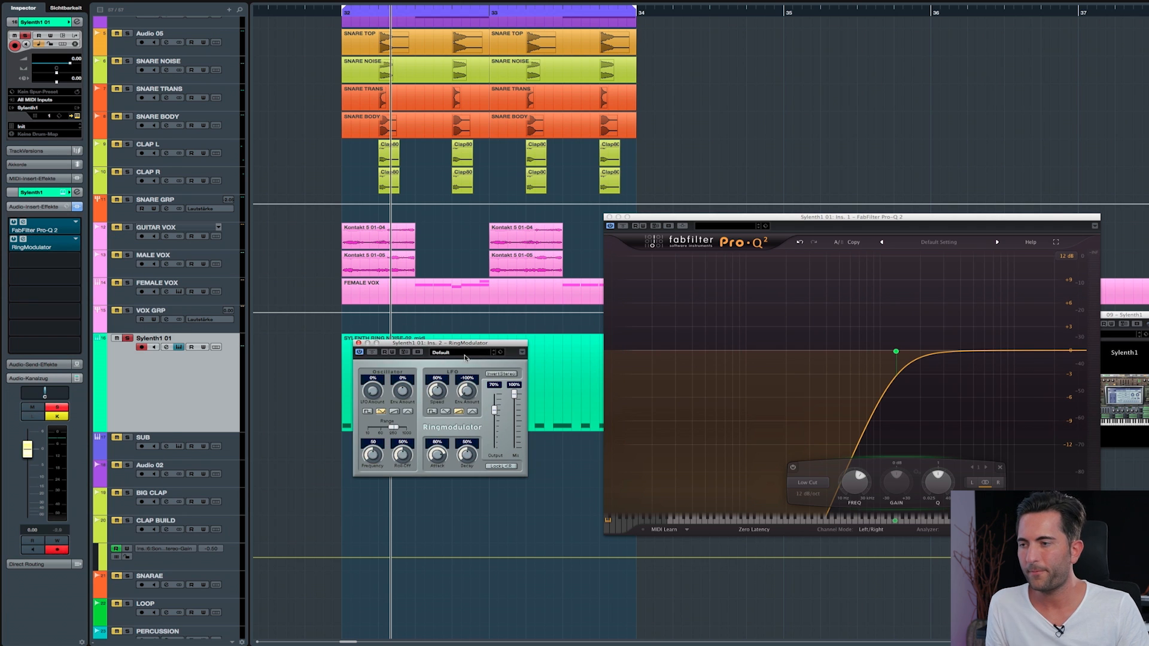
click(332, 12)
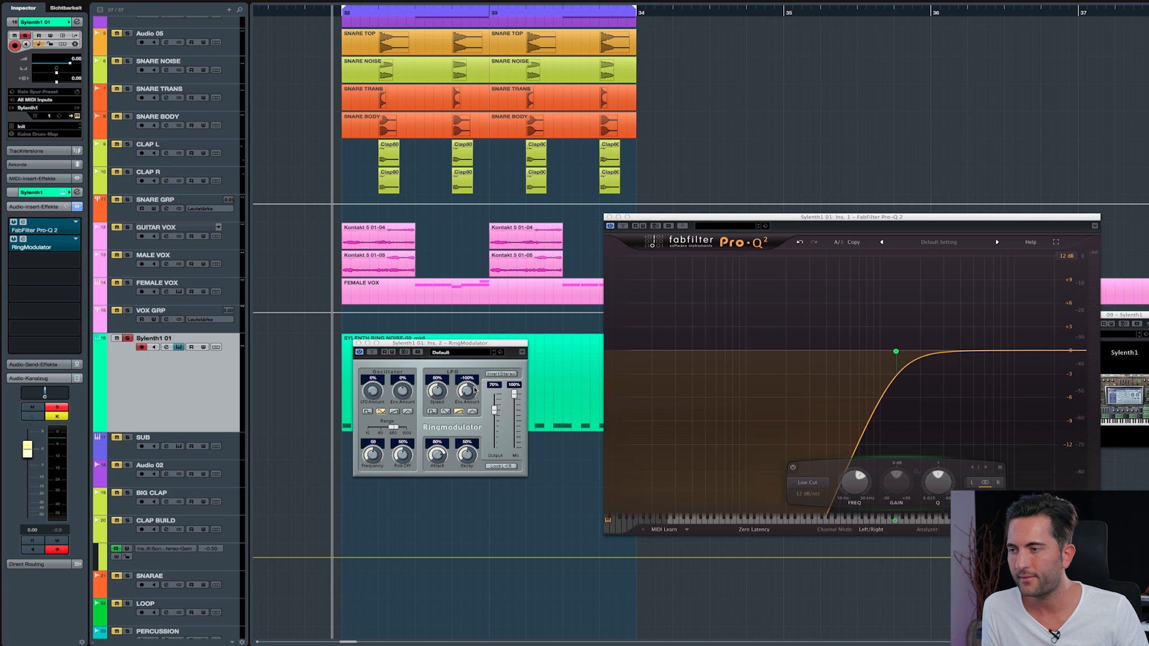
drag(437, 345, 425, 398)
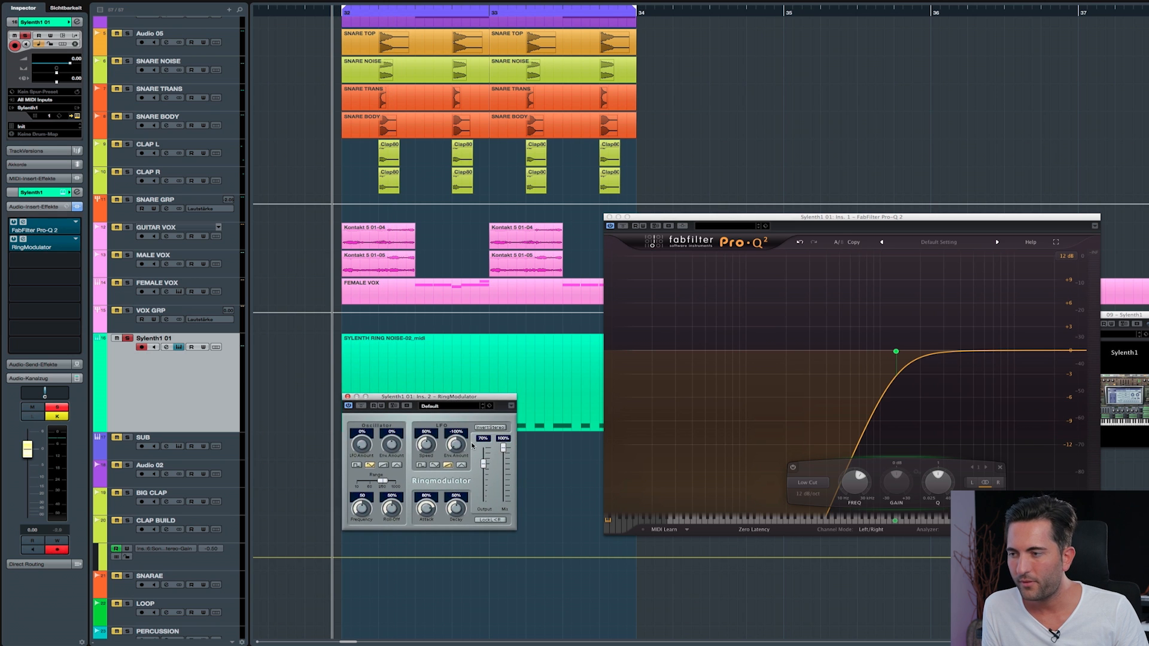
key(space)
click(357, 348)
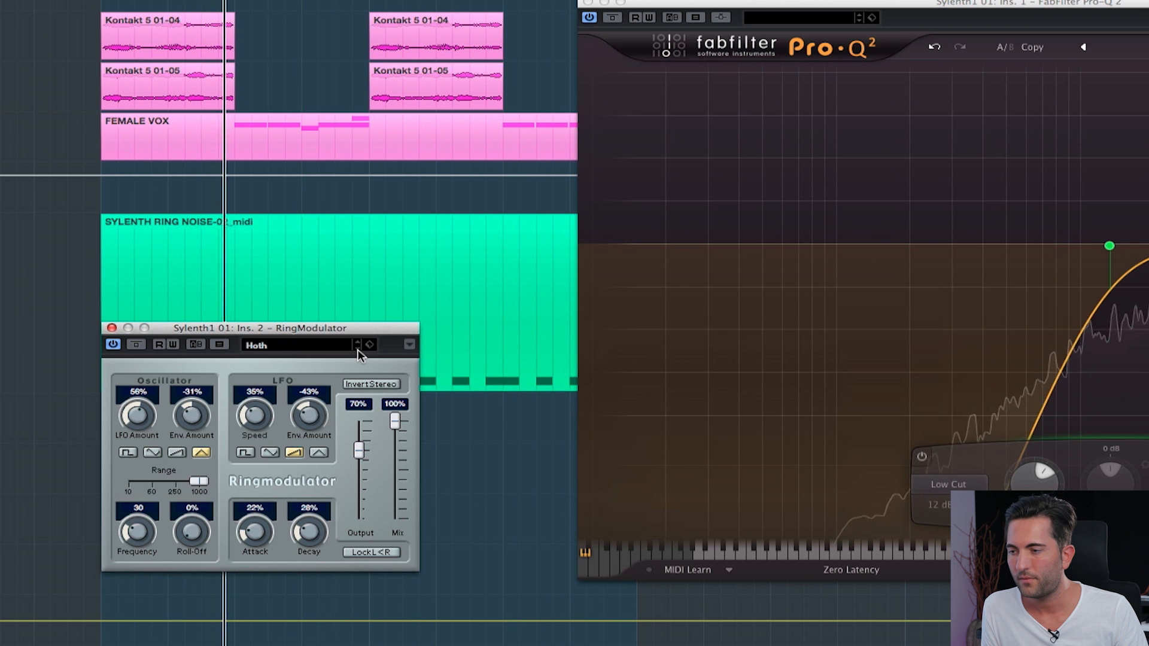
Raise the low-cut frequency in the first-insert FabFilter Pro-Q 2 to about 2097 Hz while the loop plays
mouse_move(361, 450)
mouse_down()
mouse_move(362, 435)
mouse_move(360, 448)
mouse_up()
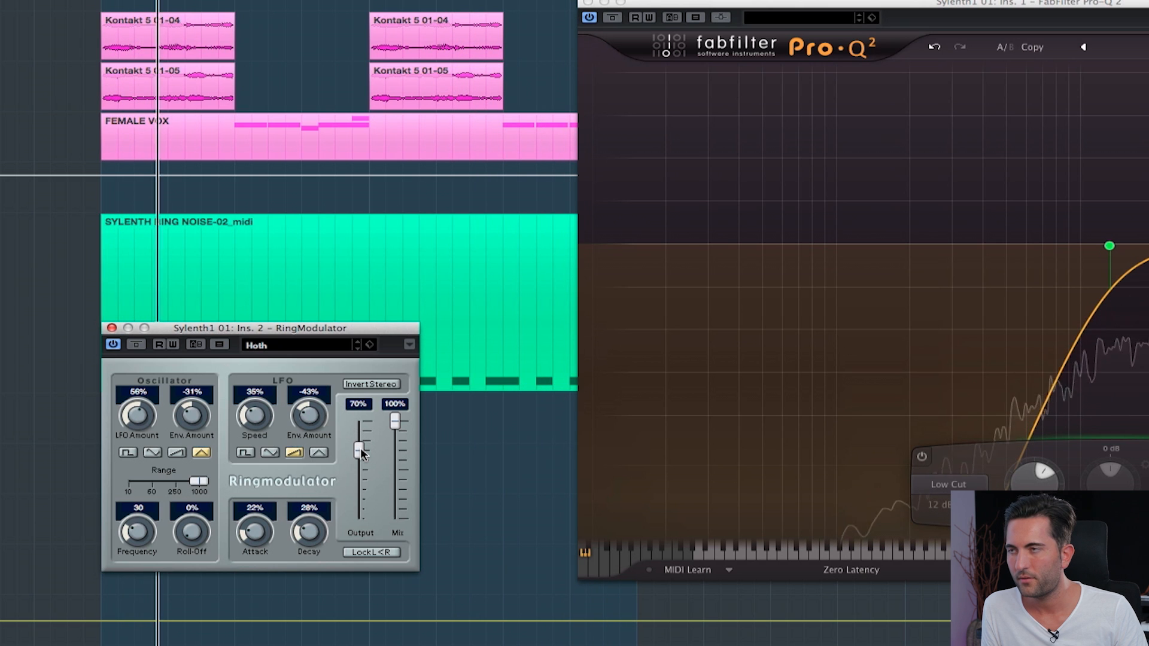
click(736, 224)
key(super+w)
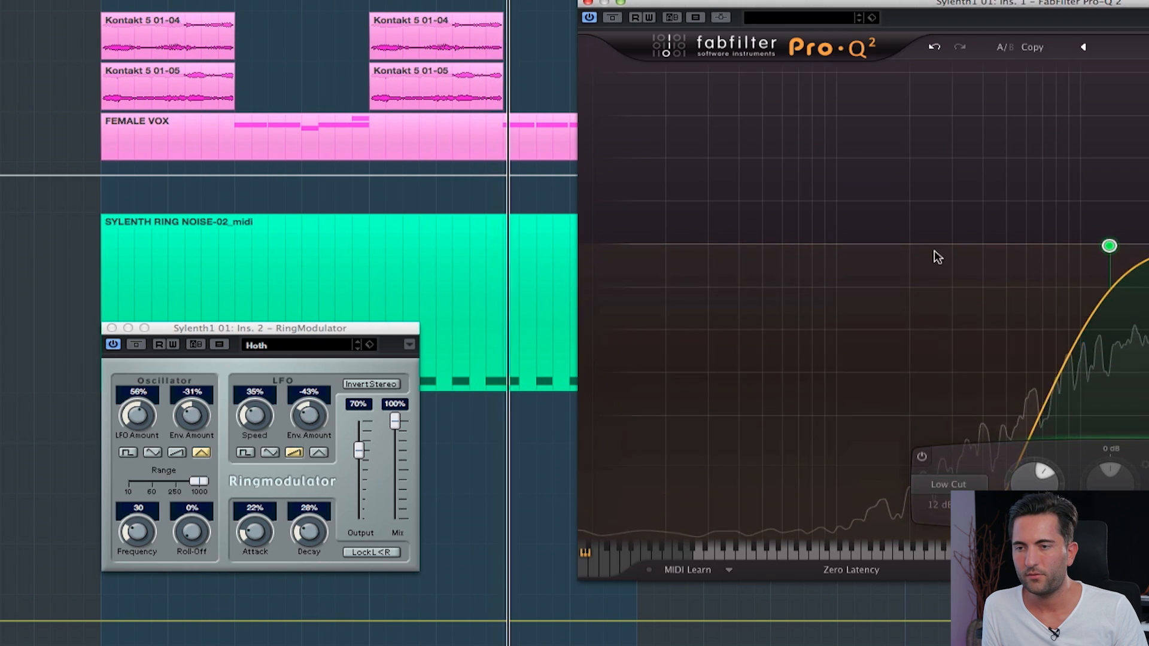
mouse_move(1112, 244)
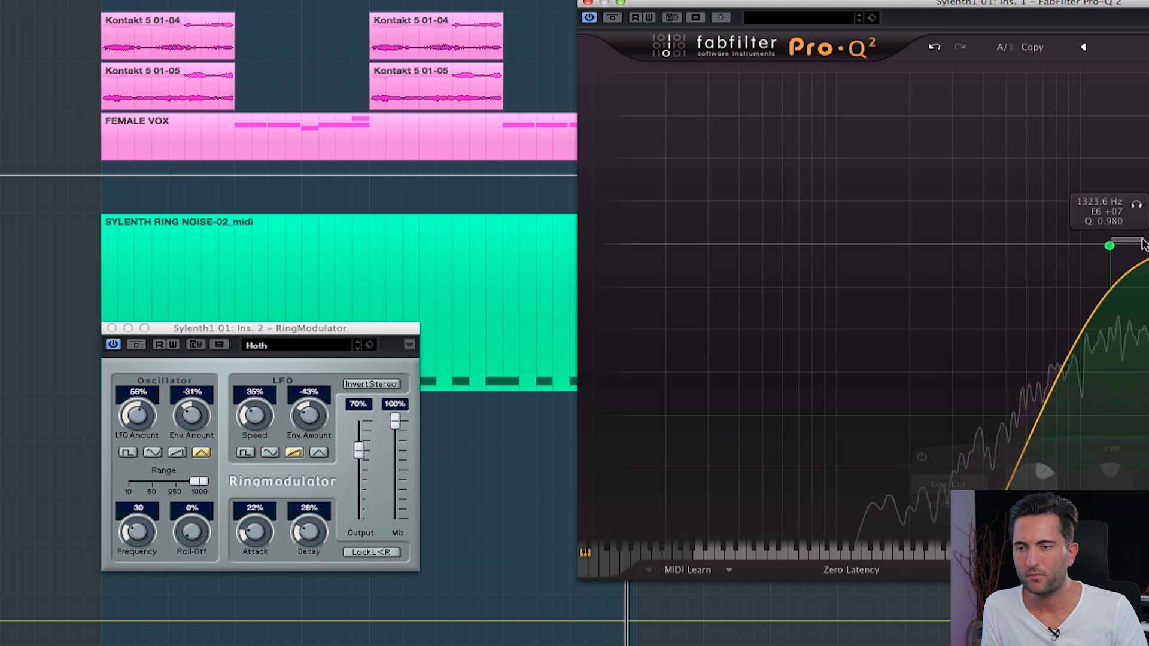
drag(1110, 246, 1144, 245)
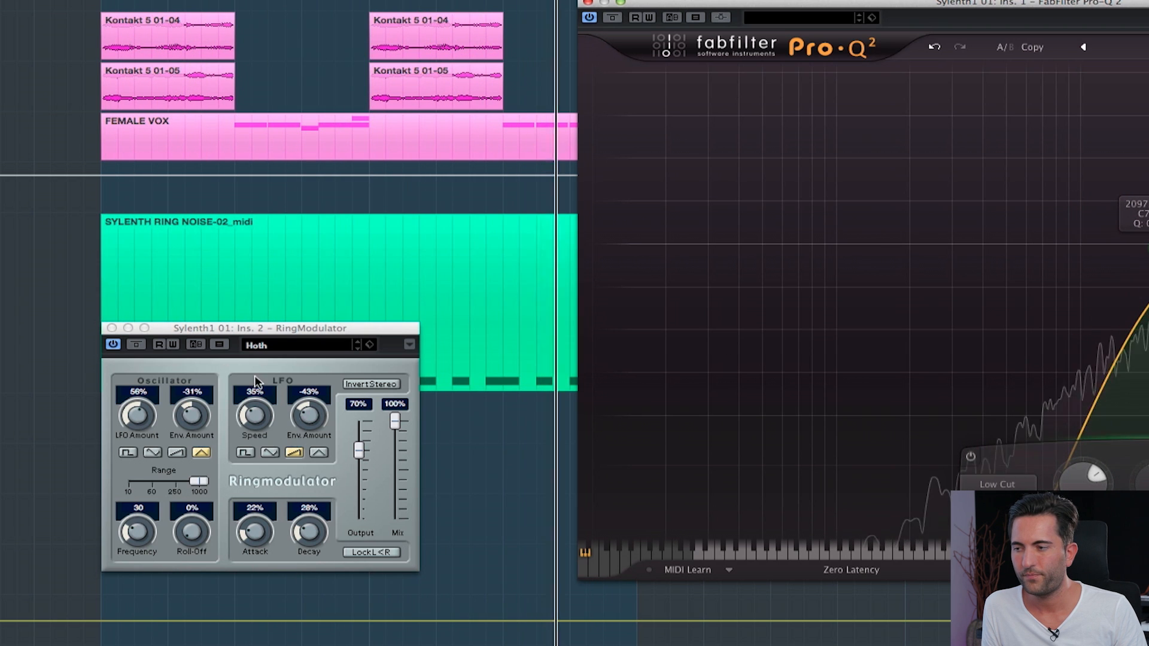
Compare RingModulator with and without bypass, then set its output to about 86% and LFO Amount to about 49%
click(136, 345)
click(136, 345)
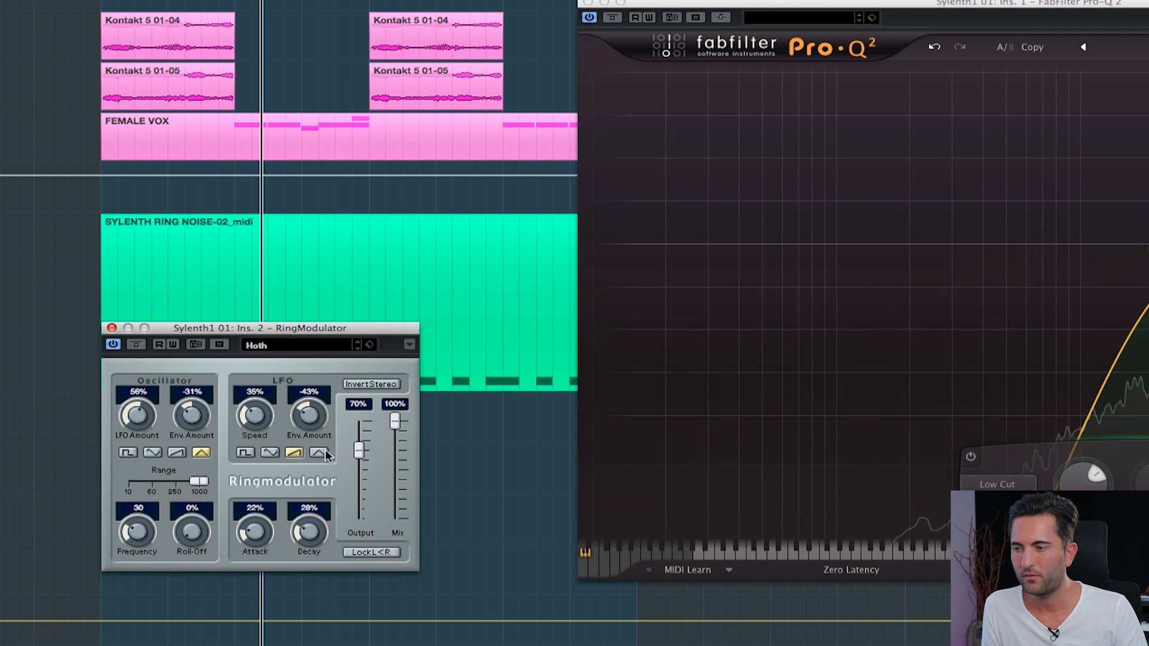
drag(359, 451, 360, 443)
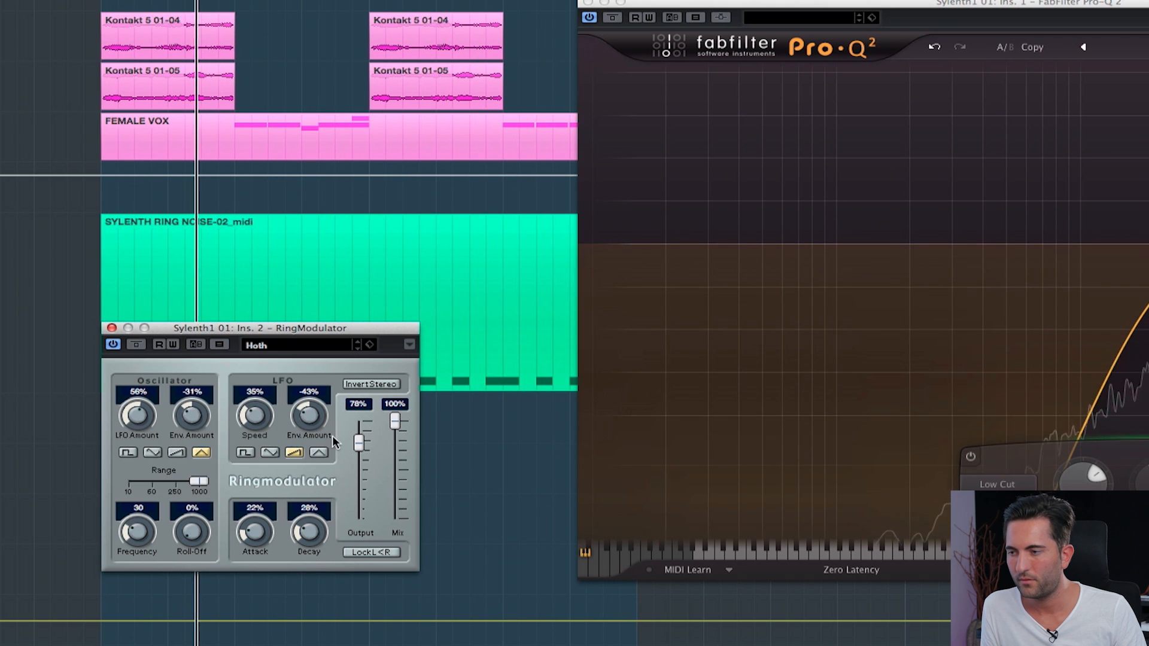
drag(359, 443, 362, 446)
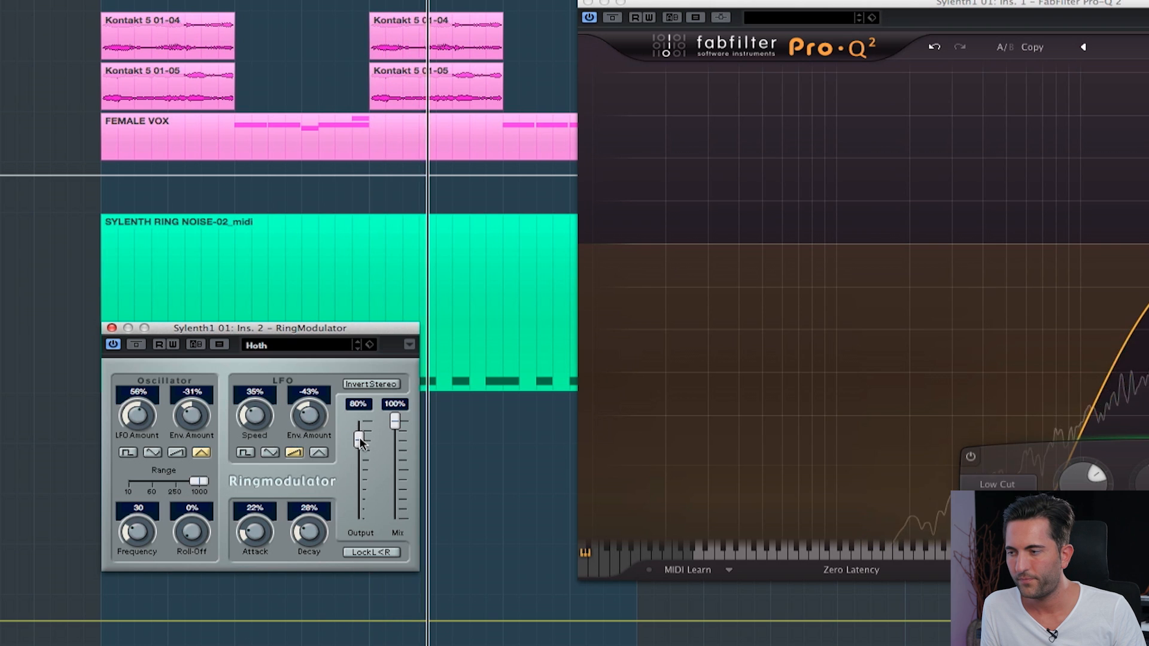
drag(141, 415, 136, 432)
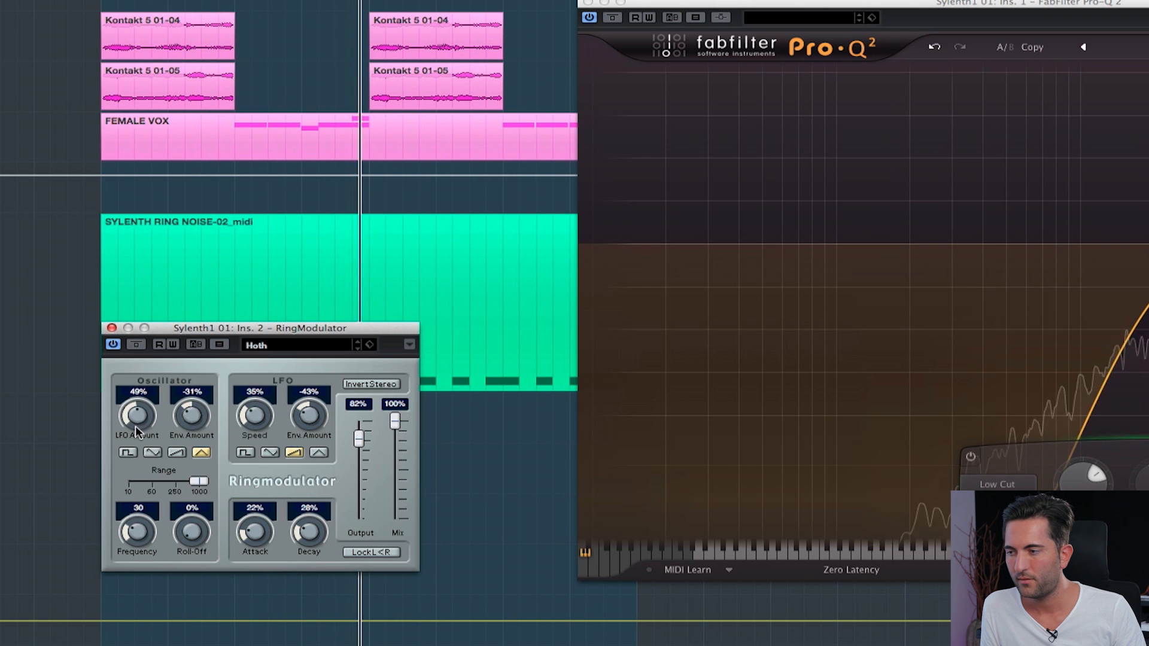
drag(359, 438, 359, 433)
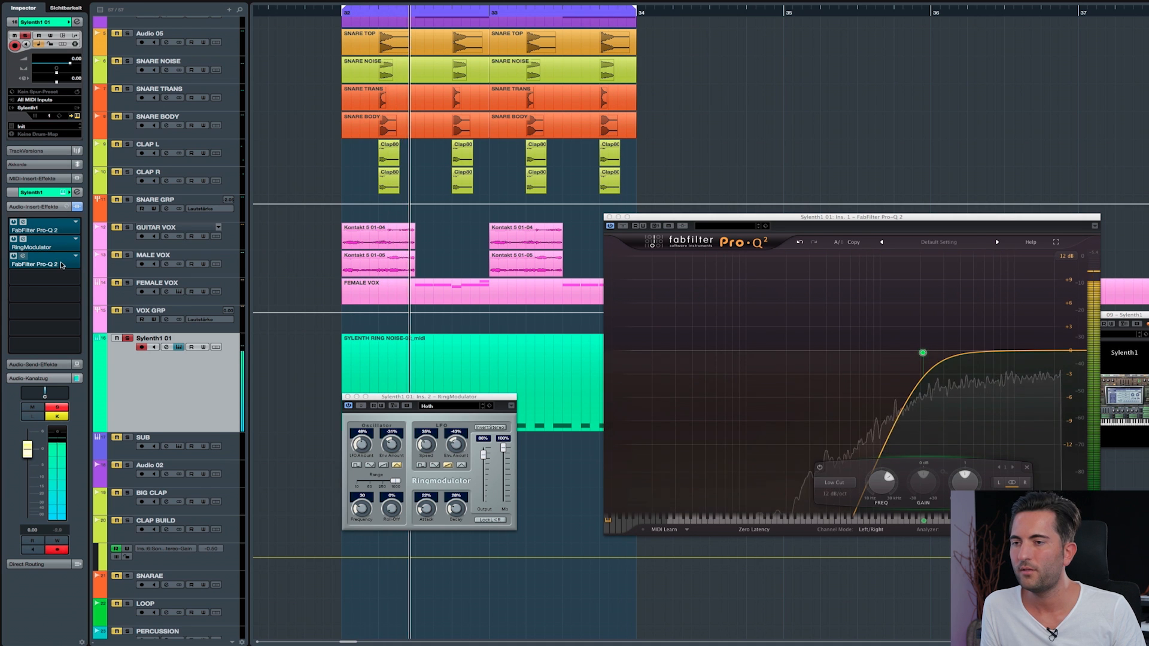
Copy FabFilter Pro-Q 2 into the third insert after RingModulator, open the copy, and lower its low-cut frequency
double_click(57, 264)
drag(757, 215, 627, 37)
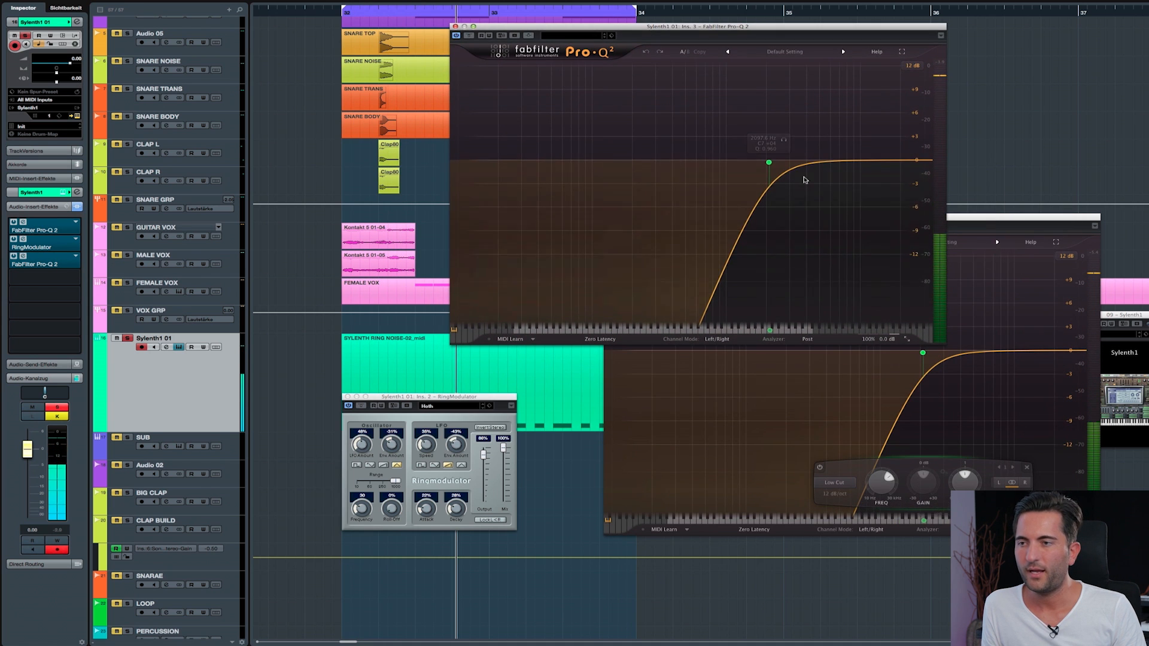
click(751, 163)
drag(752, 164, 740, 167)
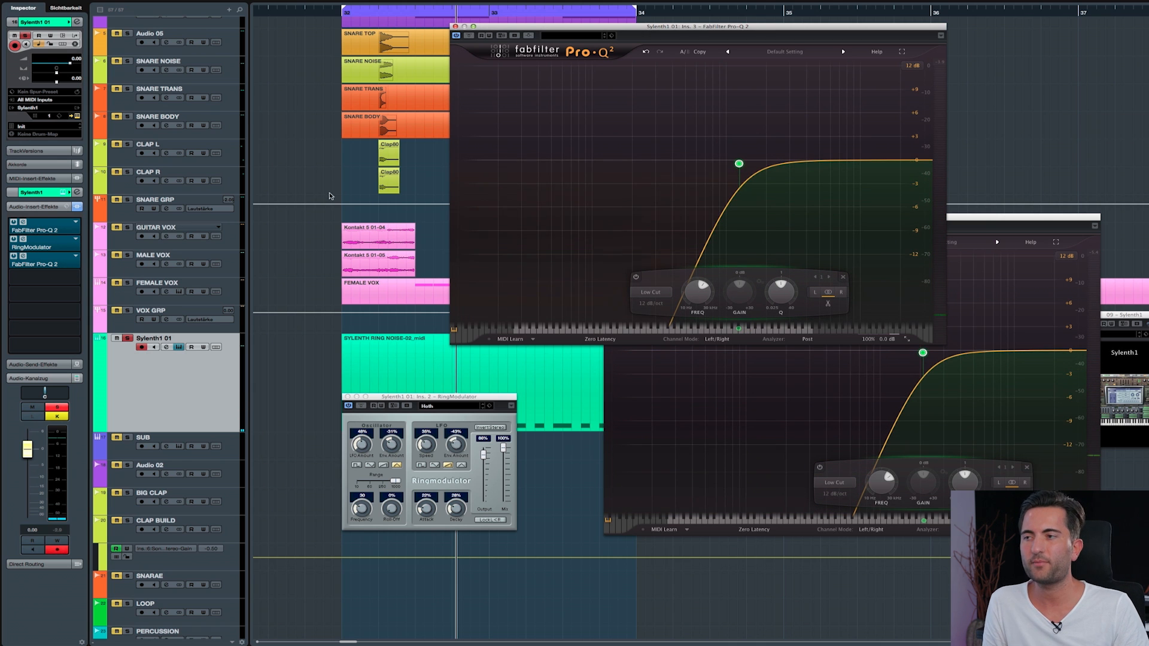
Replay the loop from its start and fine-tune the third-insert Pro-Q 2 low cut to about 1369 Hz
click(337, 12)
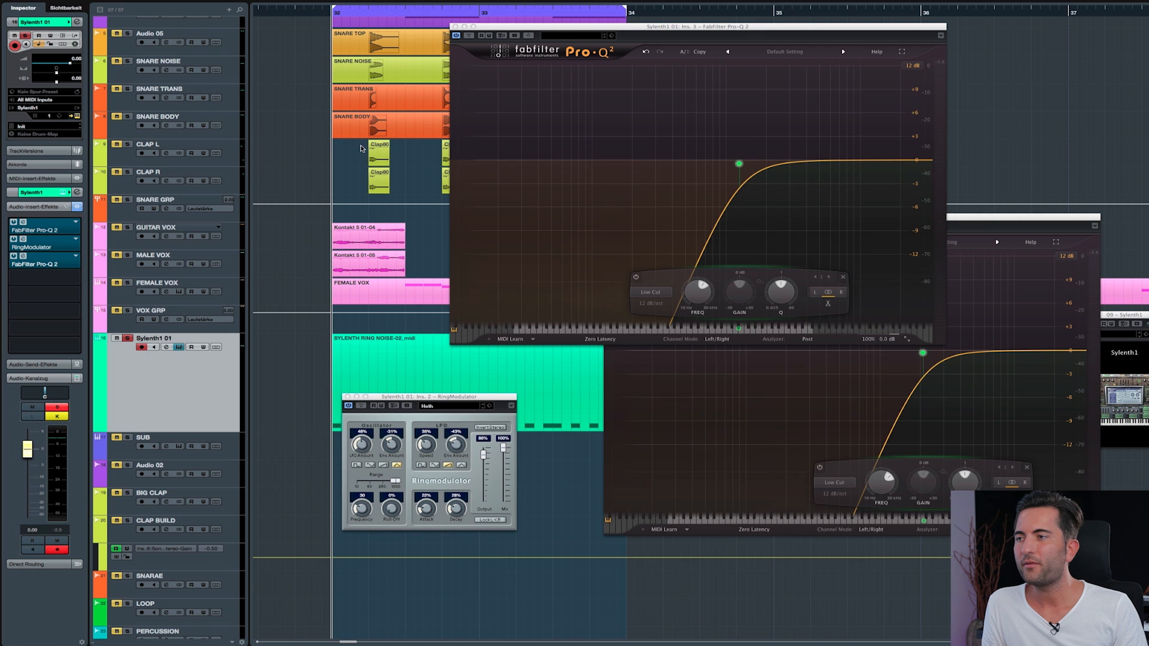
key(space)
mouse_move(740, 164)
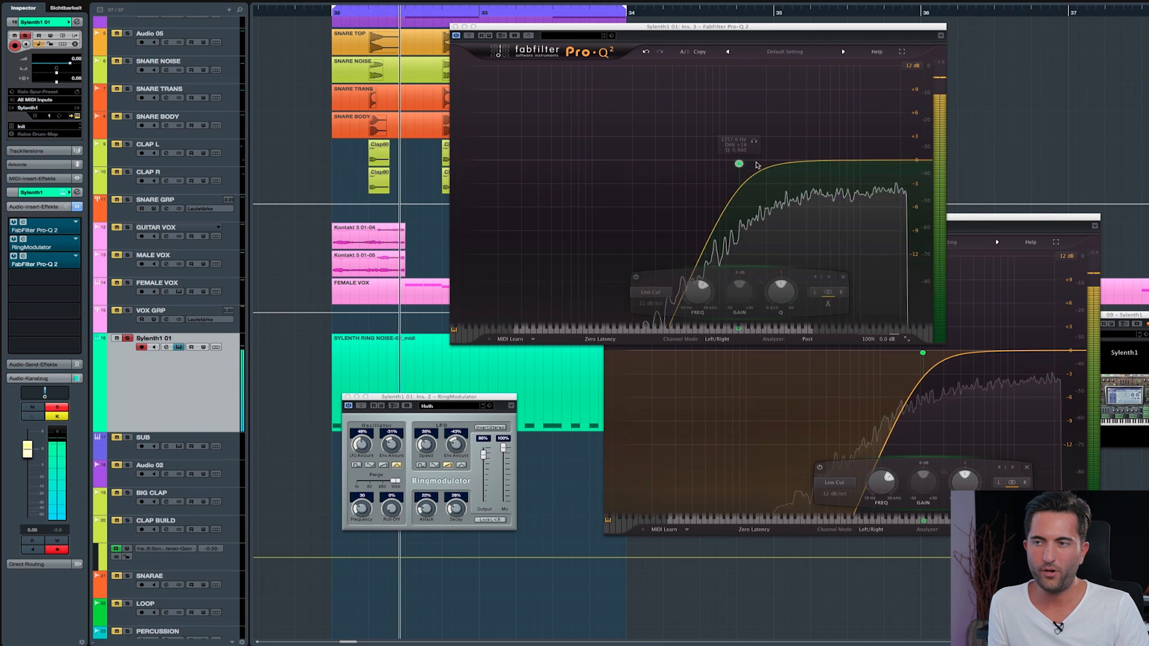
drag(740, 163, 744, 165)
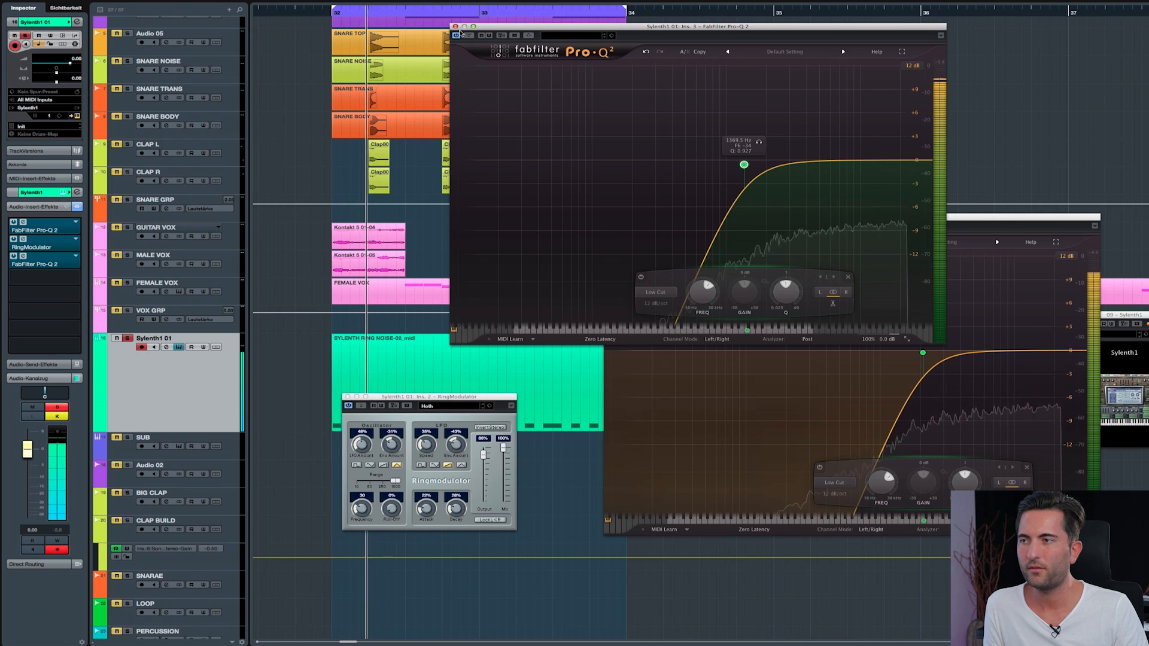
Close both FabFilter Pro-Q 2 windows and move the RingModulator window away from the start of the noise clip
click(455, 27)
key(super+w)
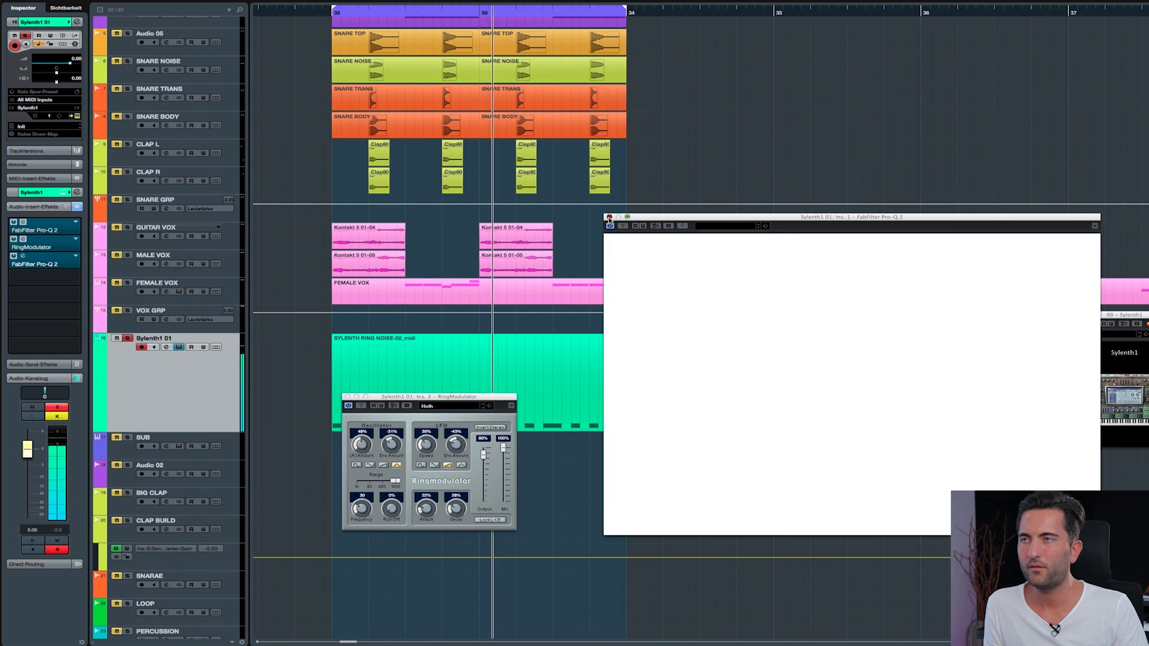
drag(420, 400, 602, 375)
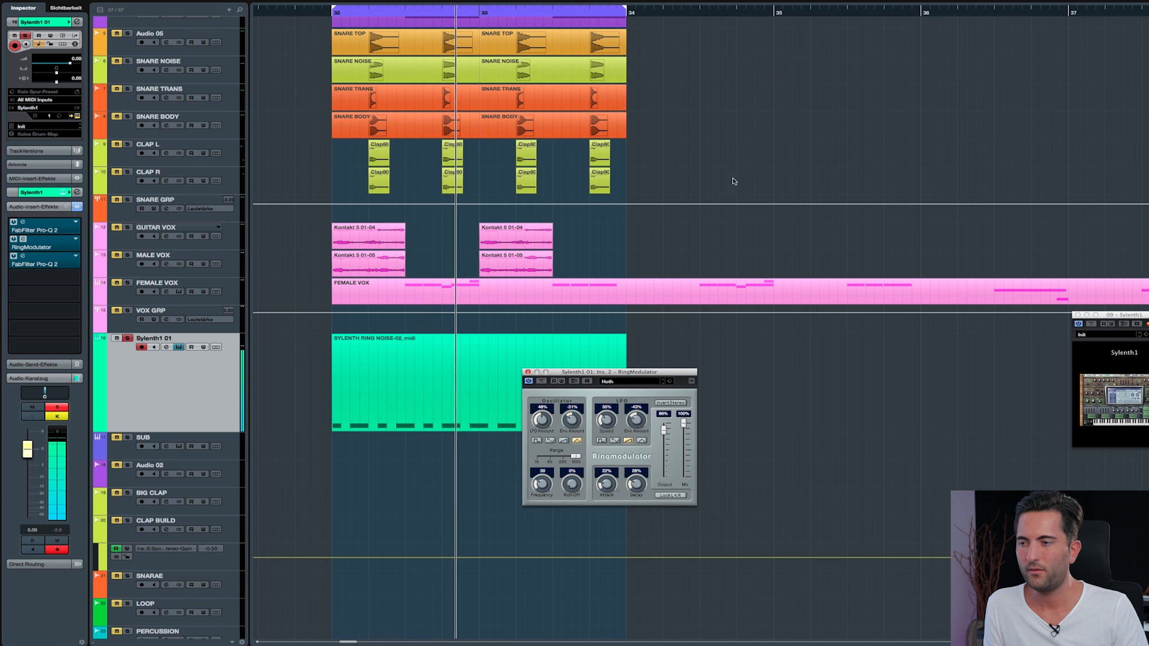
click(738, 213)
key(space)
Place RingModulator beside the noise clip, audition the noise with its output at 100%, and close the plug-in window
drag(602, 377, 715, 342)
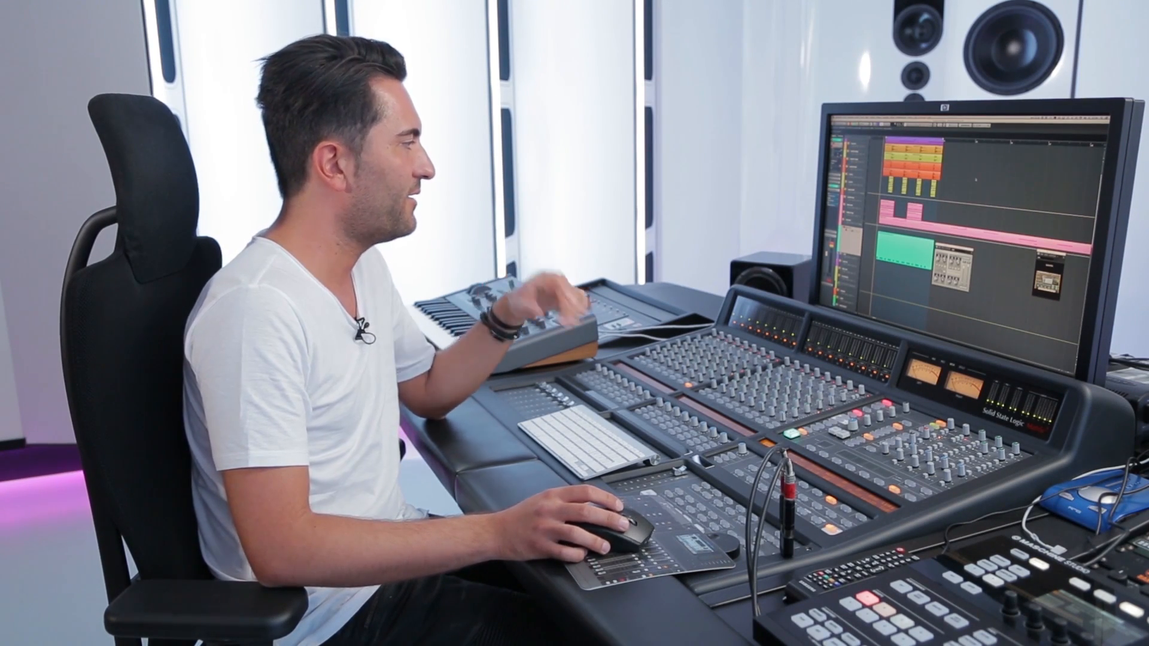
key(space)
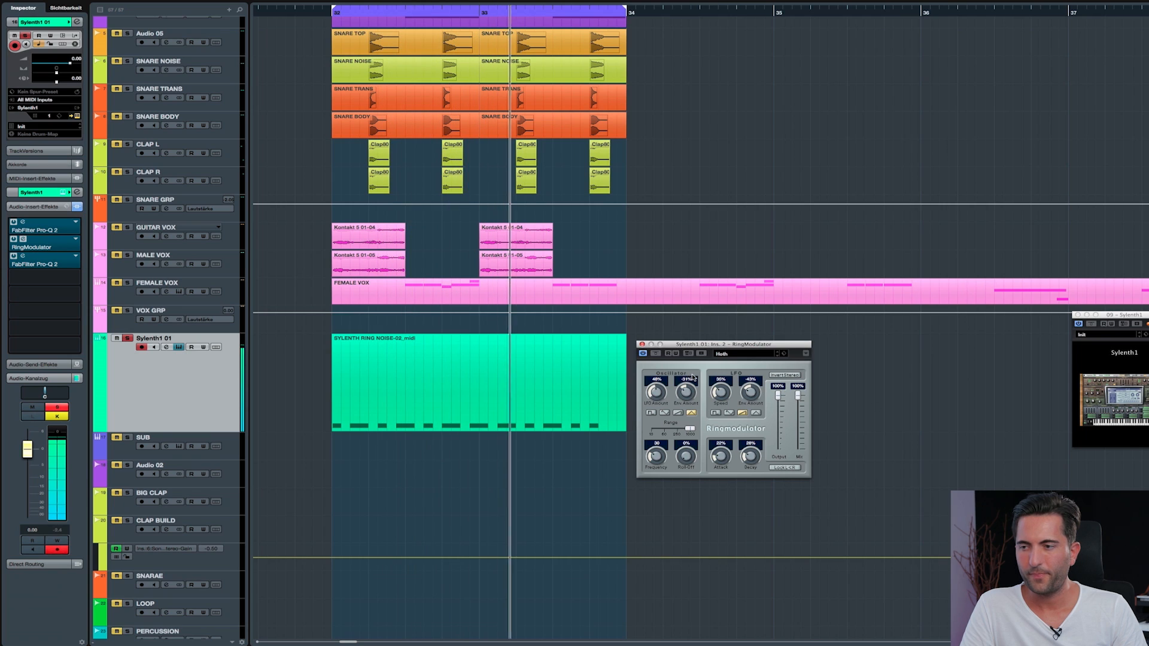
click(640, 344)
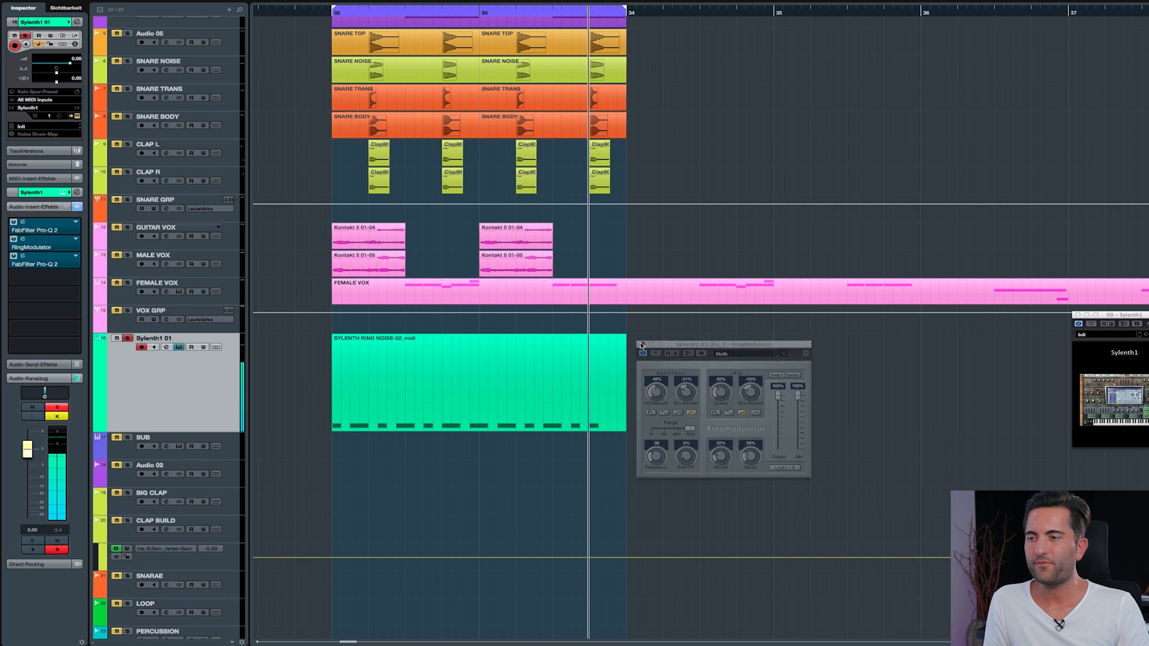
Unsolo the noise track, replay the full arrangement, and lower the Sylenth1 01 channel volume to about -4.8 dB
scroll(336, 151, left, 1)
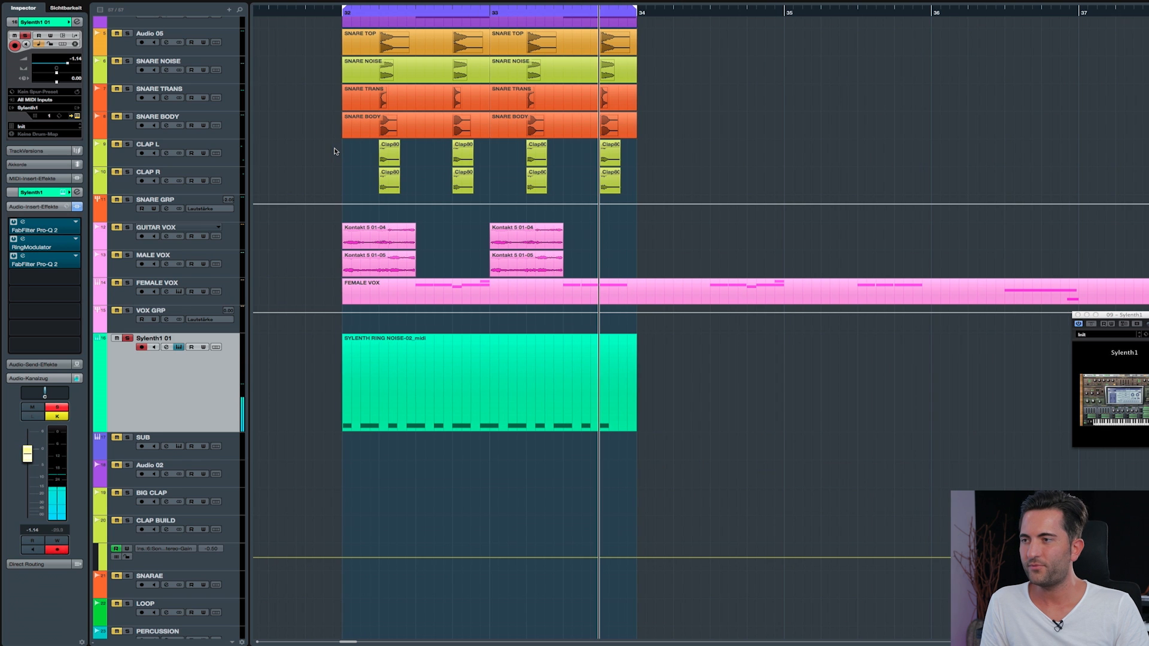
scroll(336, 151, up, 3)
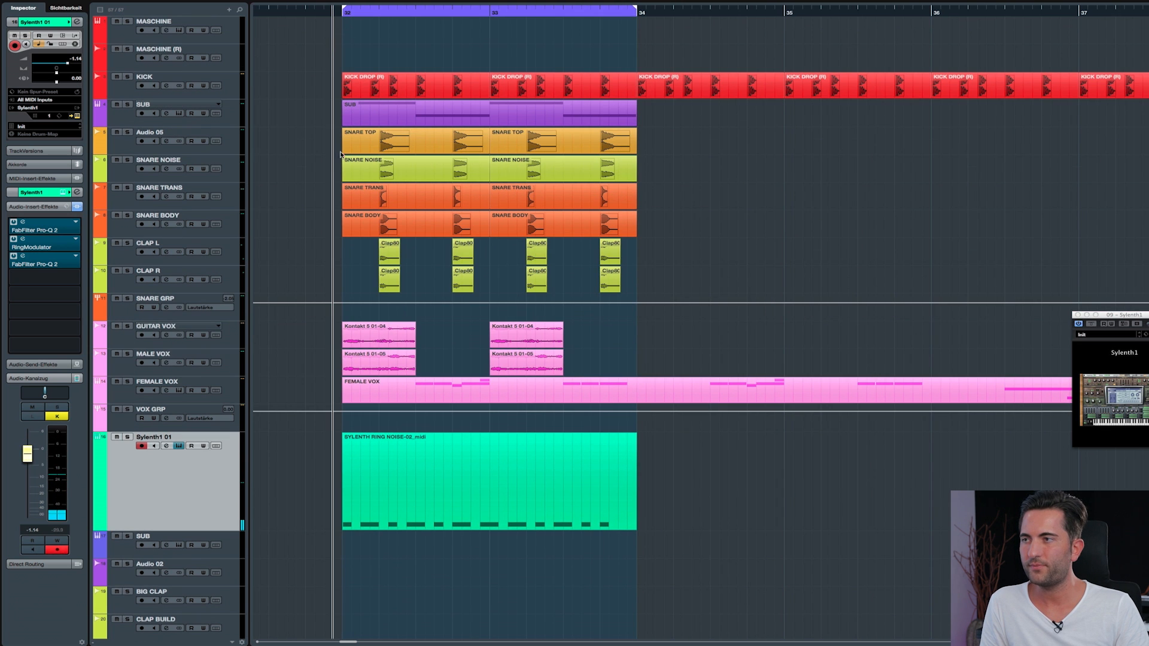
key(space)
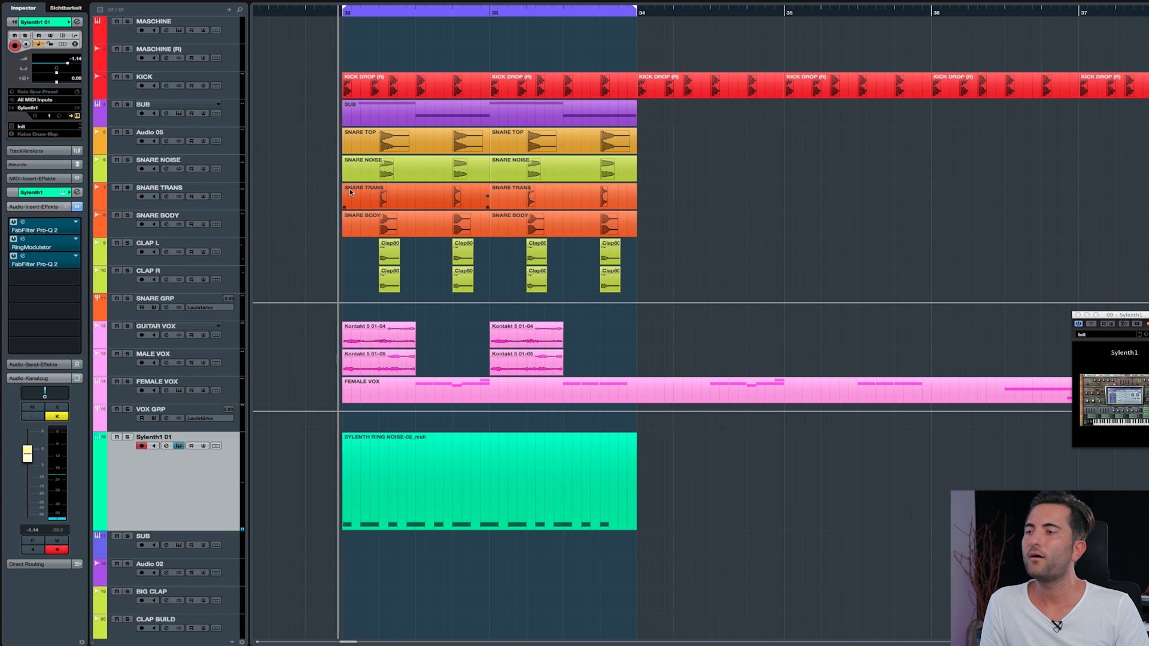
scroll(348, 212, down, 2)
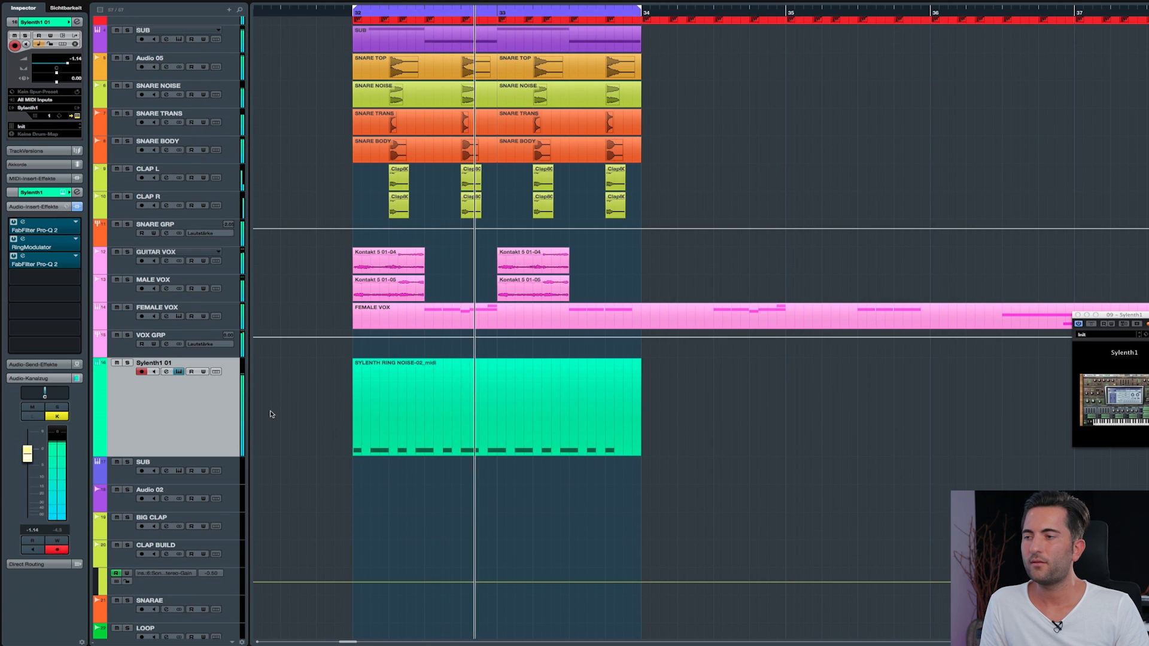
scroll(312, 399, up, 1)
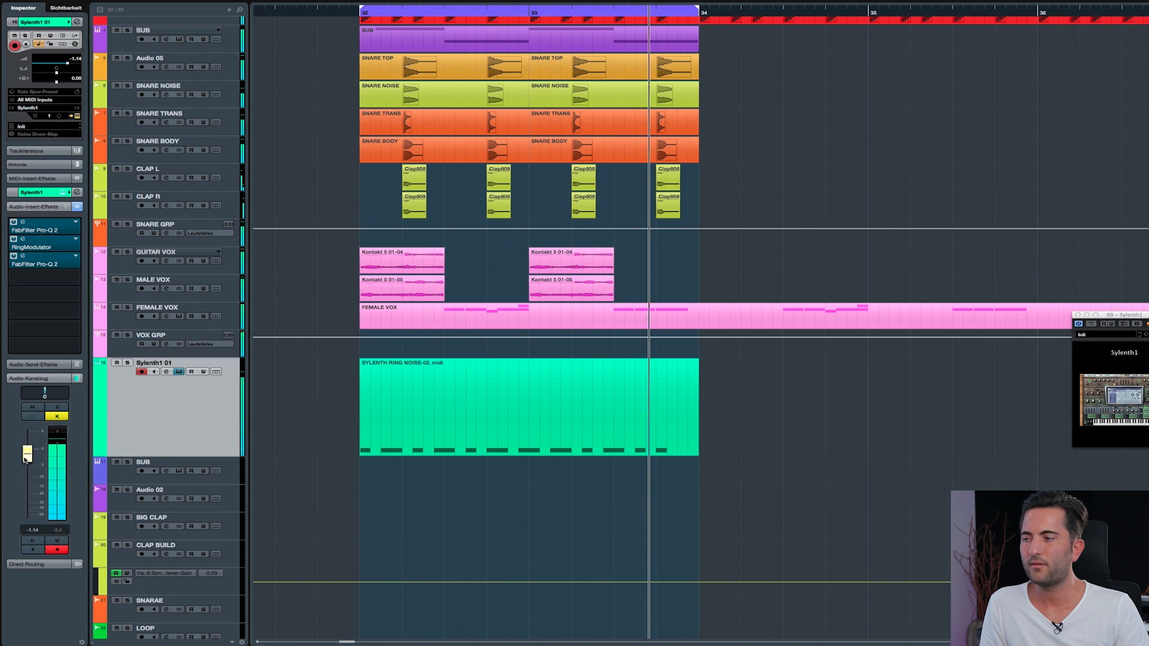
drag(27, 468, 27, 466)
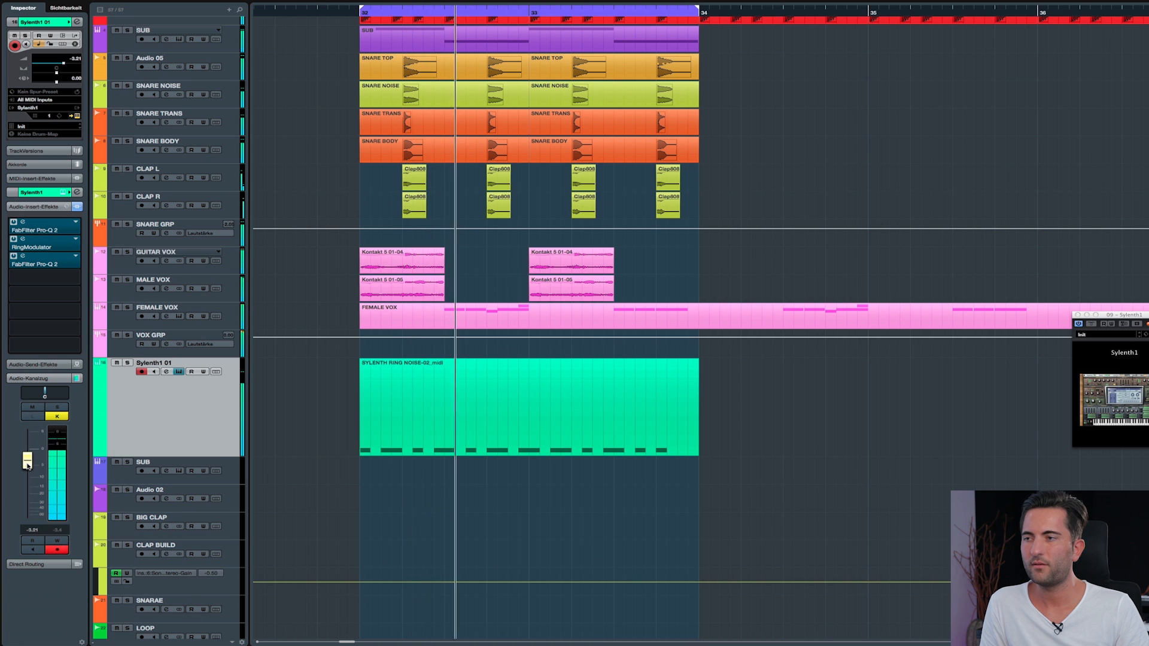
drag(30, 471, 32, 474)
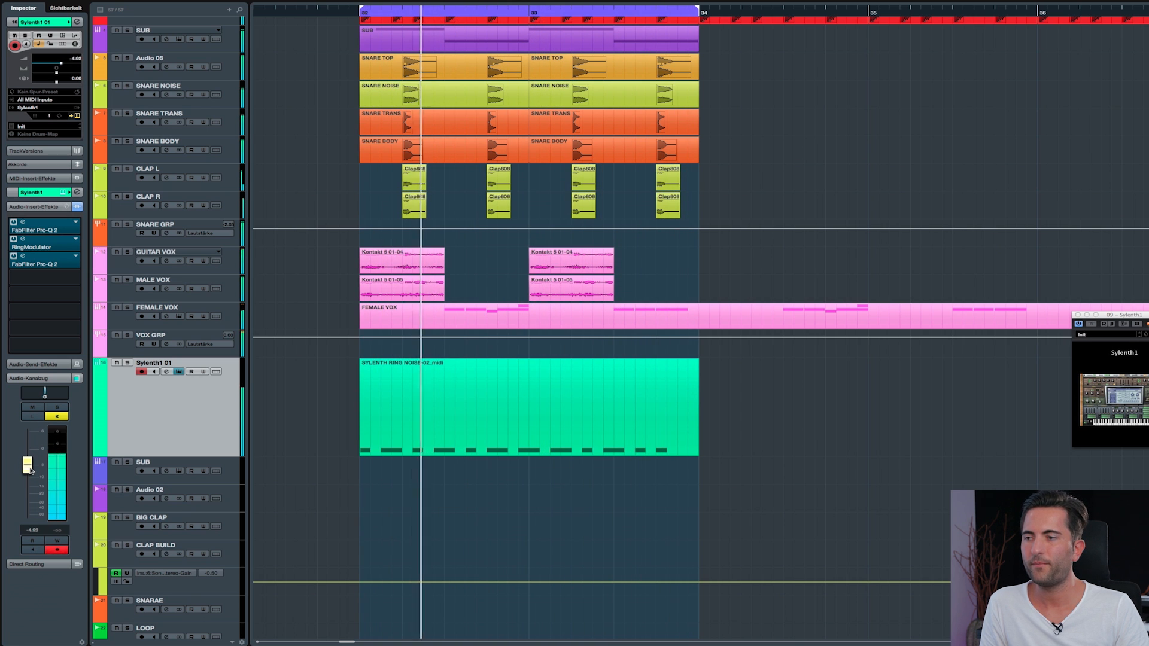
Select the FEMALE VOX track and solo it during looped playback
click(295, 313)
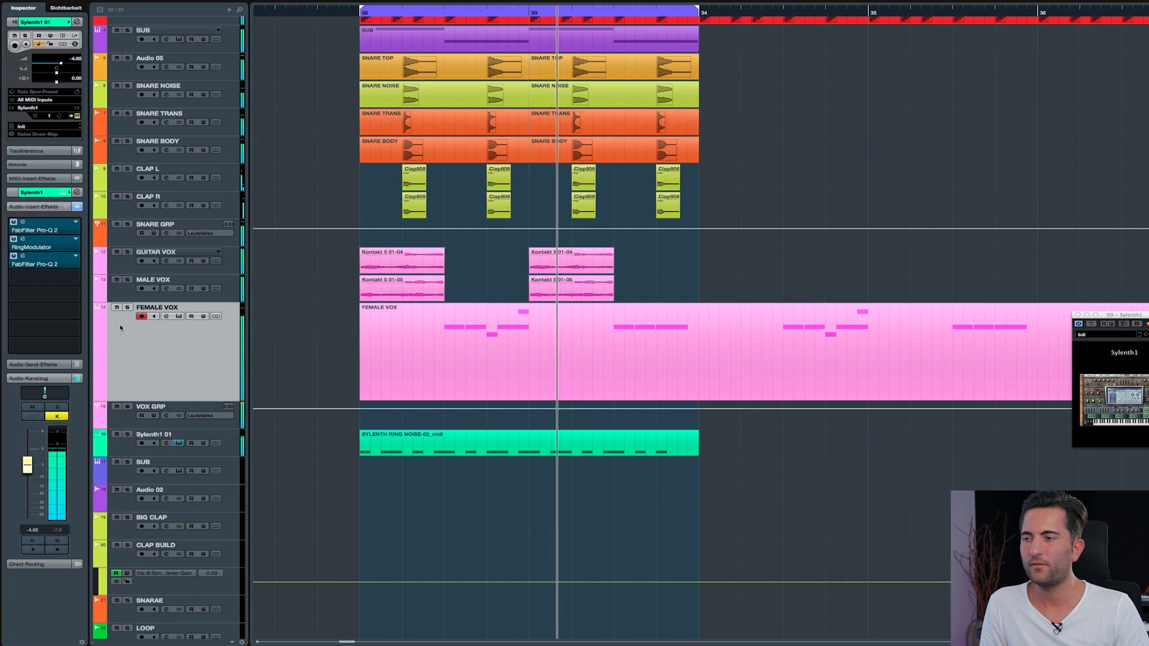
scroll(299, 312, down, 1)
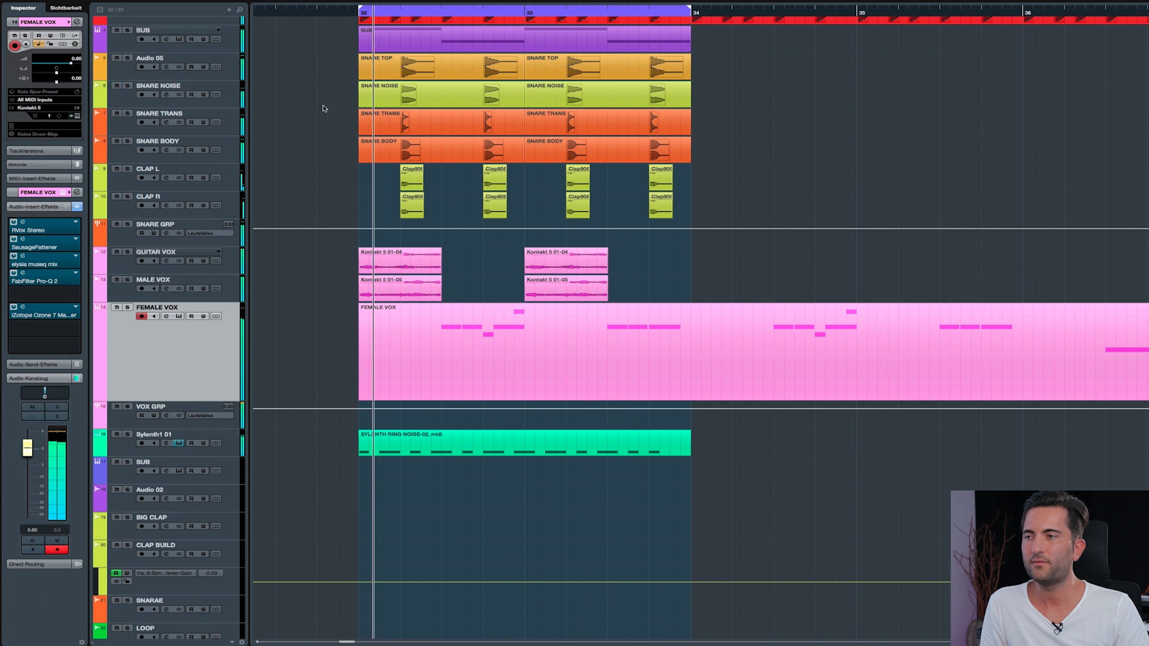
key(s)
scroll(332, 170, down, 1)
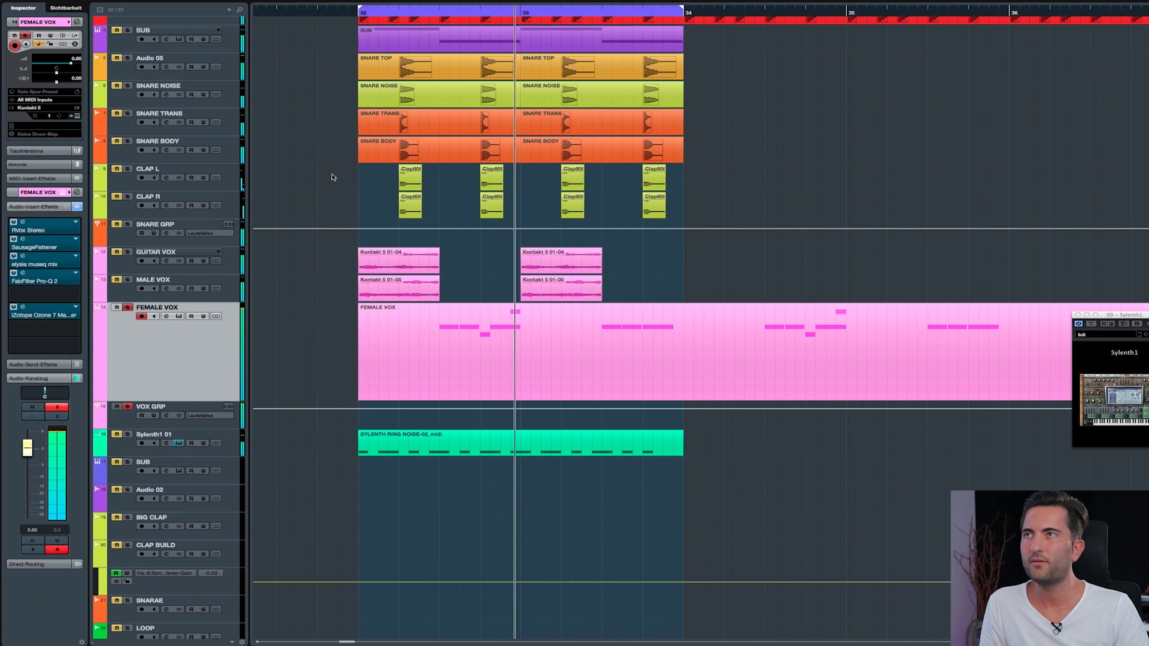